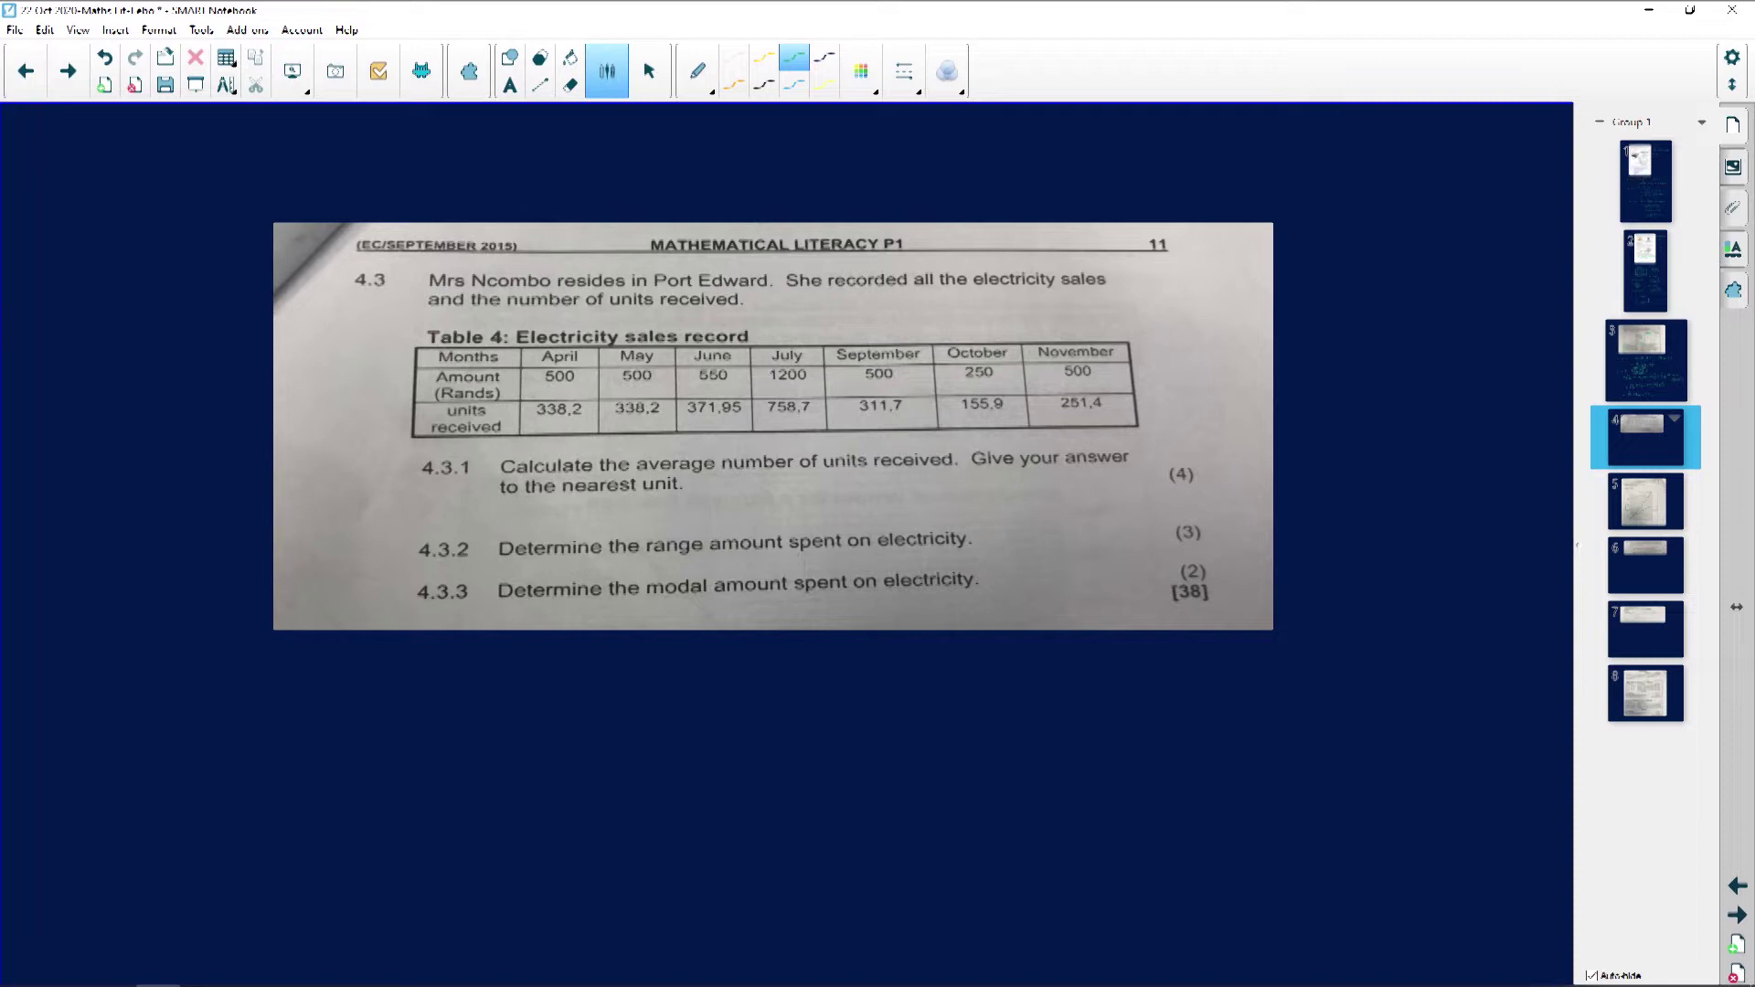
- Handwrite '1) Average / mean =' in green below the question image
mouse_move(218, 678)
left_mouse_down()
mouse_move(217, 736)
mouse_move(240, 704)
mouse_move(230, 764)
left_mouse_up()
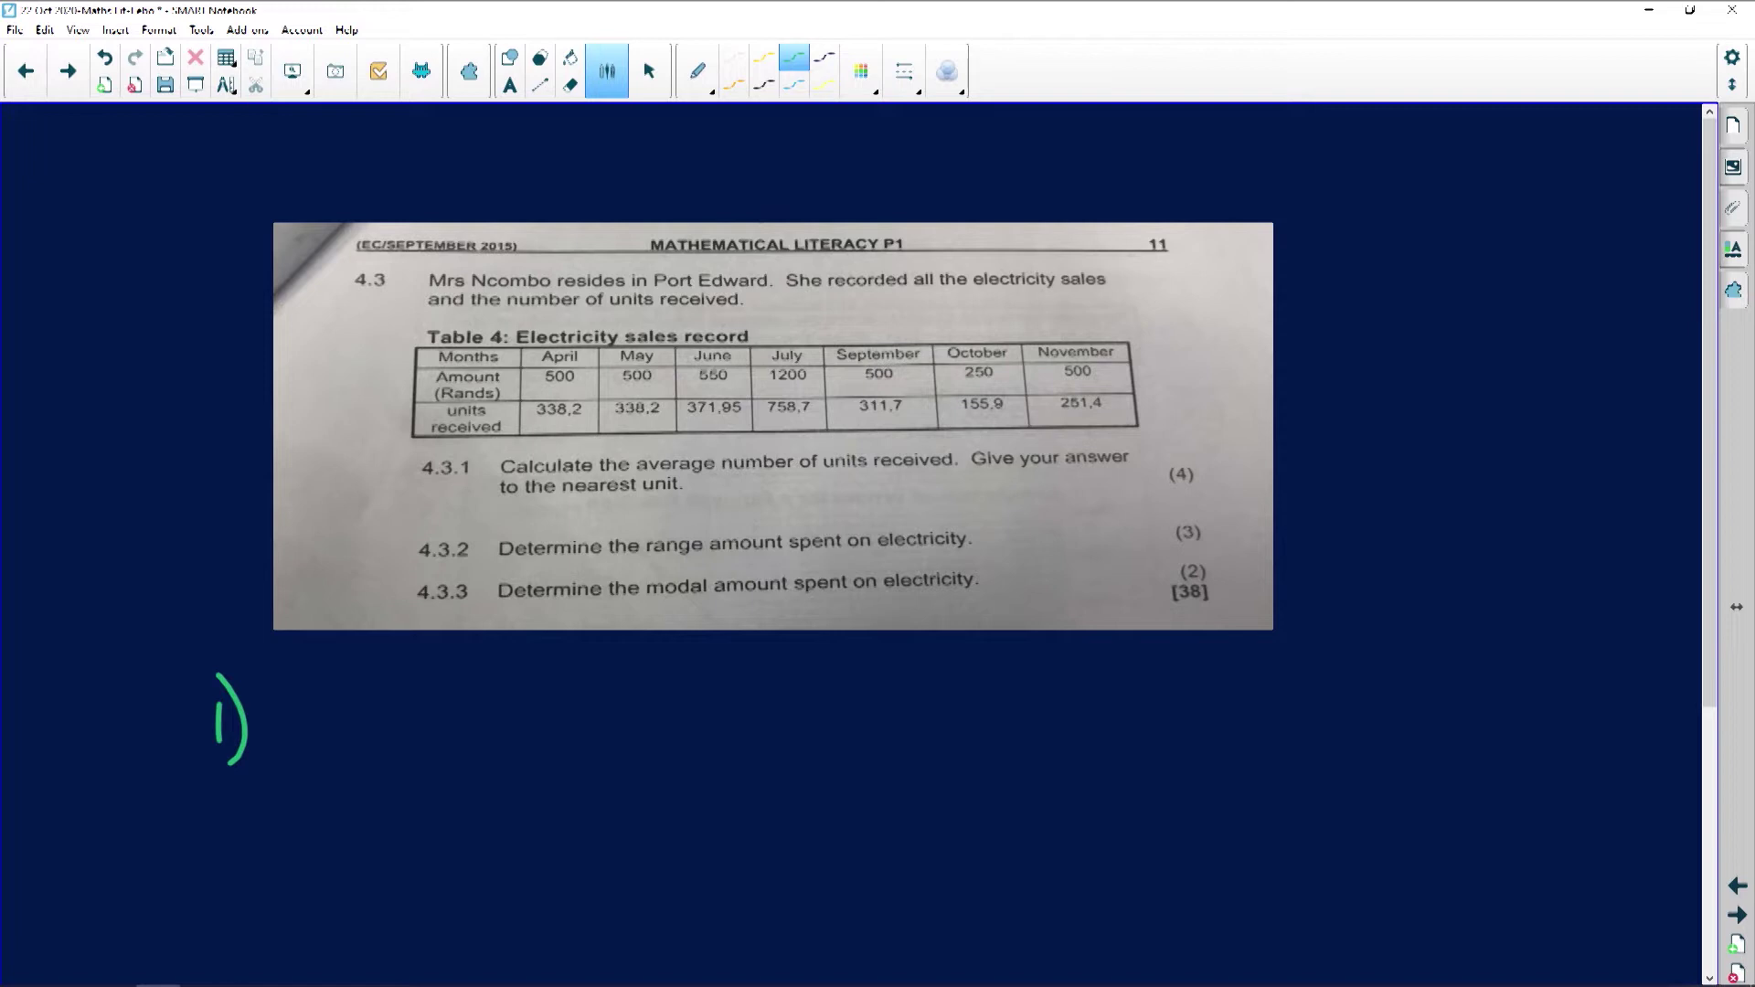
mouse_move(313, 679)
left_mouse_down()
mouse_move(309, 743)
mouse_move(354, 736)
mouse_move(348, 712)
left_mouse_up()
mouse_move(361, 704)
left_mouse_down()
mouse_move(377, 735)
mouse_move(393, 697)
left_mouse_up()
left_click_drag(416, 704, 432, 735)
left_click_drag(444, 704, 509, 733)
left_click_drag(547, 709, 531, 782)
left_click_drag(555, 725, 591, 733)
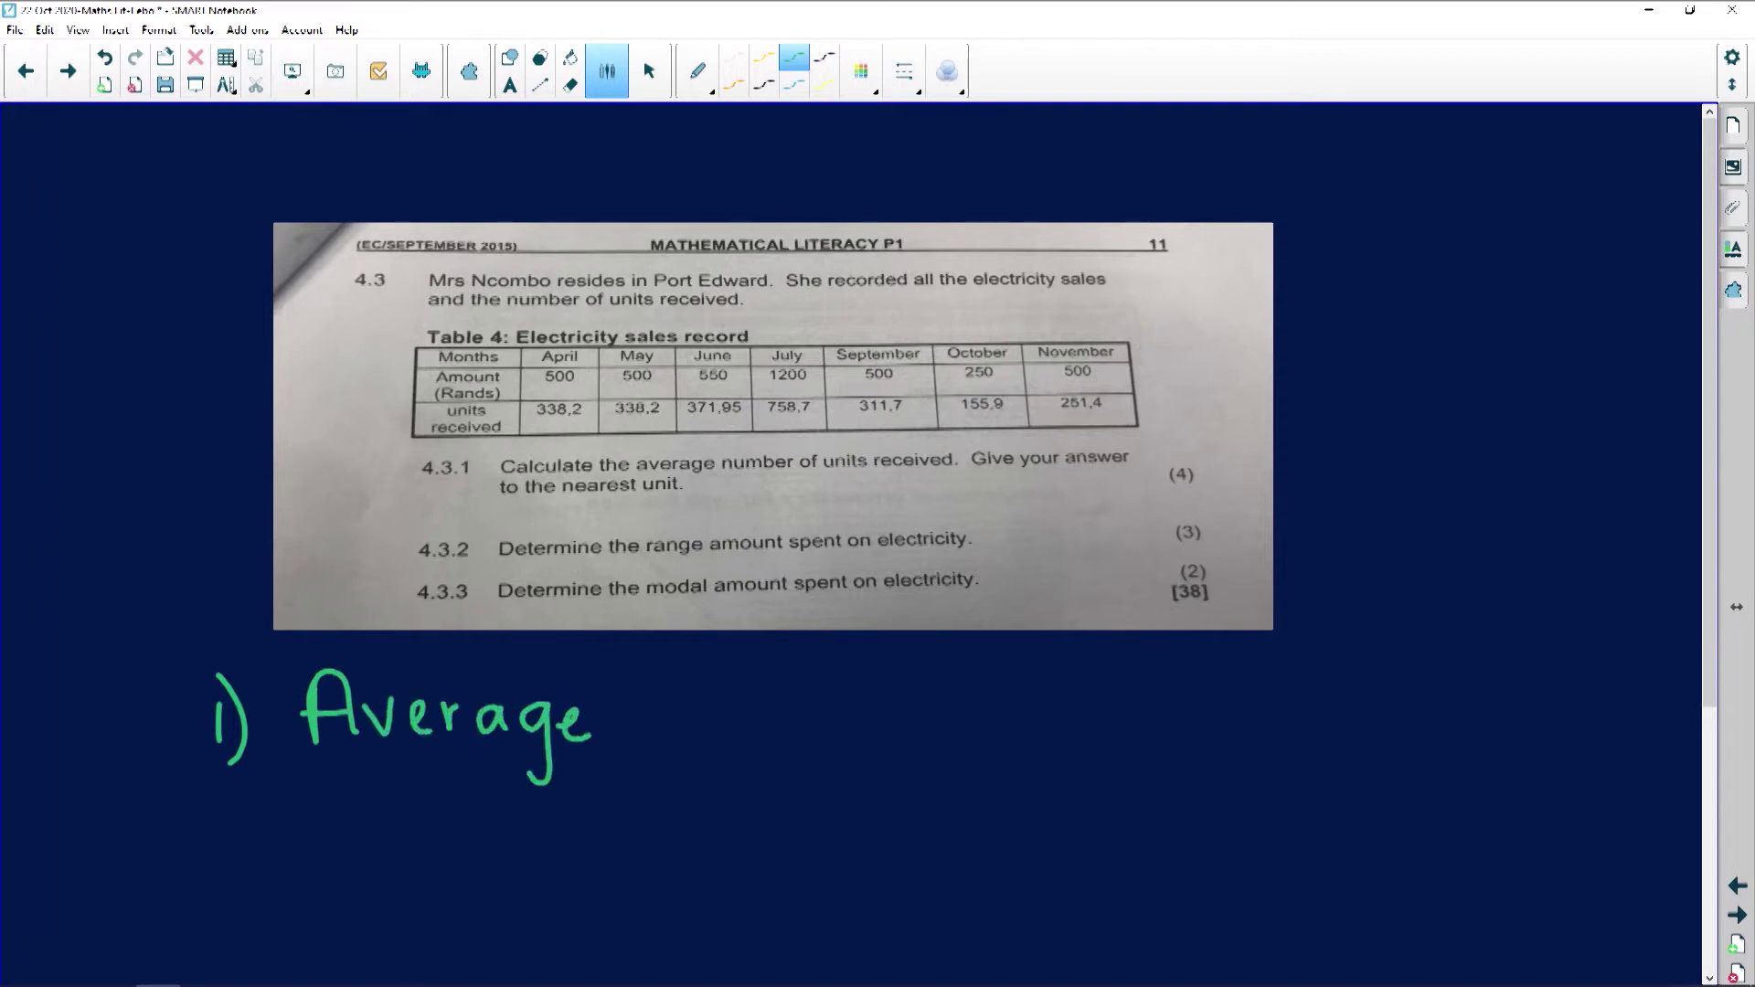
left_click_drag(675, 653, 636, 771)
mouse_move(702, 706)
left_mouse_down()
mouse_move(741, 731)
mouse_move(791, 706)
mouse_move(792, 731)
left_mouse_up()
mouse_move(827, 704)
left_mouse_down()
mouse_move(812, 730)
mouse_move(840, 733)
left_mouse_up()
mouse_move(850, 702)
left_mouse_down()
mouse_move(853, 732)
mouse_move(987, 702)
left_mouse_up()
left_click_drag(949, 721, 993, 722)
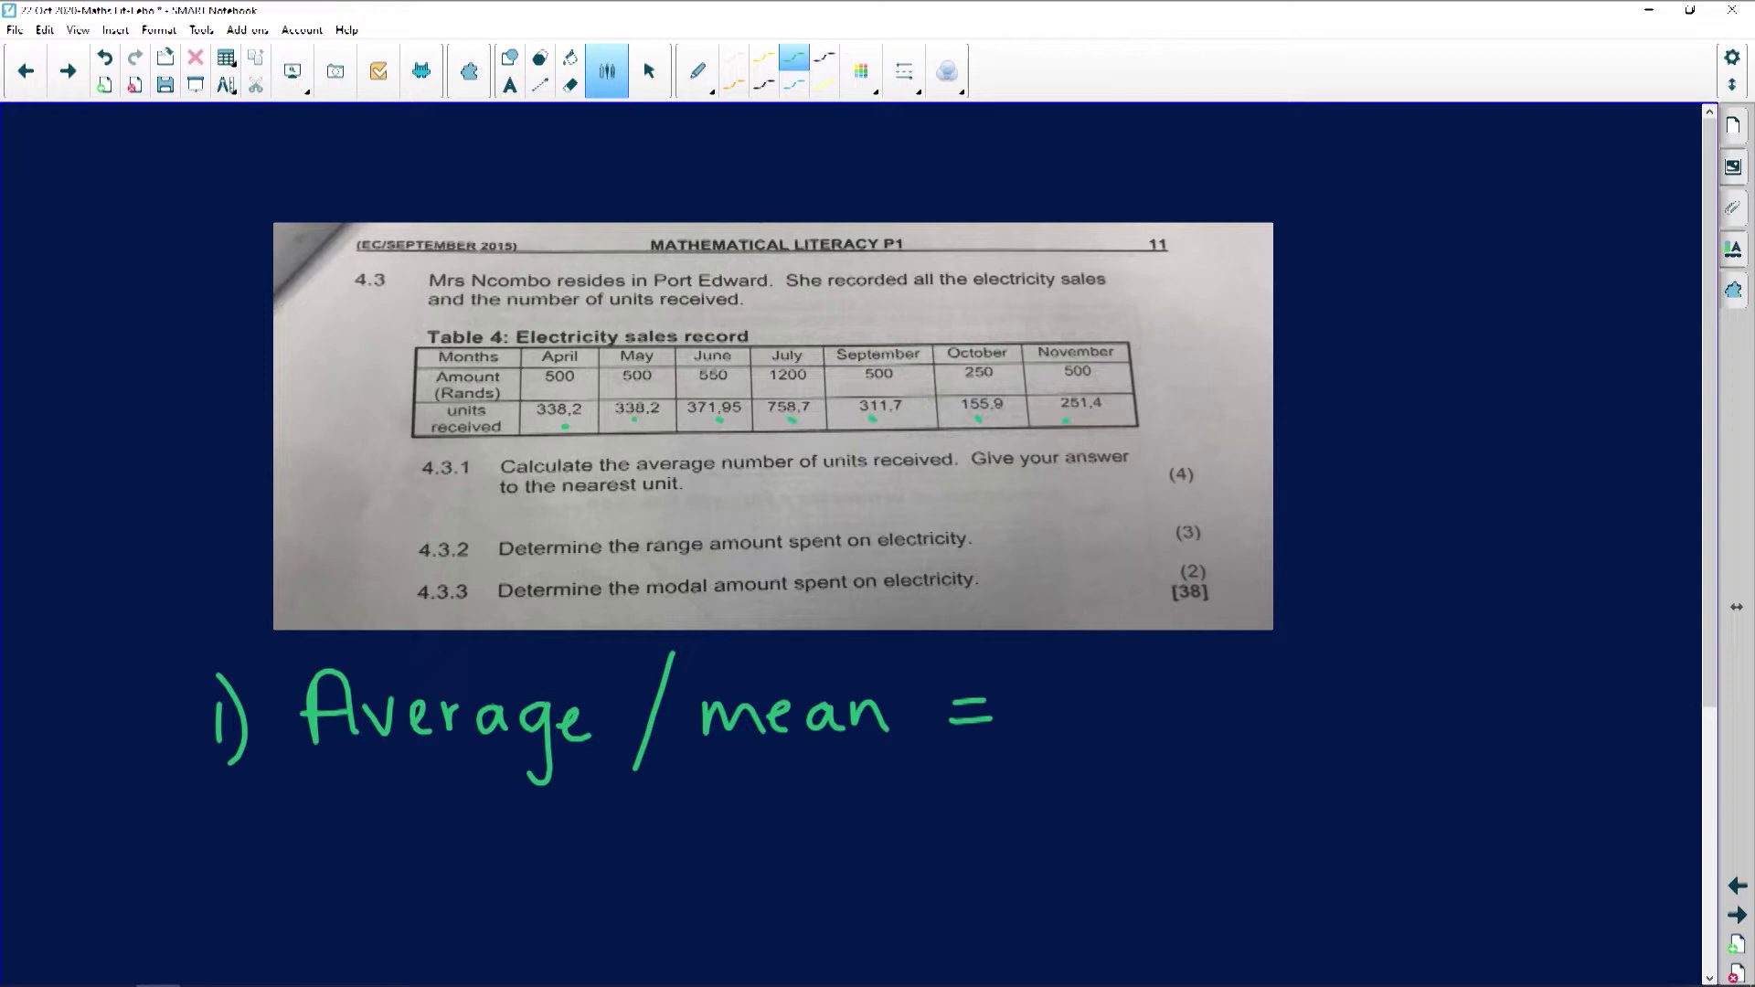
- Note a circled 7 for the seven months beside the table
left_click_drag(1181, 413, 1213, 430)
mouse_move(1225, 369)
left_mouse_down()
mouse_move(1221, 445)
mouse_move(1233, 366)
left_mouse_up()
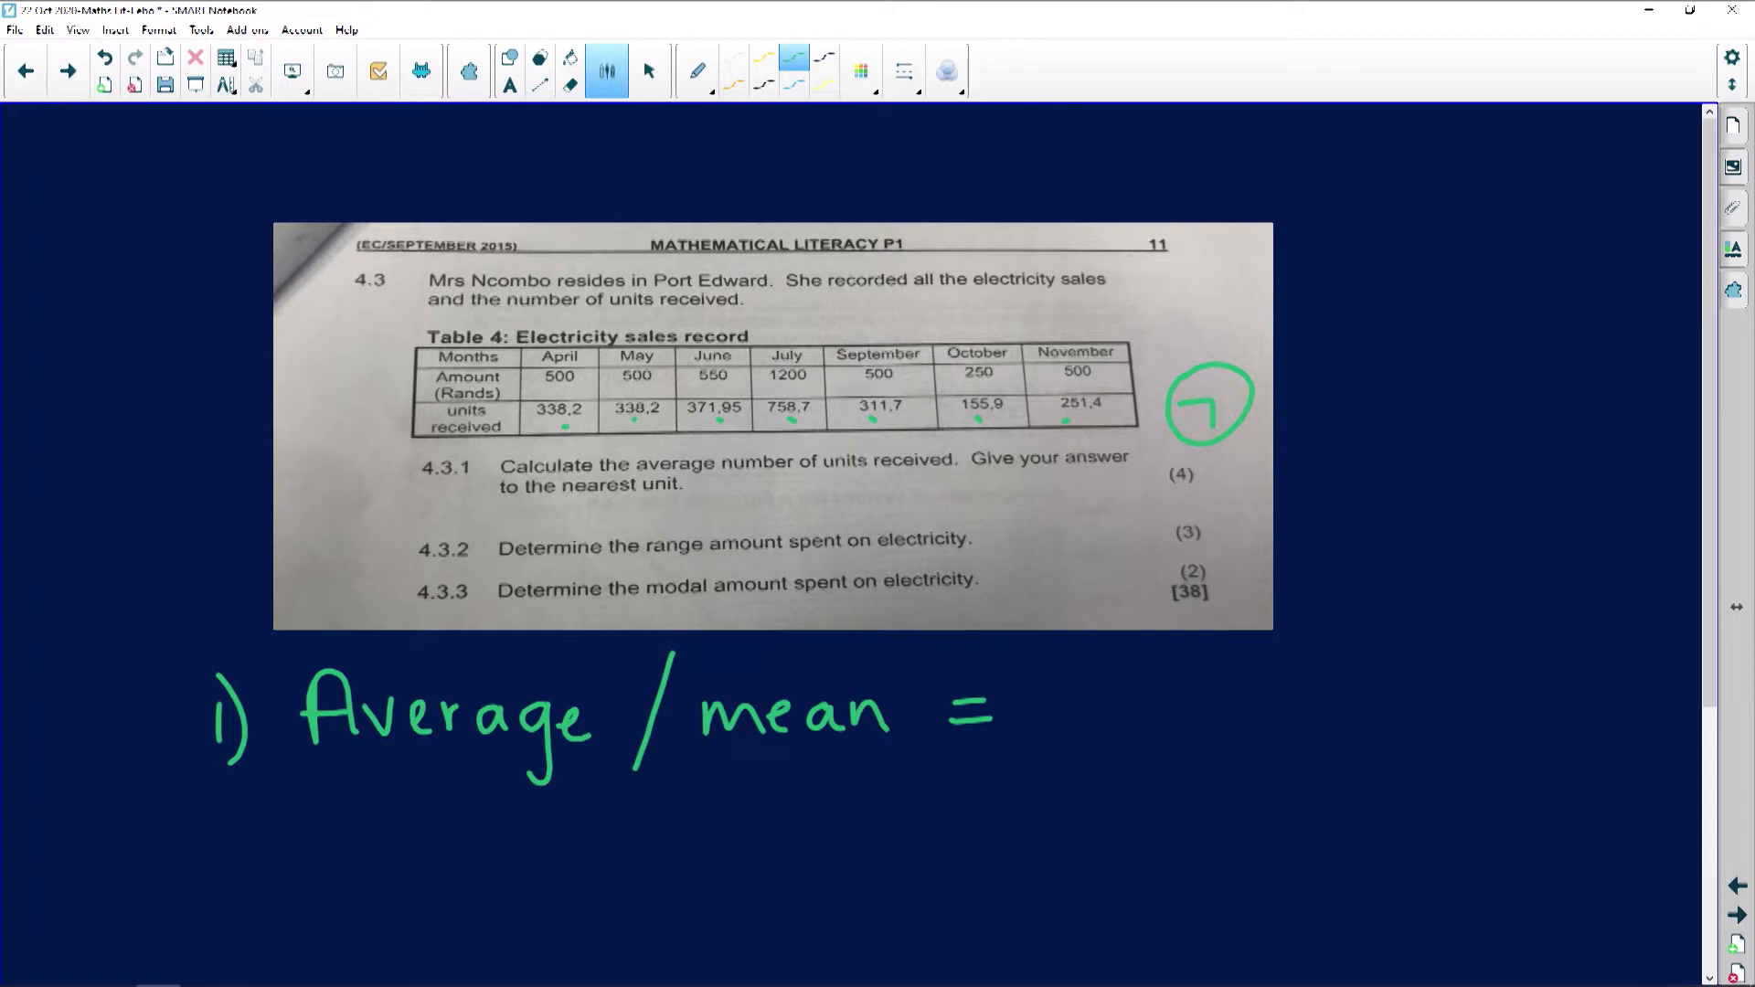
scroll(878, 457, "down", 3)
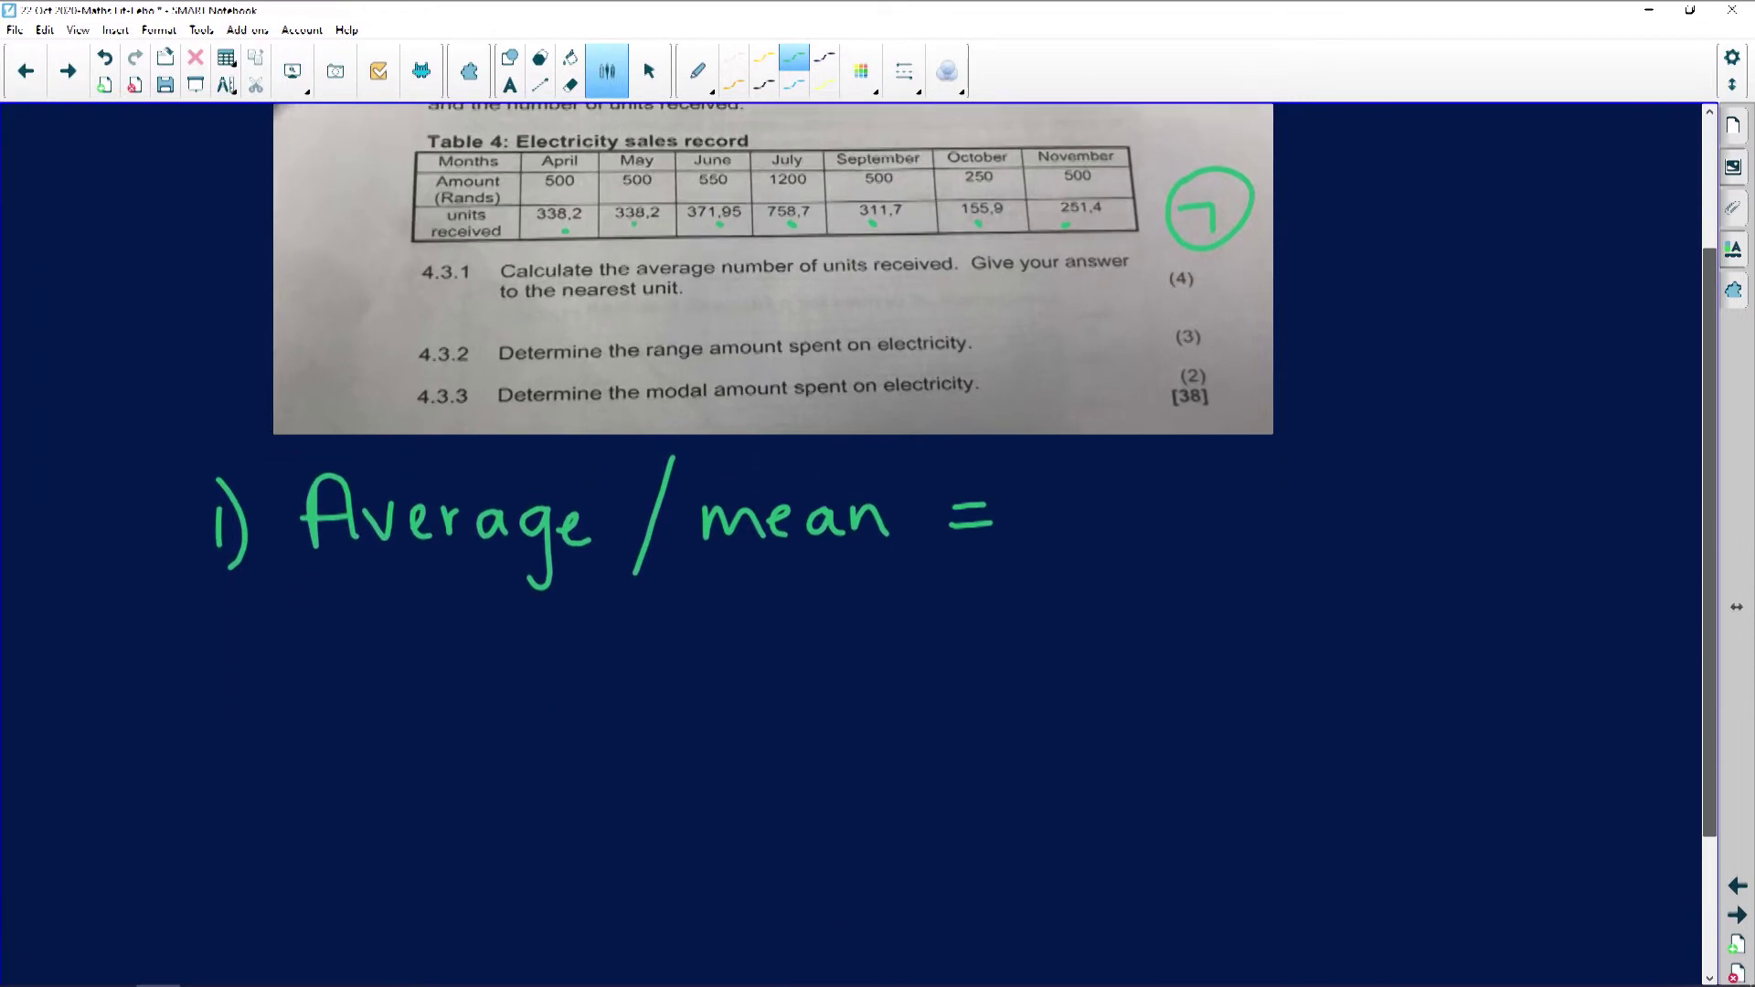
scroll(878, 457, "up", 1)
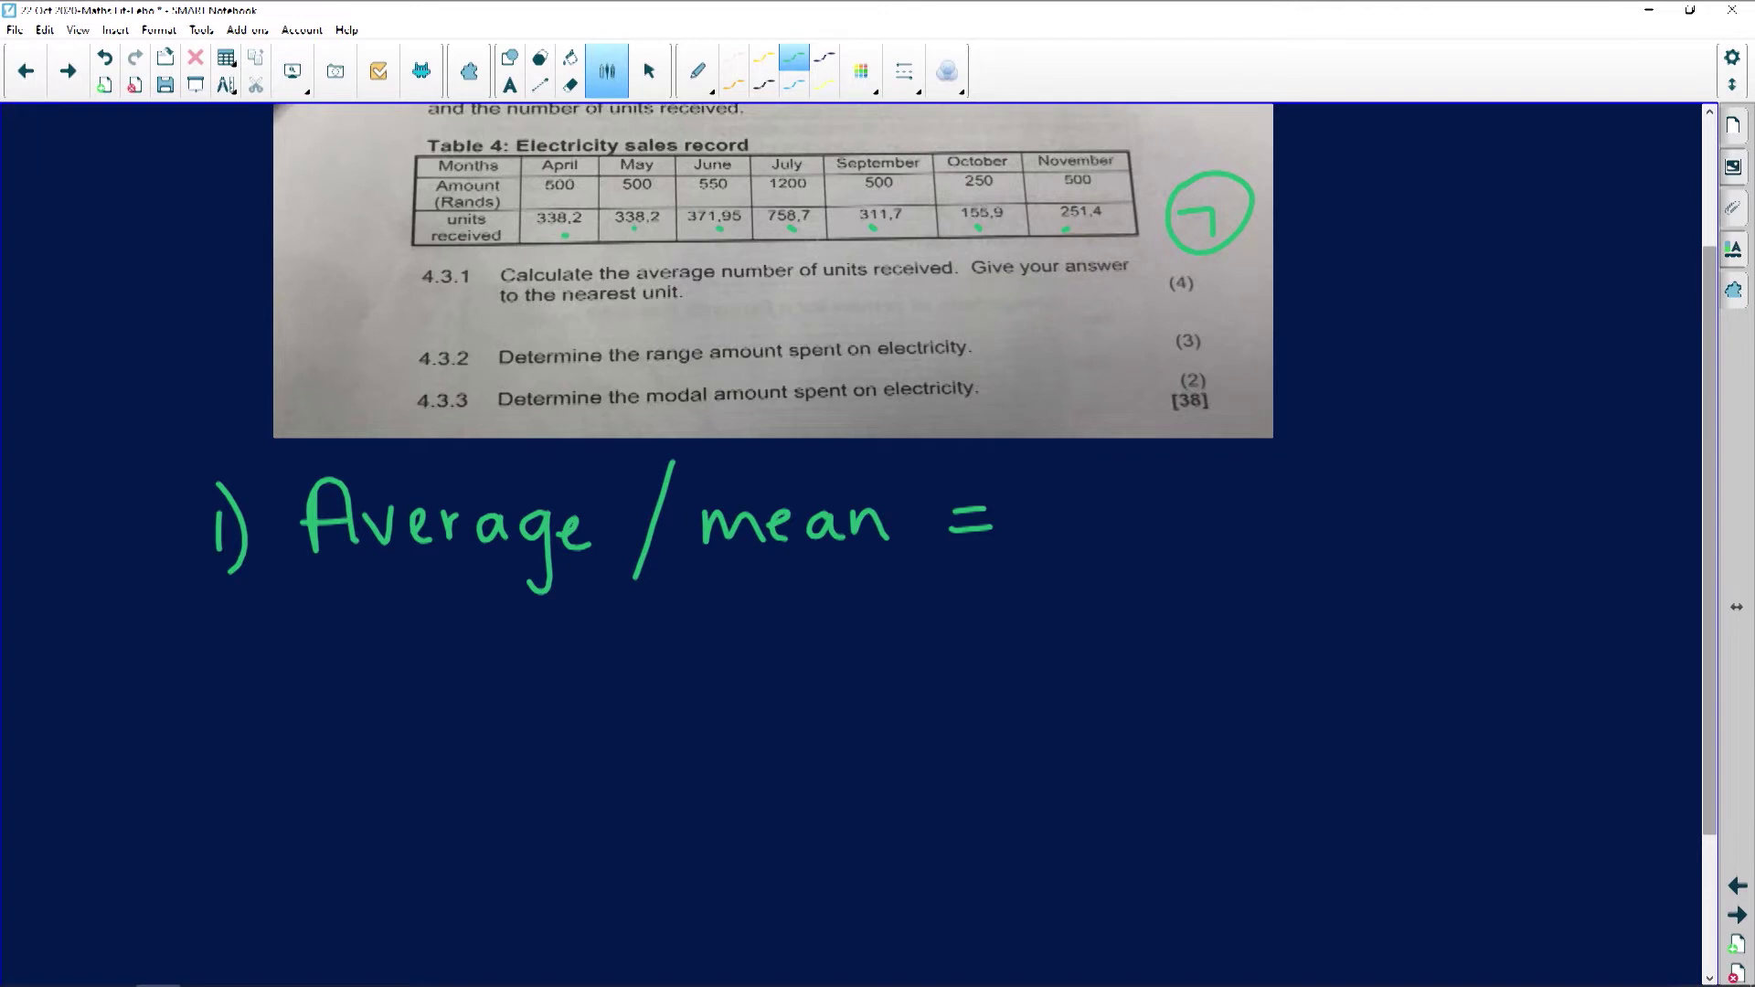
- Write the first line of the sum: 338.2 + 338.2 + 371,95 + 758.7
mouse_move(316, 644)
left_mouse_down()
mouse_move(316, 692)
mouse_move(373, 662)
mouse_move(361, 692)
left_mouse_up()
mouse_move(441, 643)
left_mouse_down()
mouse_move(418, 681)
mouse_move(439, 644)
mouse_move(533, 688)
left_mouse_up()
left_click(471, 675)
left_click_drag(613, 630, 612, 683)
mouse_move(587, 656)
left_mouse_down()
mouse_move(696, 643)
mouse_move(682, 688)
mouse_move(759, 645)
mouse_move(734, 682)
left_mouse_up()
mouse_move(783, 633)
left_mouse_down()
mouse_move(897, 653)
mouse_move(911, 674)
left_mouse_up()
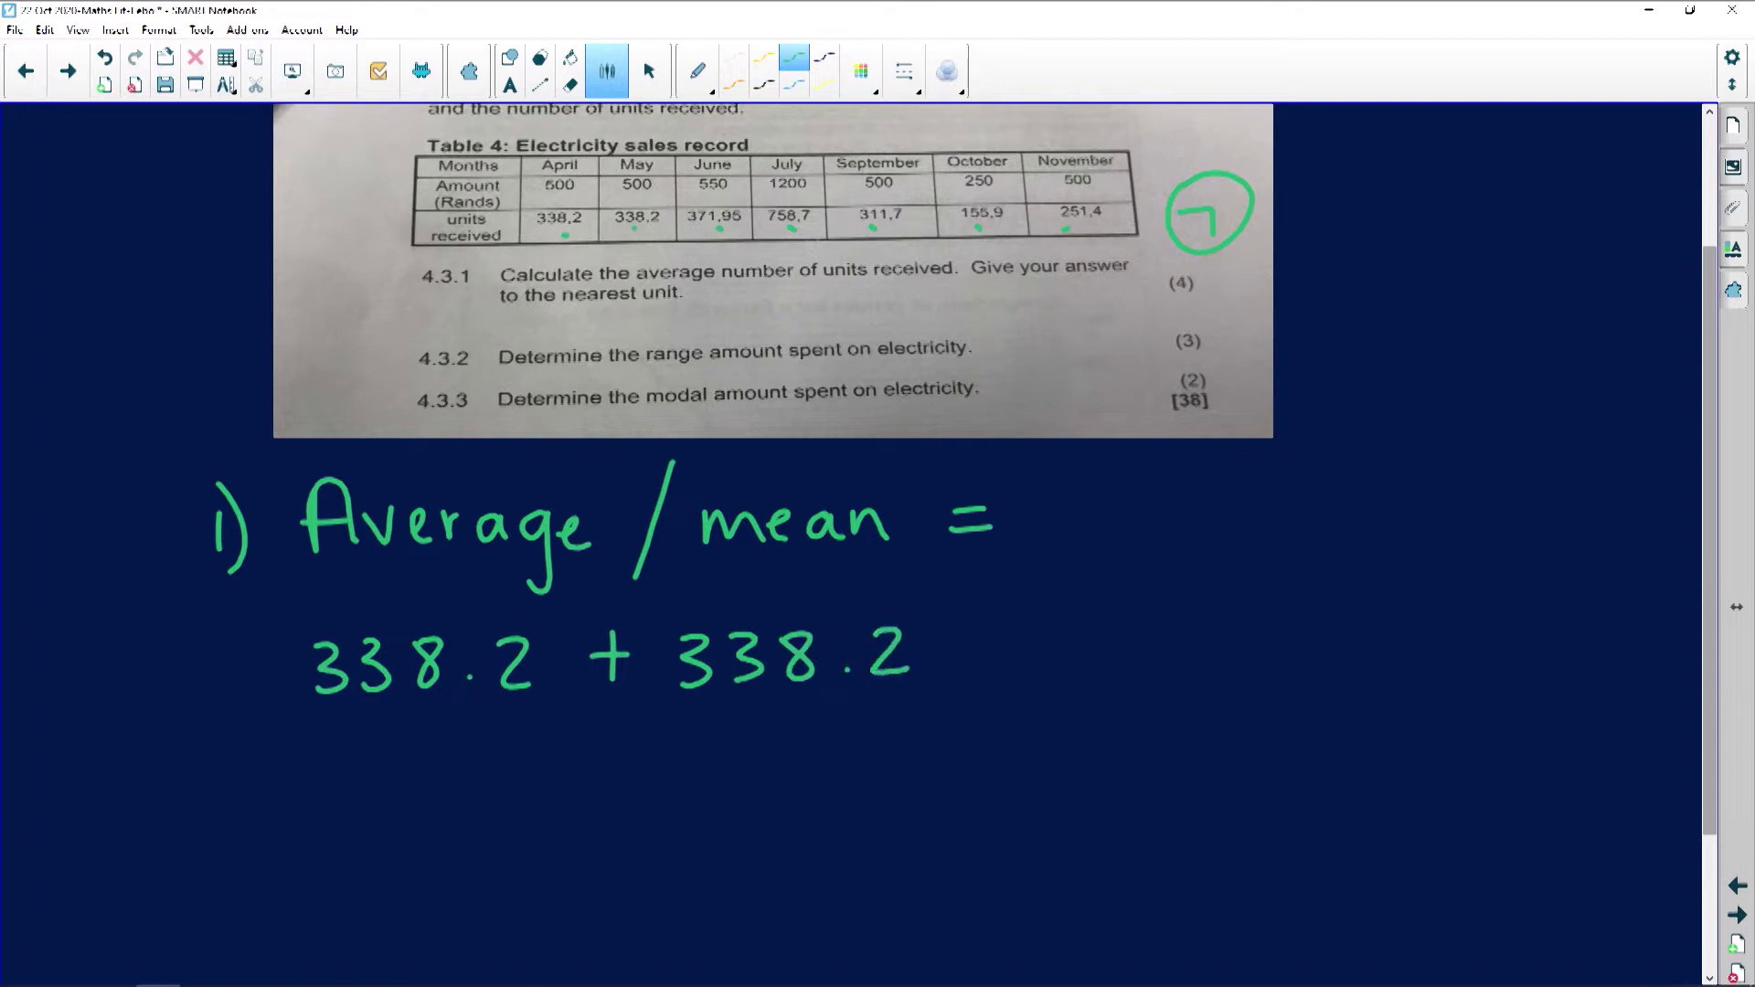
mouse_move(984, 623)
left_mouse_down()
mouse_move(983, 667)
mouse_move(1056, 617)
mouse_move(1042, 670)
mouse_move(1111, 647)
mouse_move(1105, 664)
left_mouse_up()
mouse_move(1135, 613)
left_mouse_down()
mouse_move(1137, 663)
mouse_move(1179, 677)
left_mouse_up()
left_click_drag(1230, 614, 1224, 667)
left_click_drag(1298, 613, 1264, 654)
left_click_drag(1364, 612, 1361, 660)
mouse_move(1337, 638)
left_mouse_down()
mouse_move(1445, 607)
mouse_move(1450, 659)
left_mouse_up()
mouse_move(1513, 608)
left_mouse_down()
mouse_move(1515, 640)
mouse_move(1483, 657)
left_mouse_up()
mouse_move(1530, 613)
left_mouse_down()
mouse_move(1542, 645)
mouse_move(1533, 617)
mouse_move(1629, 656)
left_mouse_up()
left_click(1576, 653)
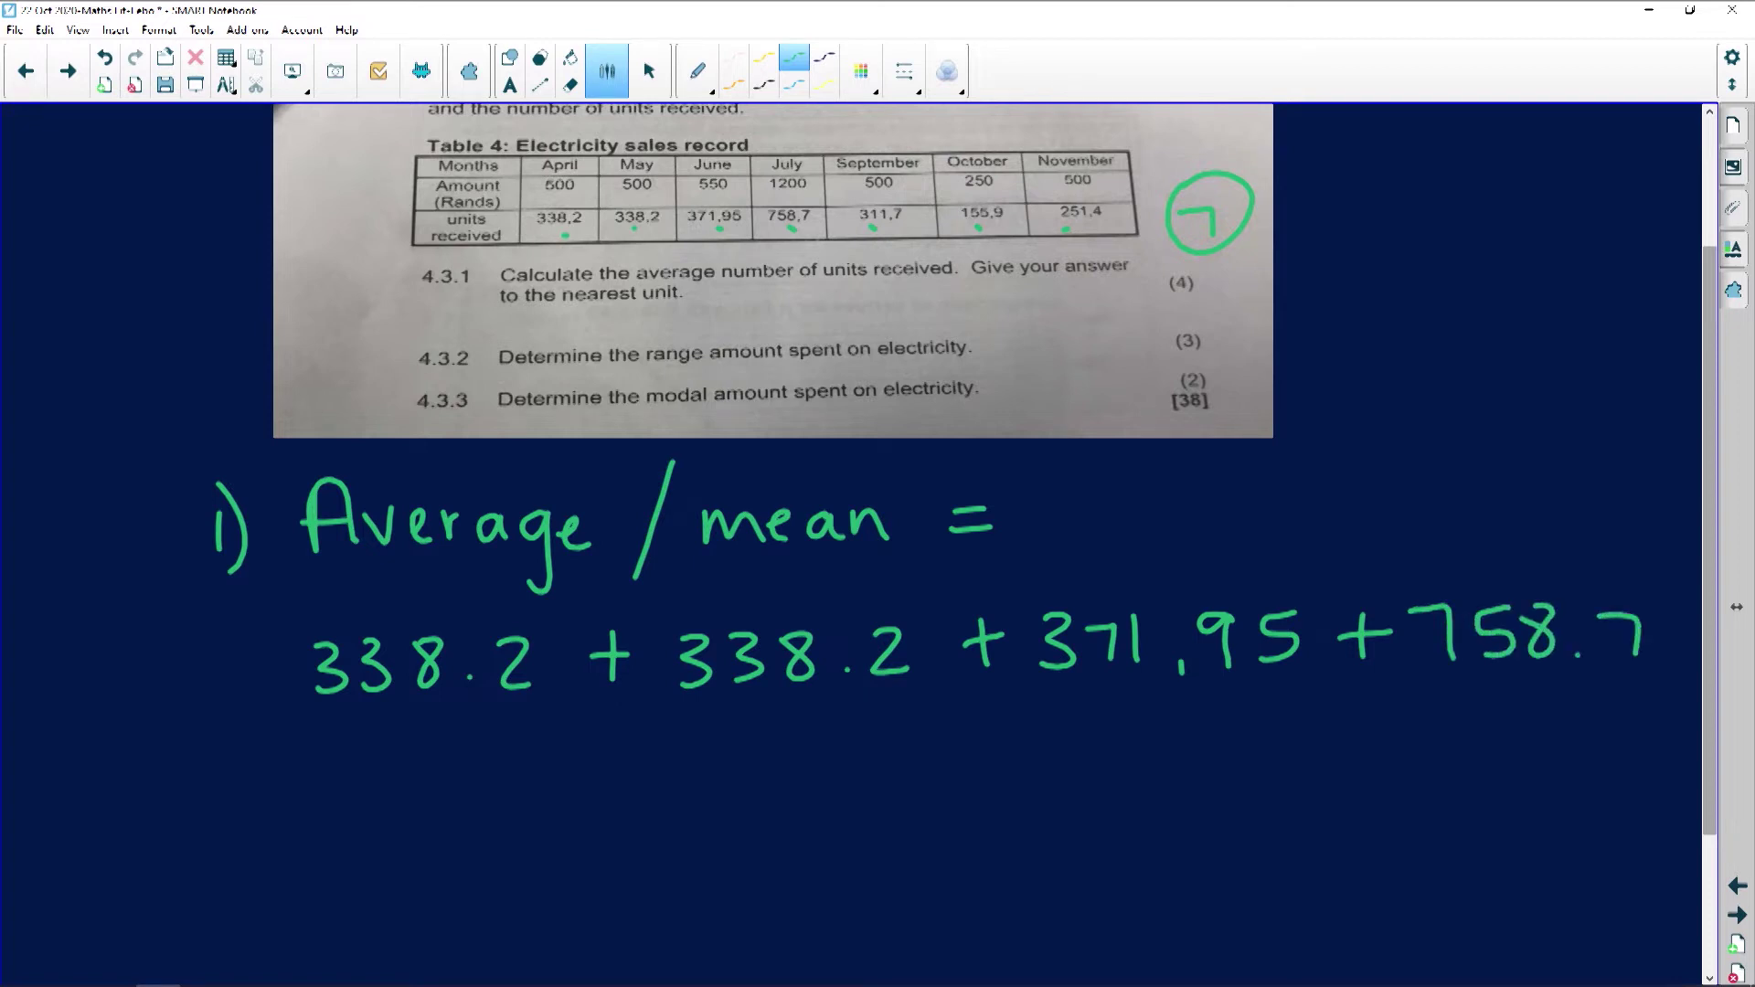
- Continue the sum on a second line with + 311.7 + 155.9 + 251.4
left_click_drag(315, 764, 315, 817)
mouse_move(300, 794)
left_mouse_down()
mouse_move(431, 794)
mouse_move(404, 812)
left_mouse_up()
mouse_move(468, 770)
left_mouse_down()
mouse_move(469, 804)
mouse_move(598, 764)
mouse_move(602, 798)
left_mouse_up()
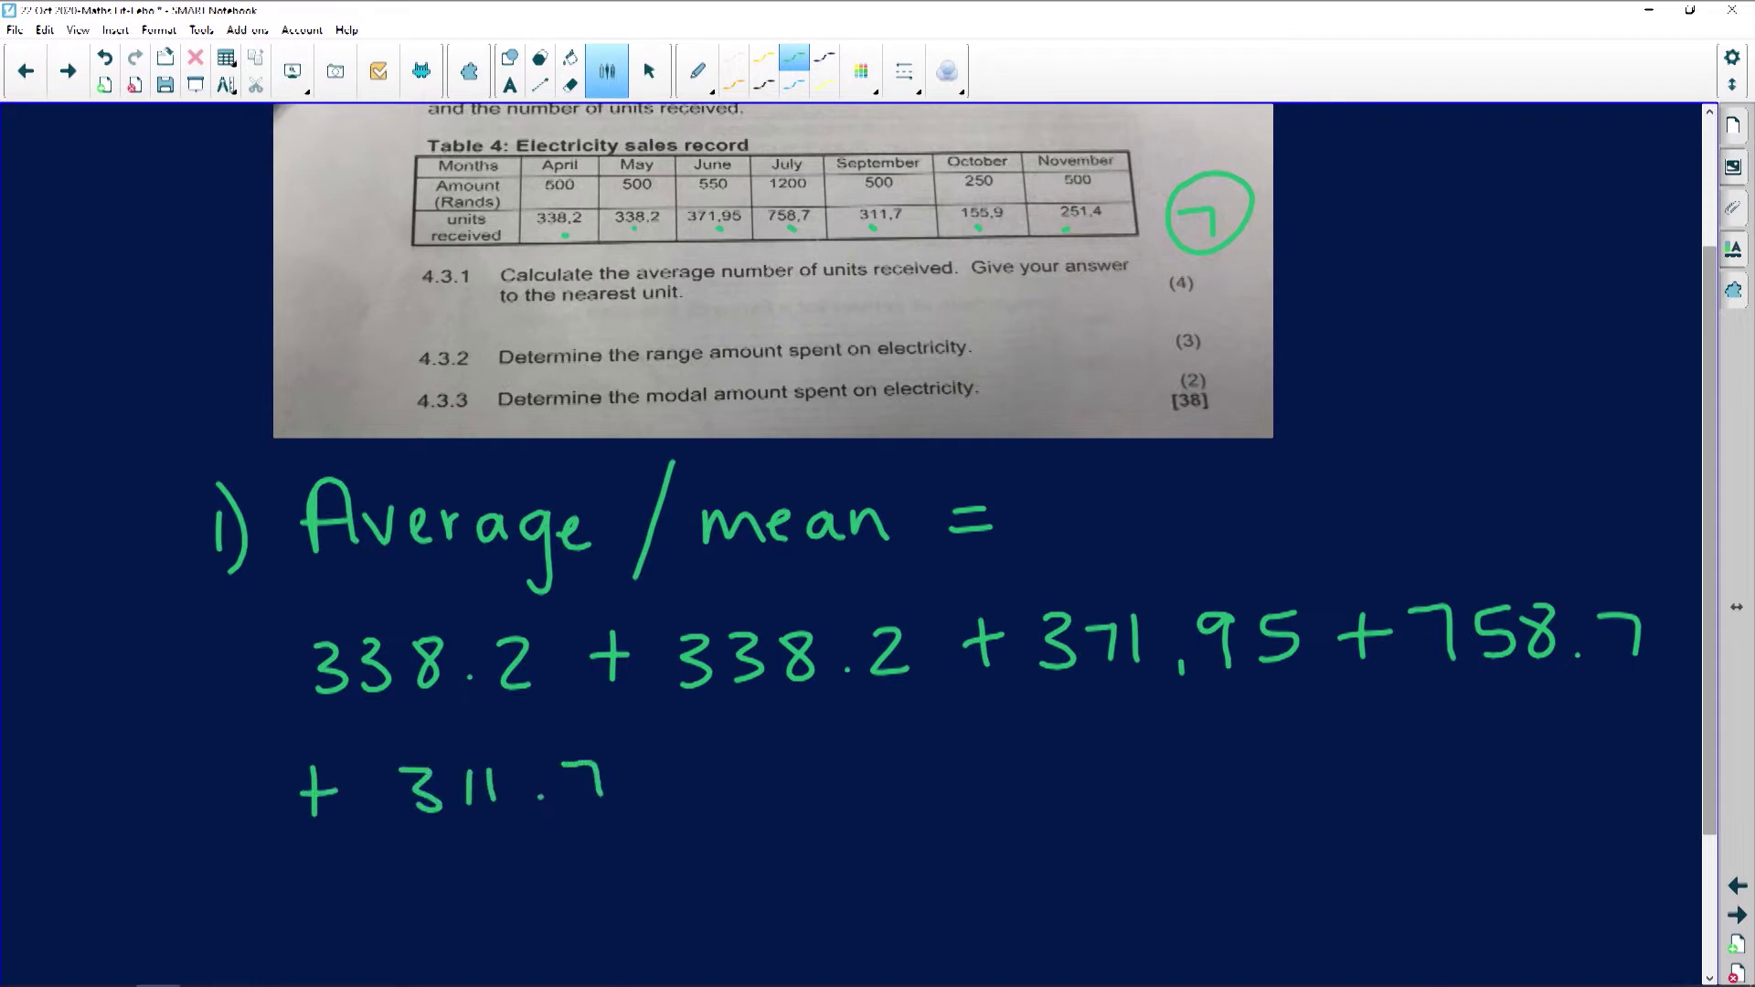
left_click_drag(688, 756, 684, 795)
mouse_move(659, 775)
left_mouse_down()
mouse_move(791, 784)
mouse_move(876, 745)
mouse_move(843, 783)
left_mouse_up()
left_click_drag(971, 734, 985, 784)
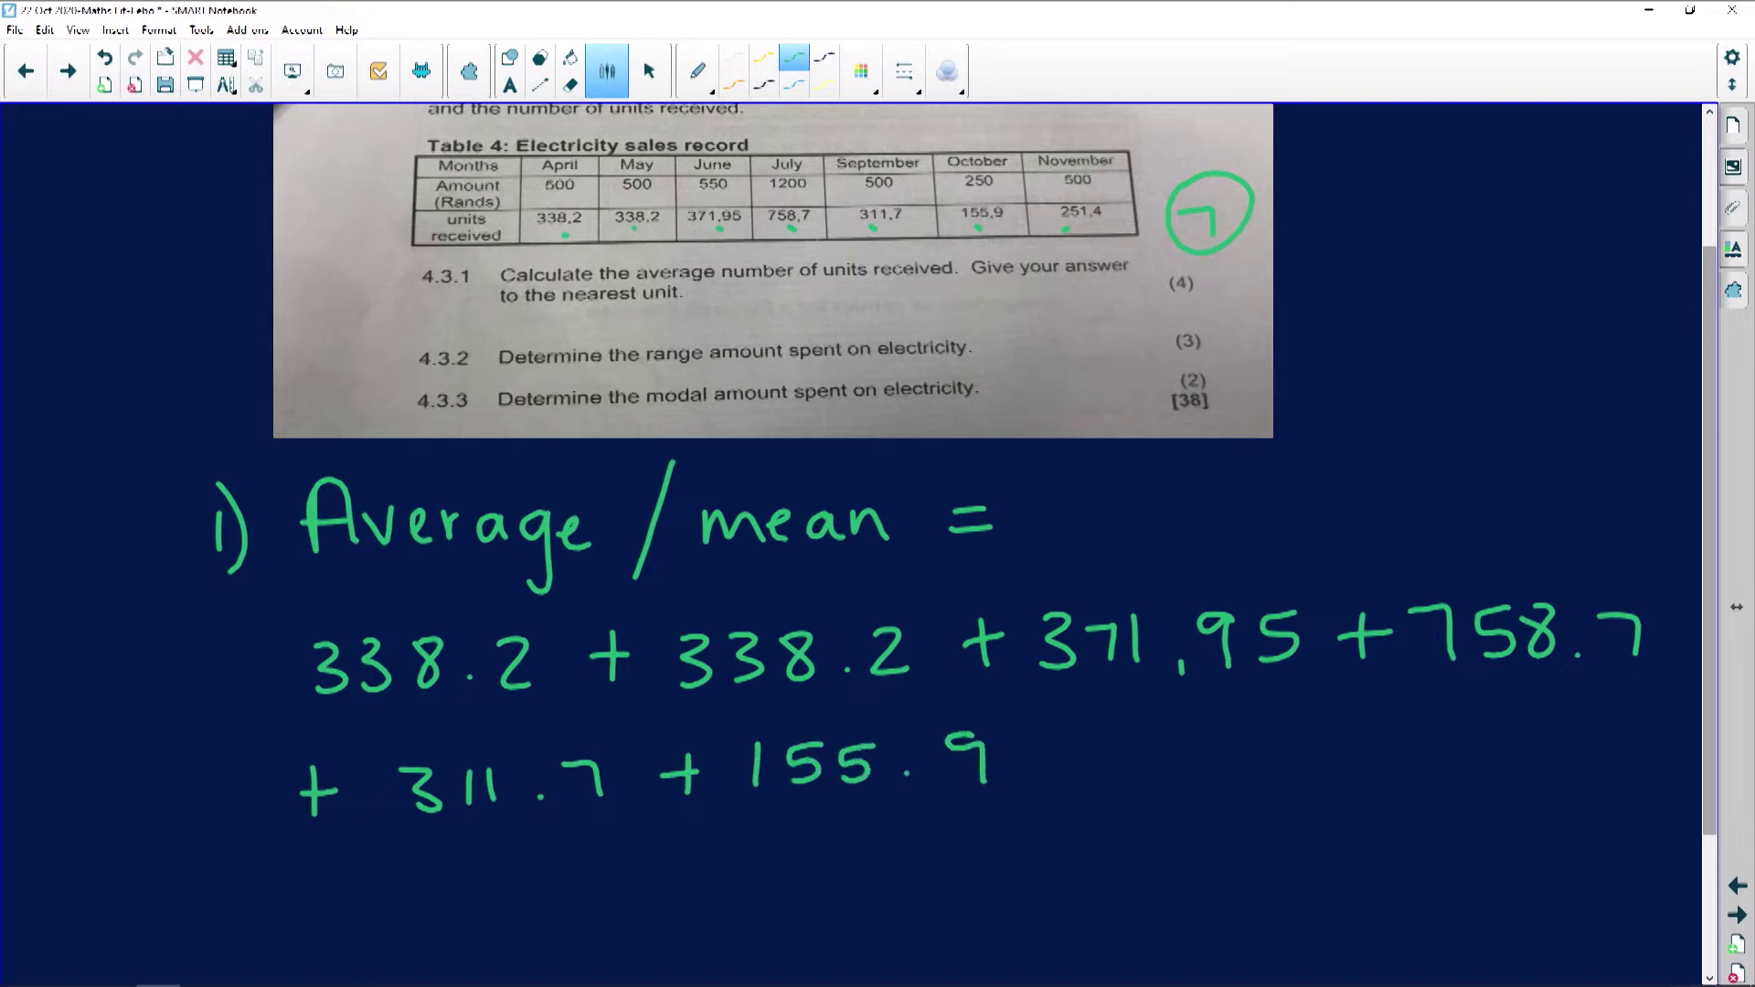
left_click_drag(1087, 731, 1087, 774)
left_click_drag(1056, 754, 1199, 766)
mouse_move(1206, 723)
left_mouse_down()
mouse_move(1232, 718)
mouse_move(1265, 761)
left_mouse_up()
left_click(1304, 757)
left_click_drag(1350, 719, 1379, 770)
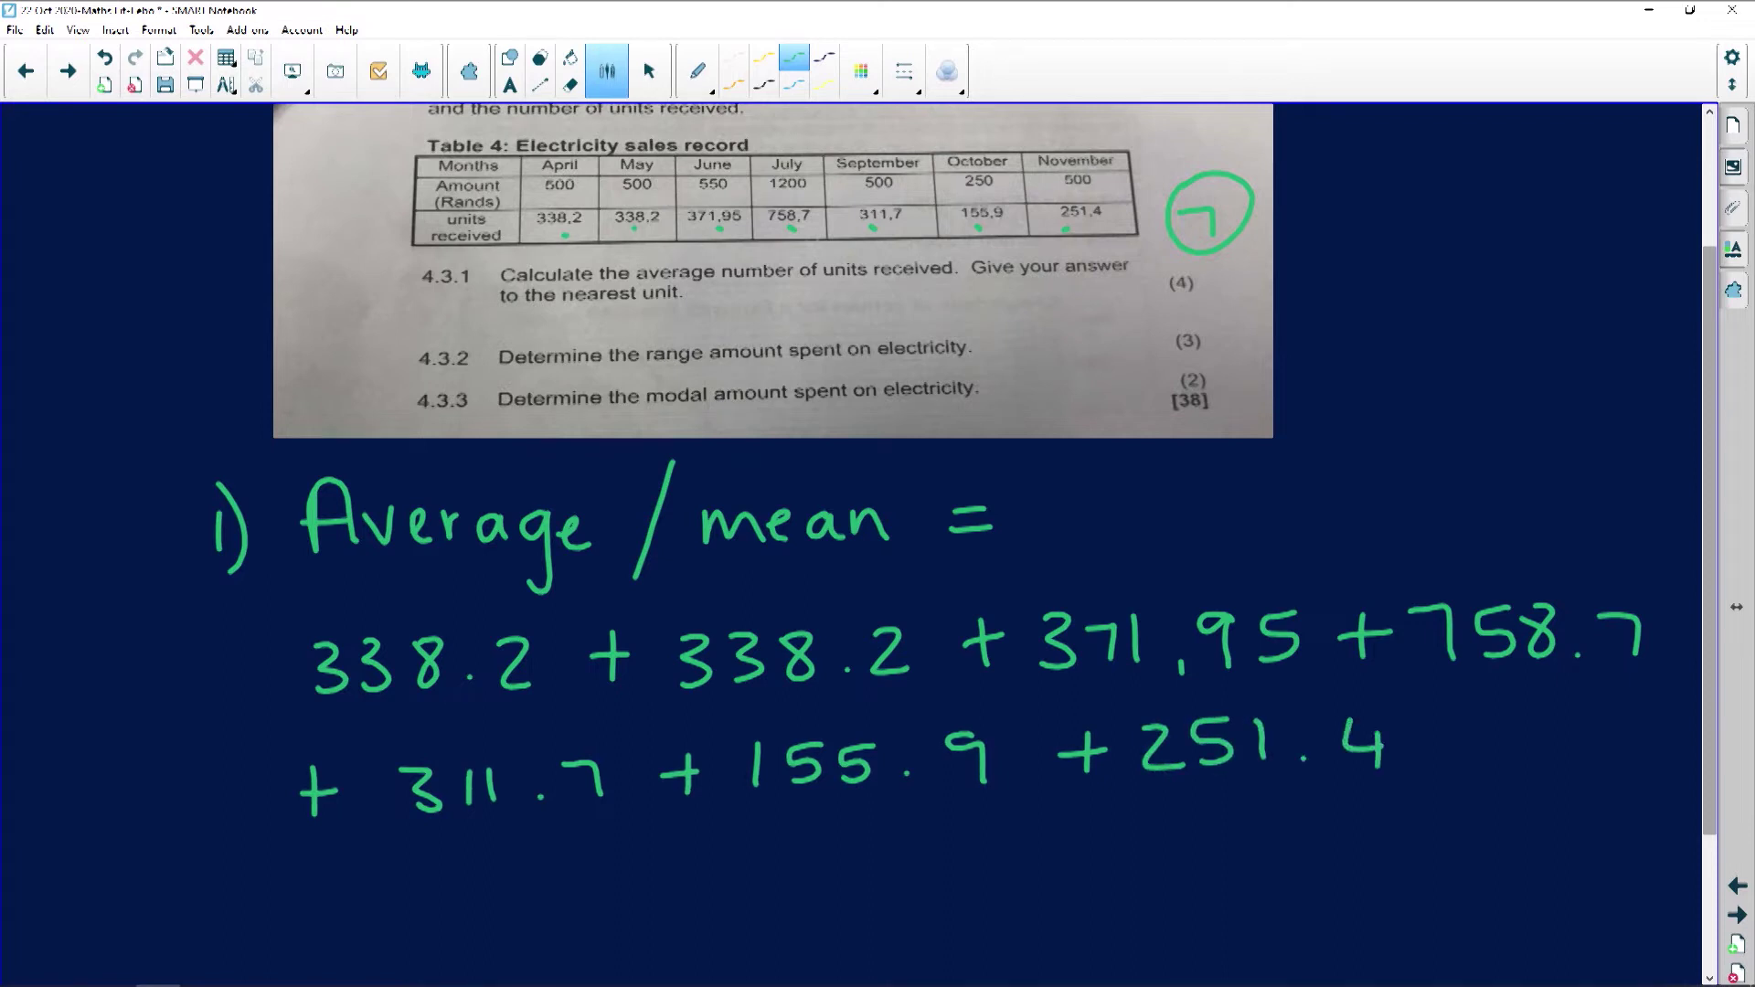
scroll(914, 549, "down", 2)
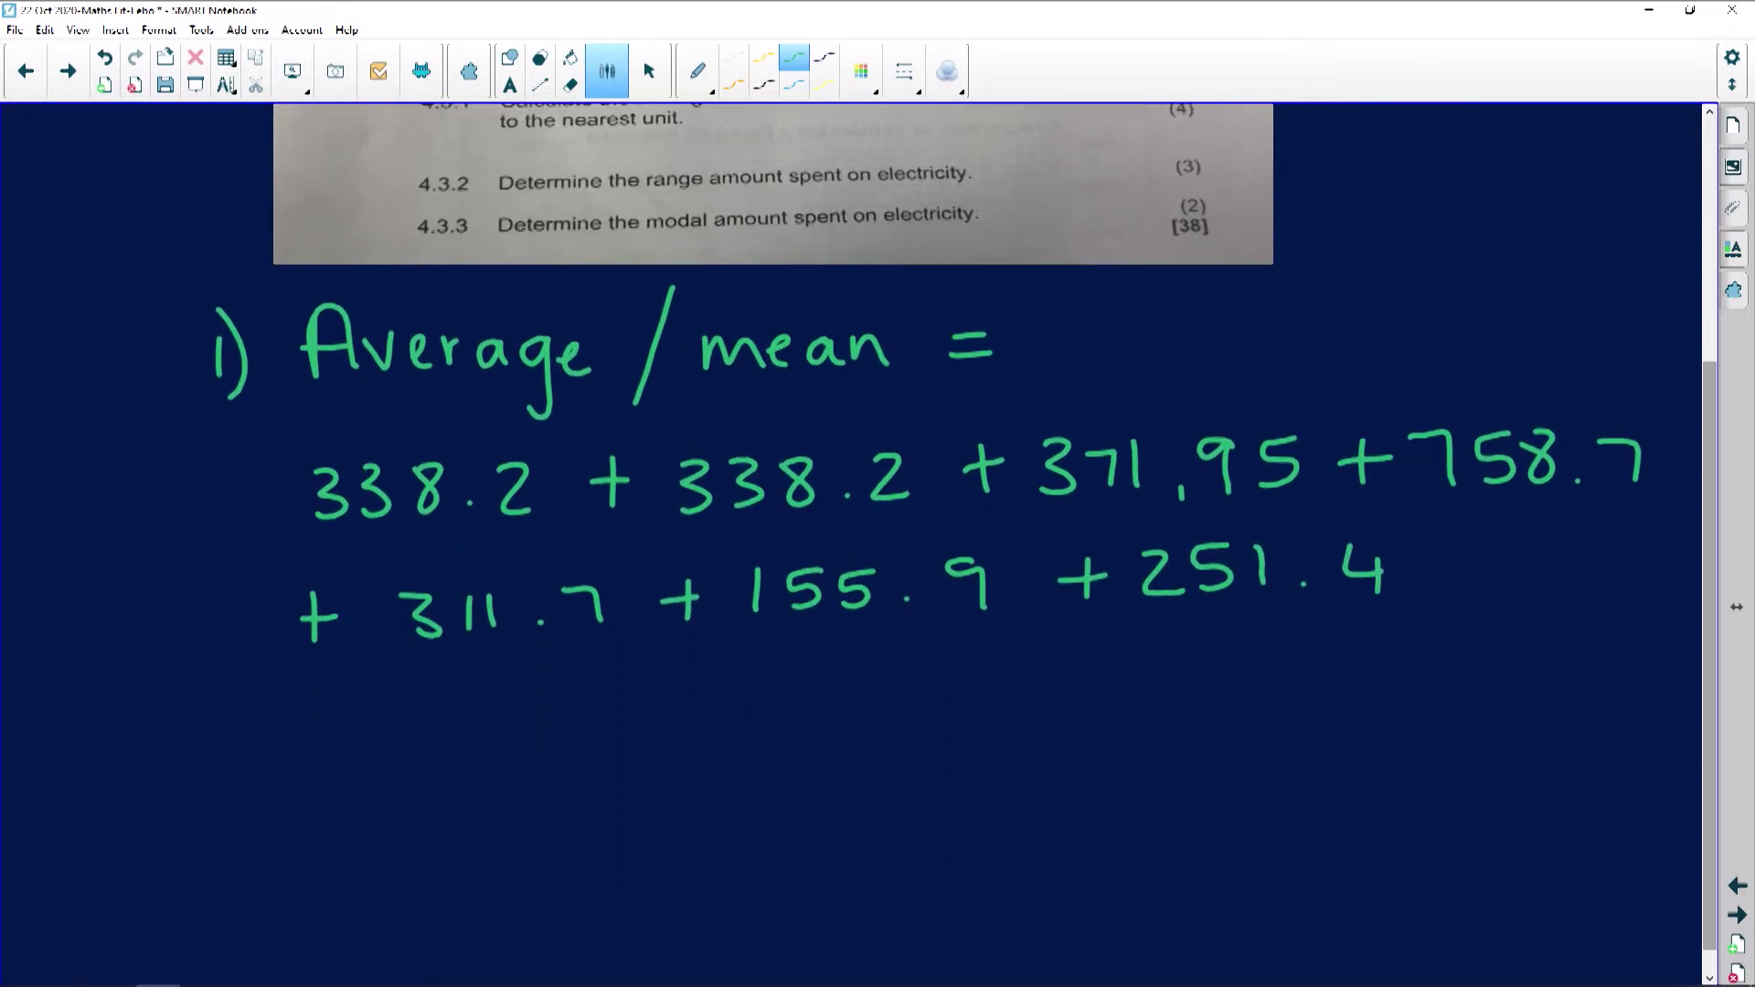
- Draw a fraction bar under the sum, write 7 beneath, tick both, and start an equals sign
left_click_drag(300, 706, 1434, 682)
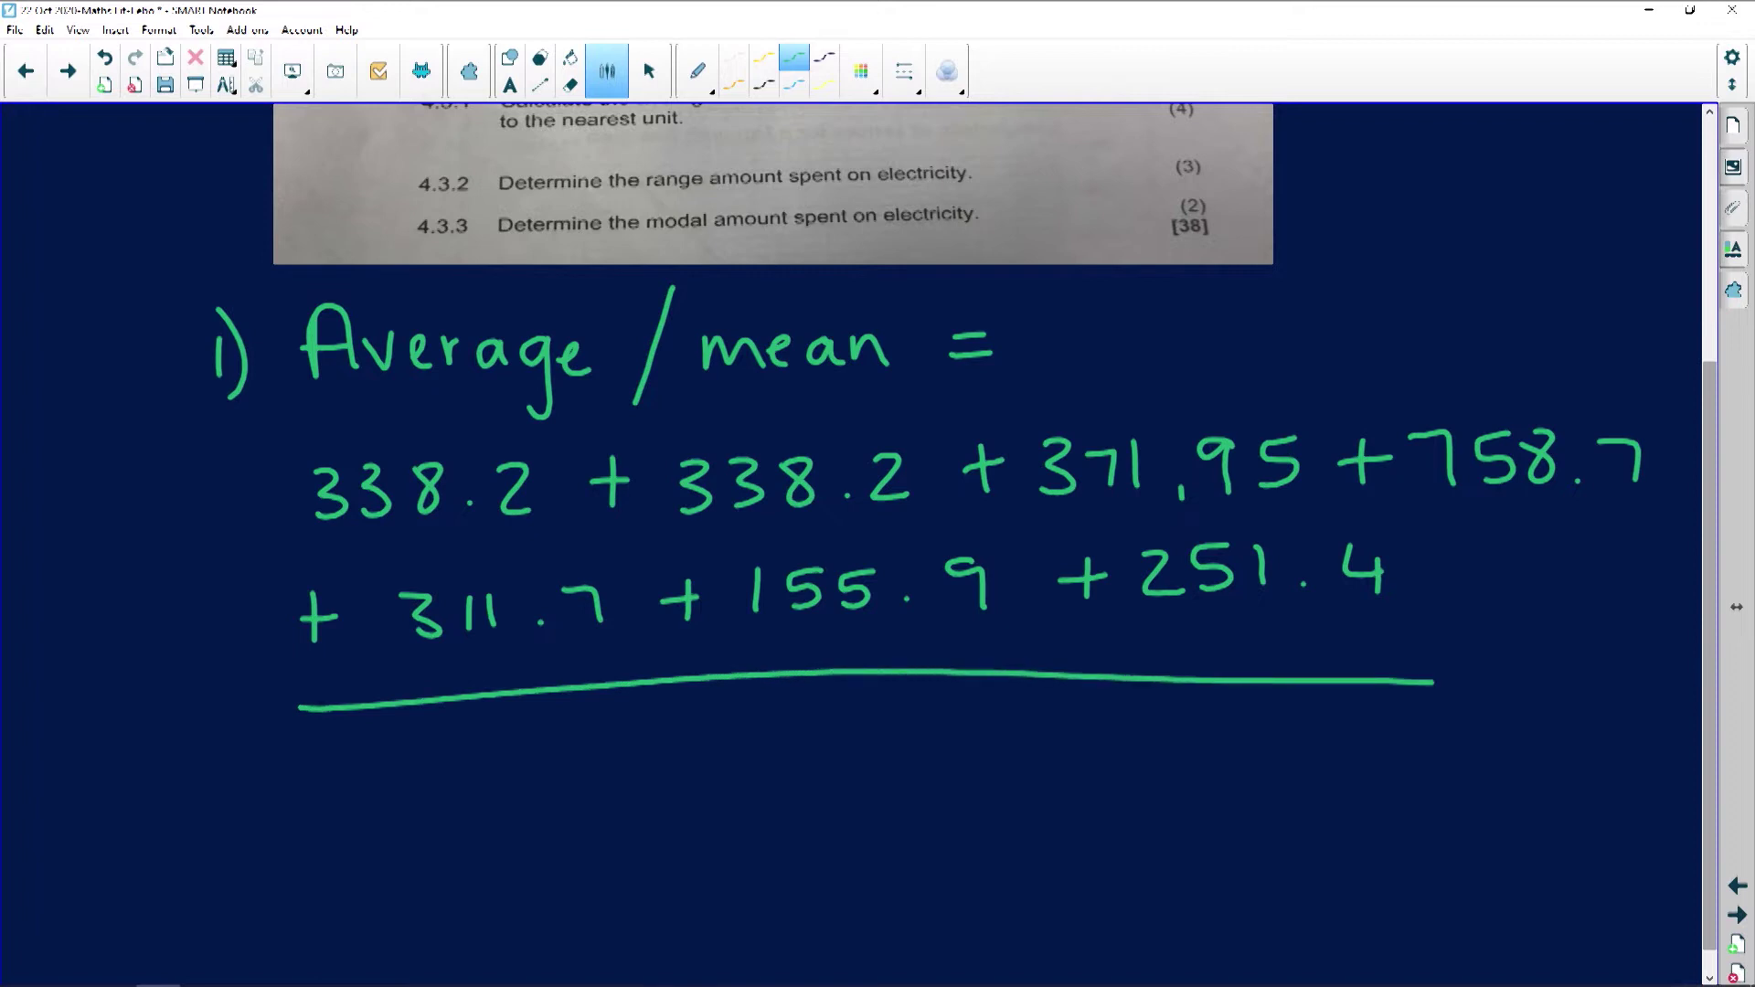
left_click_drag(854, 727, 920, 783)
scroll(914, 548, "down", 1)
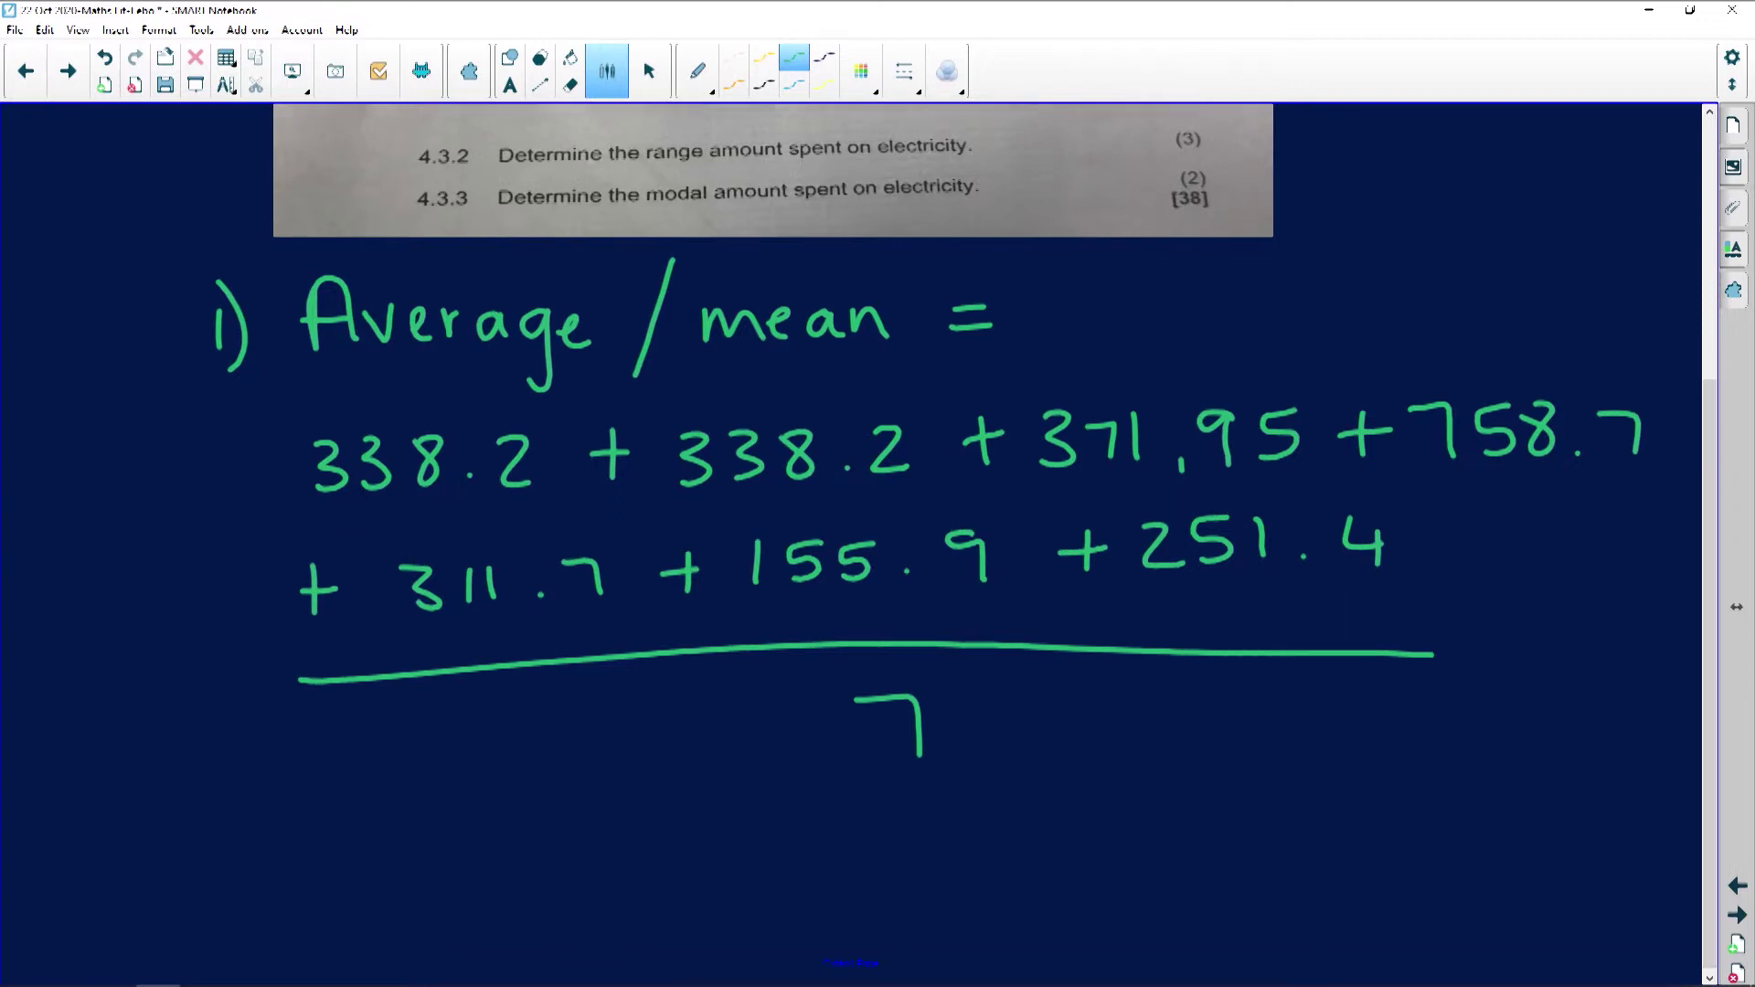
mouse_move(263, 872)
left_mouse_down()
mouse_move(302, 870)
mouse_move(311, 893)
left_mouse_up()
left_click_drag(1483, 537, 1547, 511)
mouse_move(1042, 741)
left_mouse_down()
mouse_move(1068, 756)
mouse_move(1102, 713)
left_mouse_up()
scroll(860, 548, "down", 5)
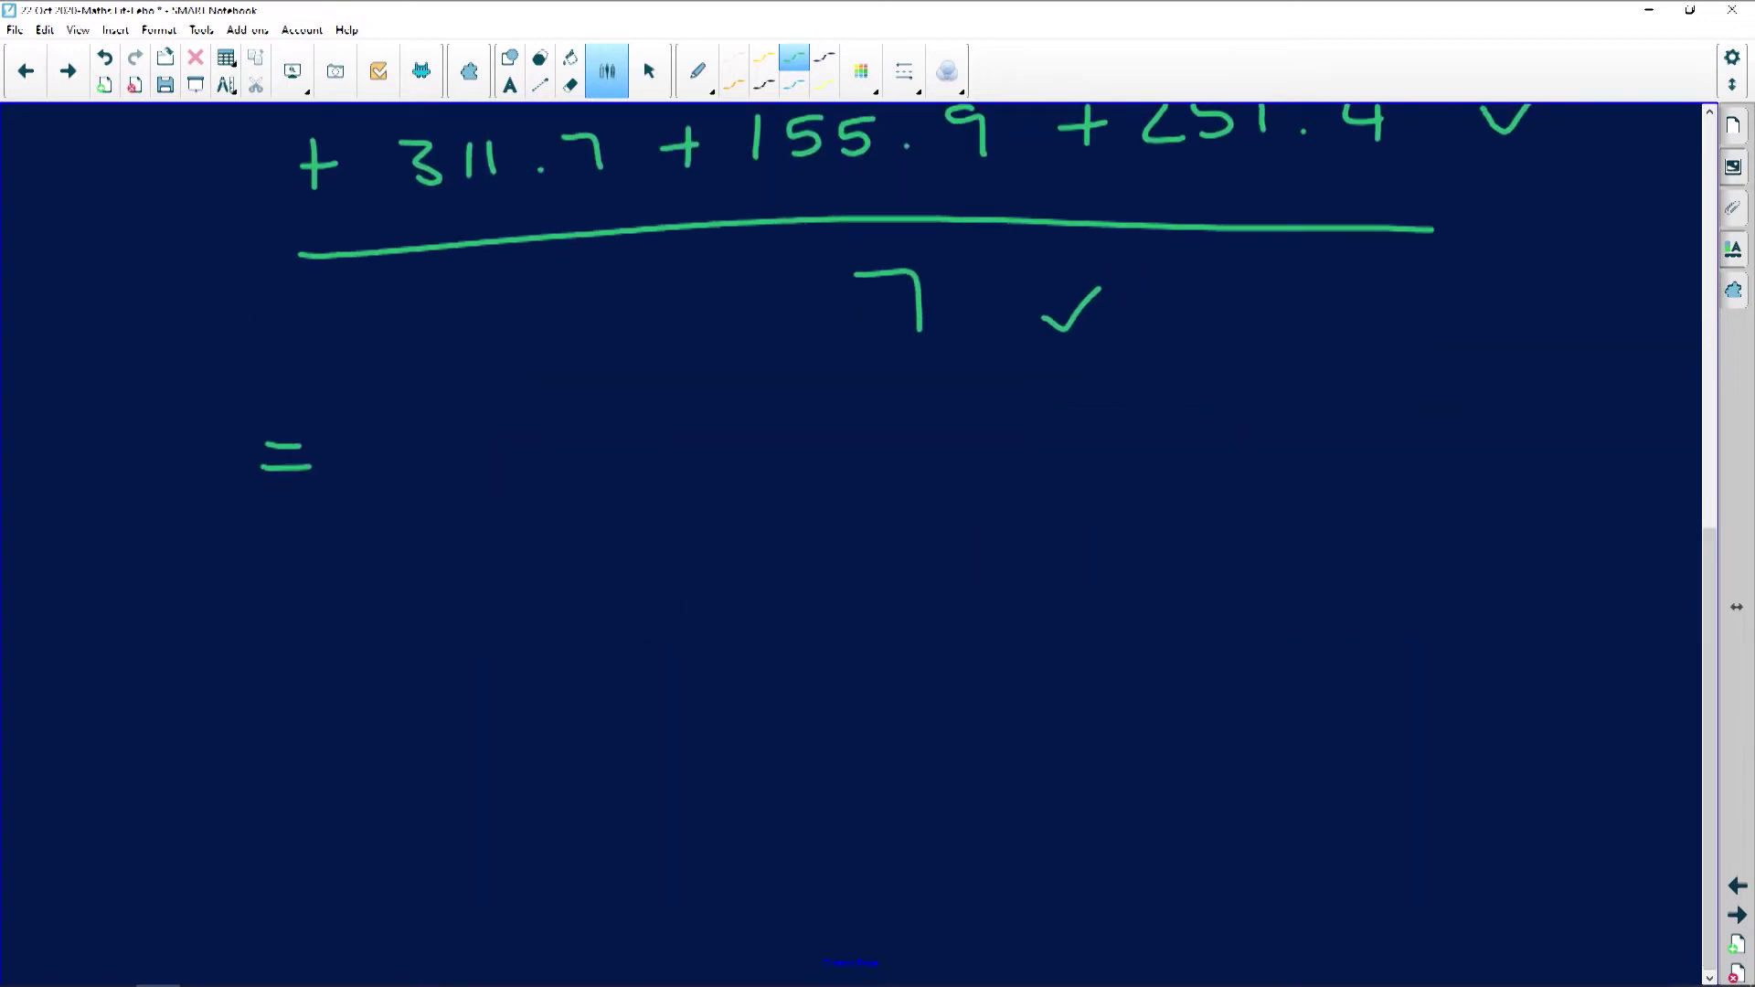
- Total 338.2+338.2+371.95+758.7+311.7+155.9+251.4 in the scientific calculator
left_click(113, 968)
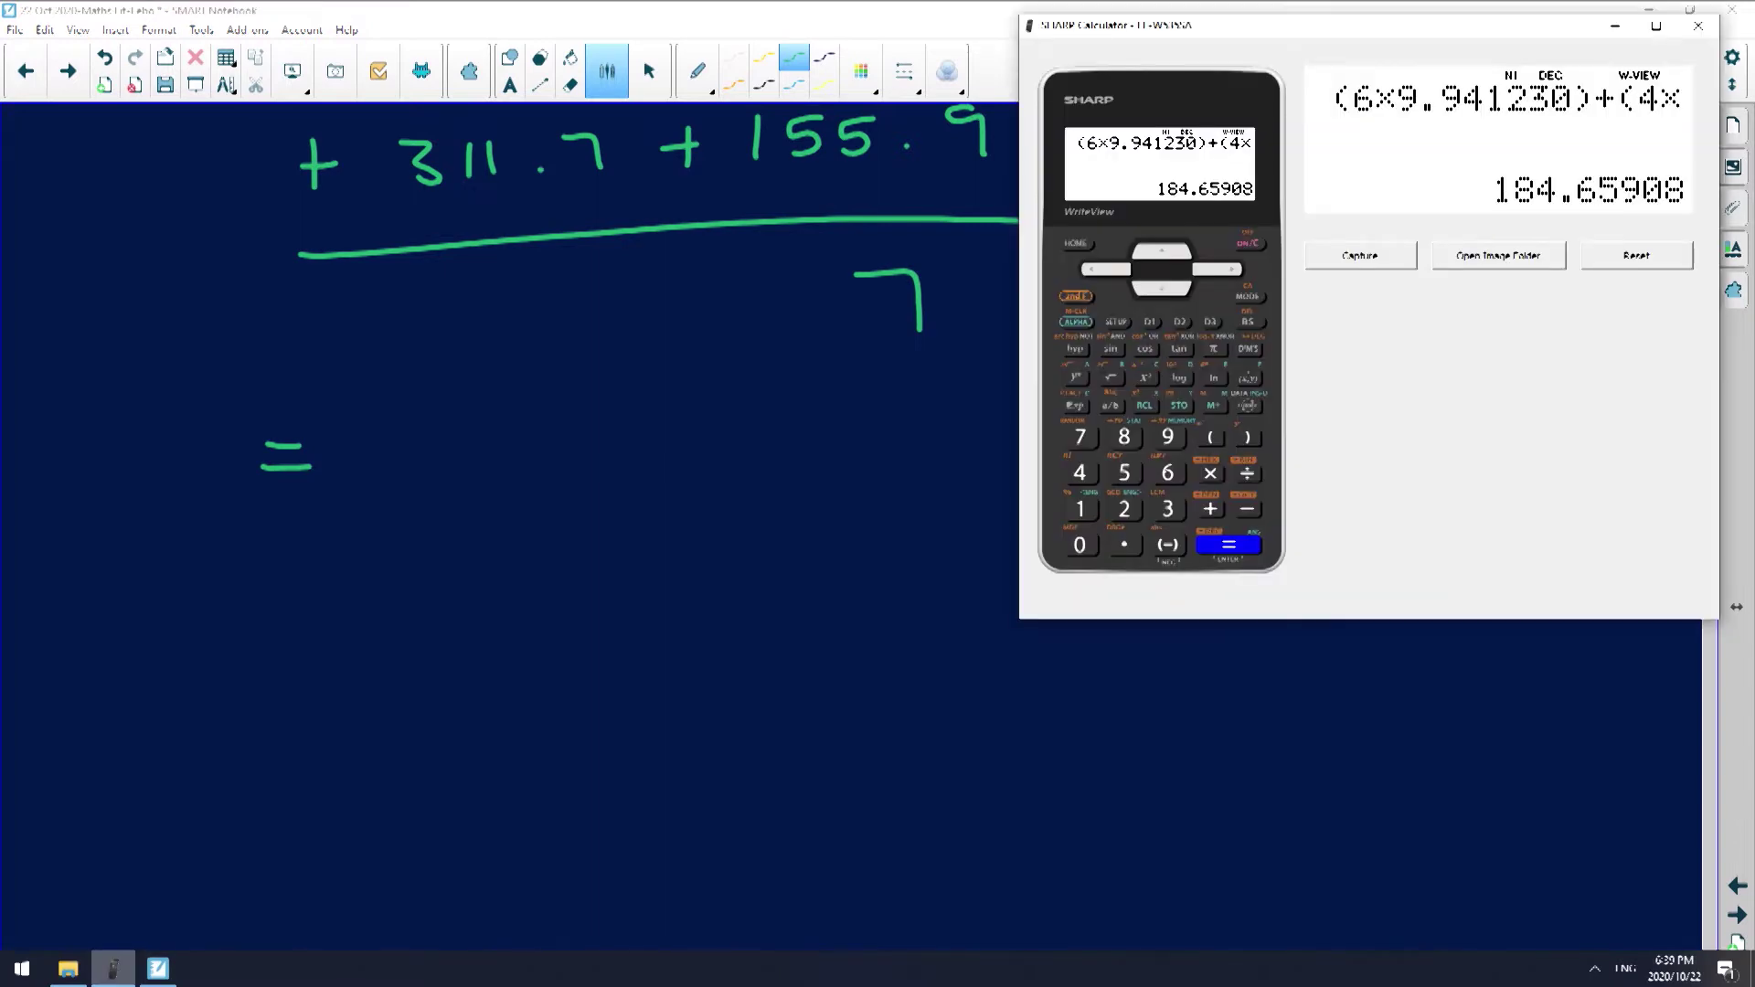
left_click(1248, 243)
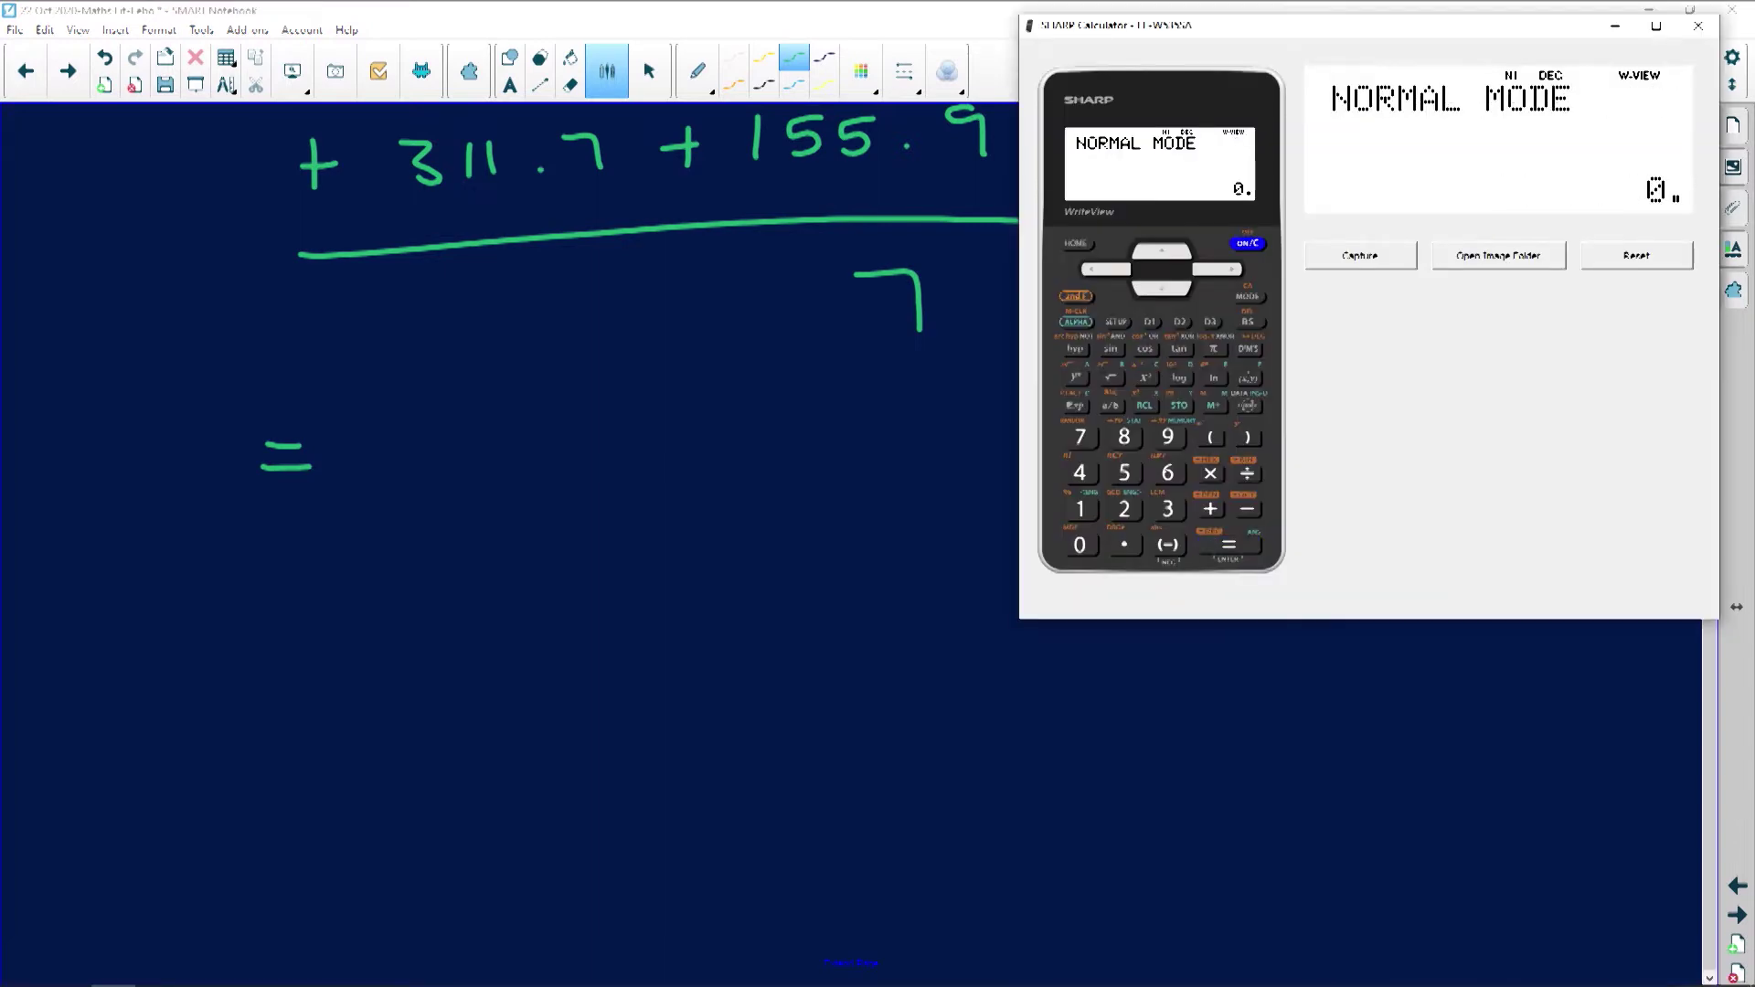
type("338")
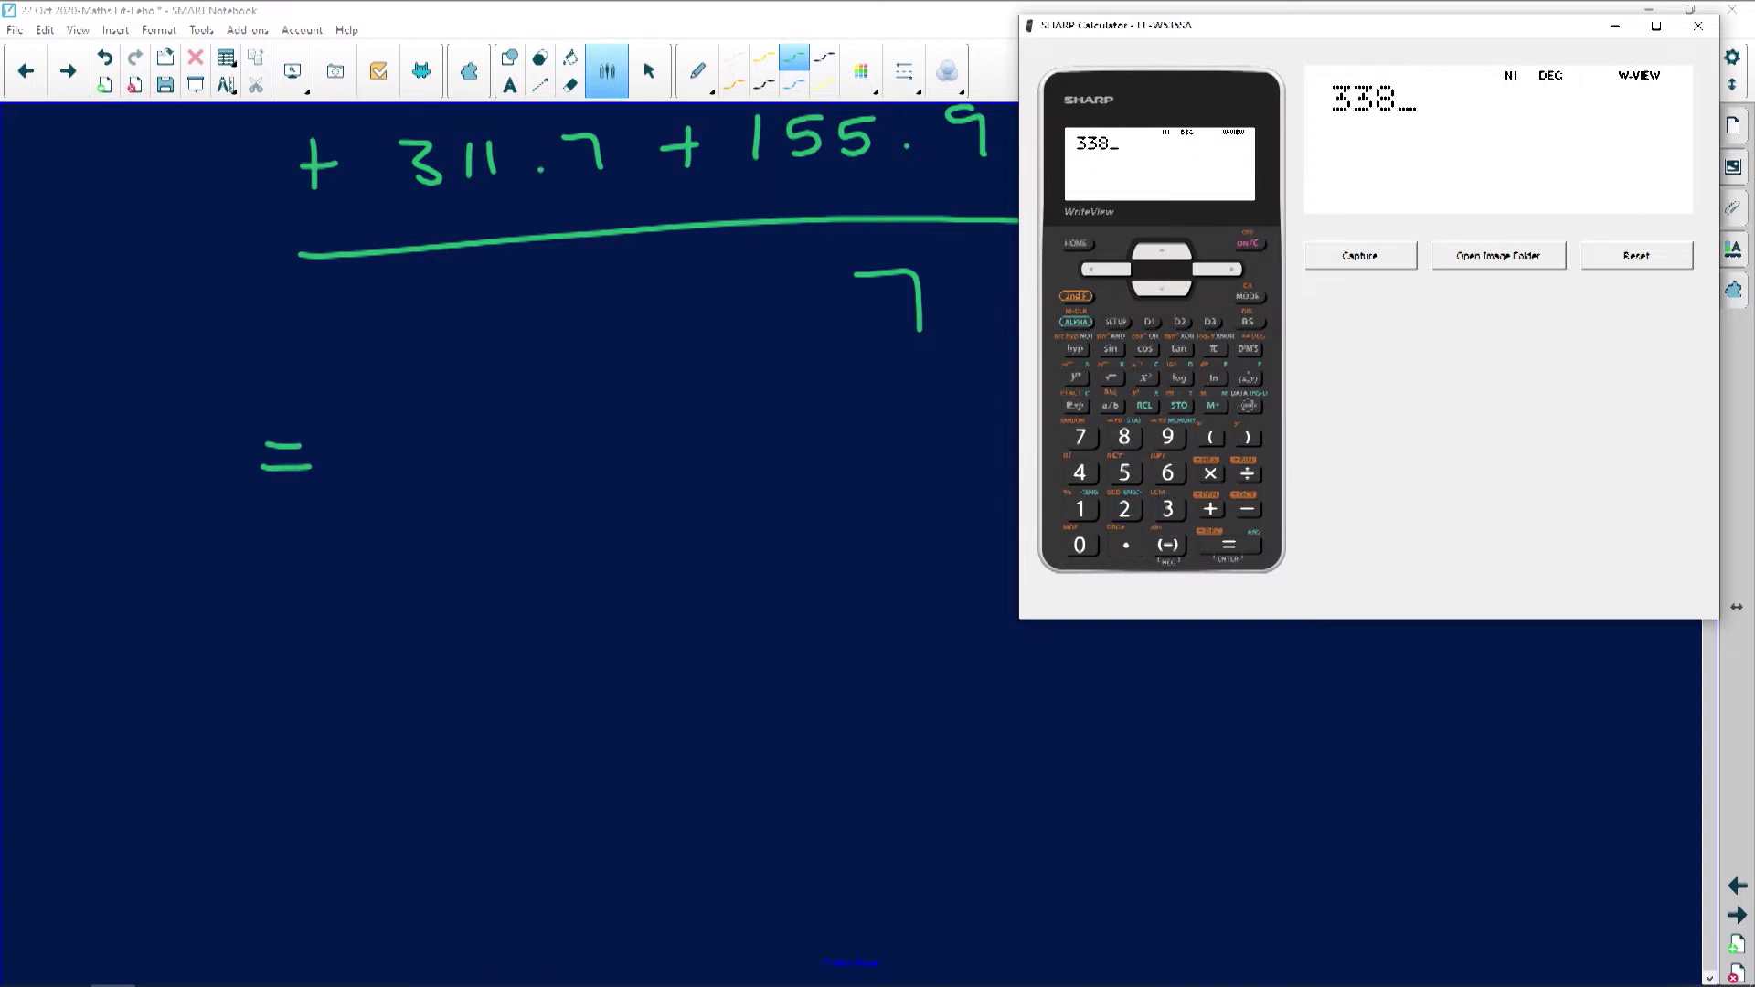
type(".2+338")
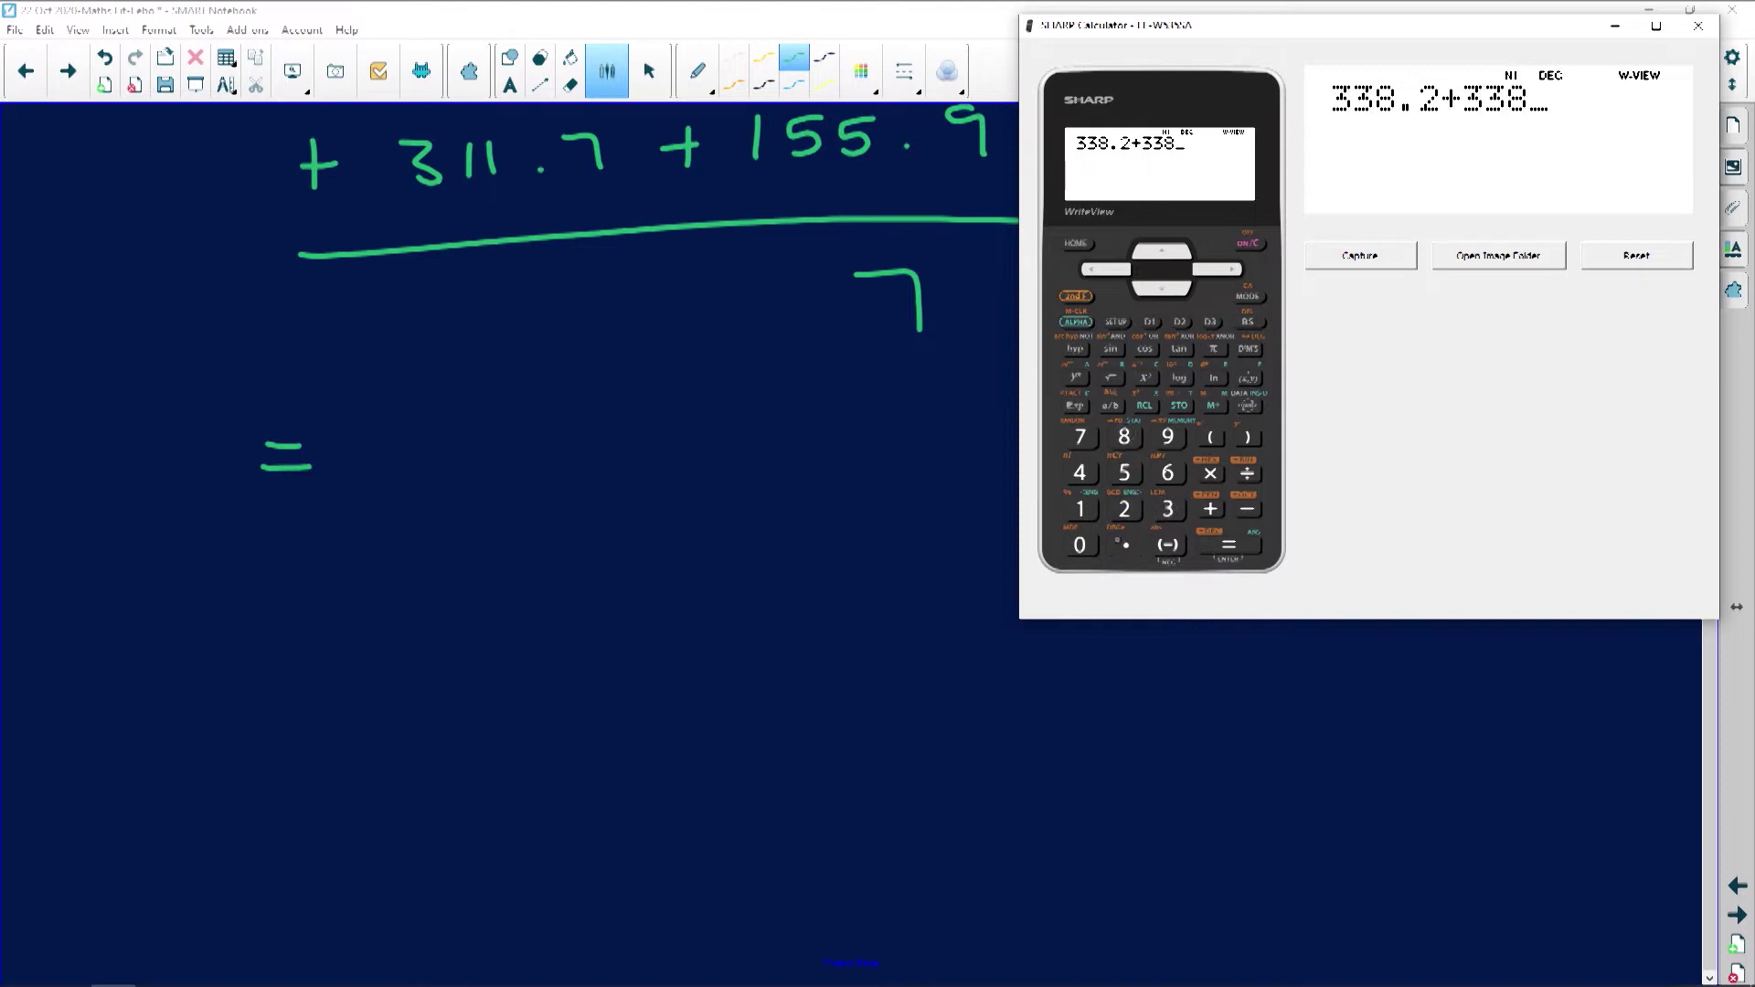
type(".2+")
type("371.")
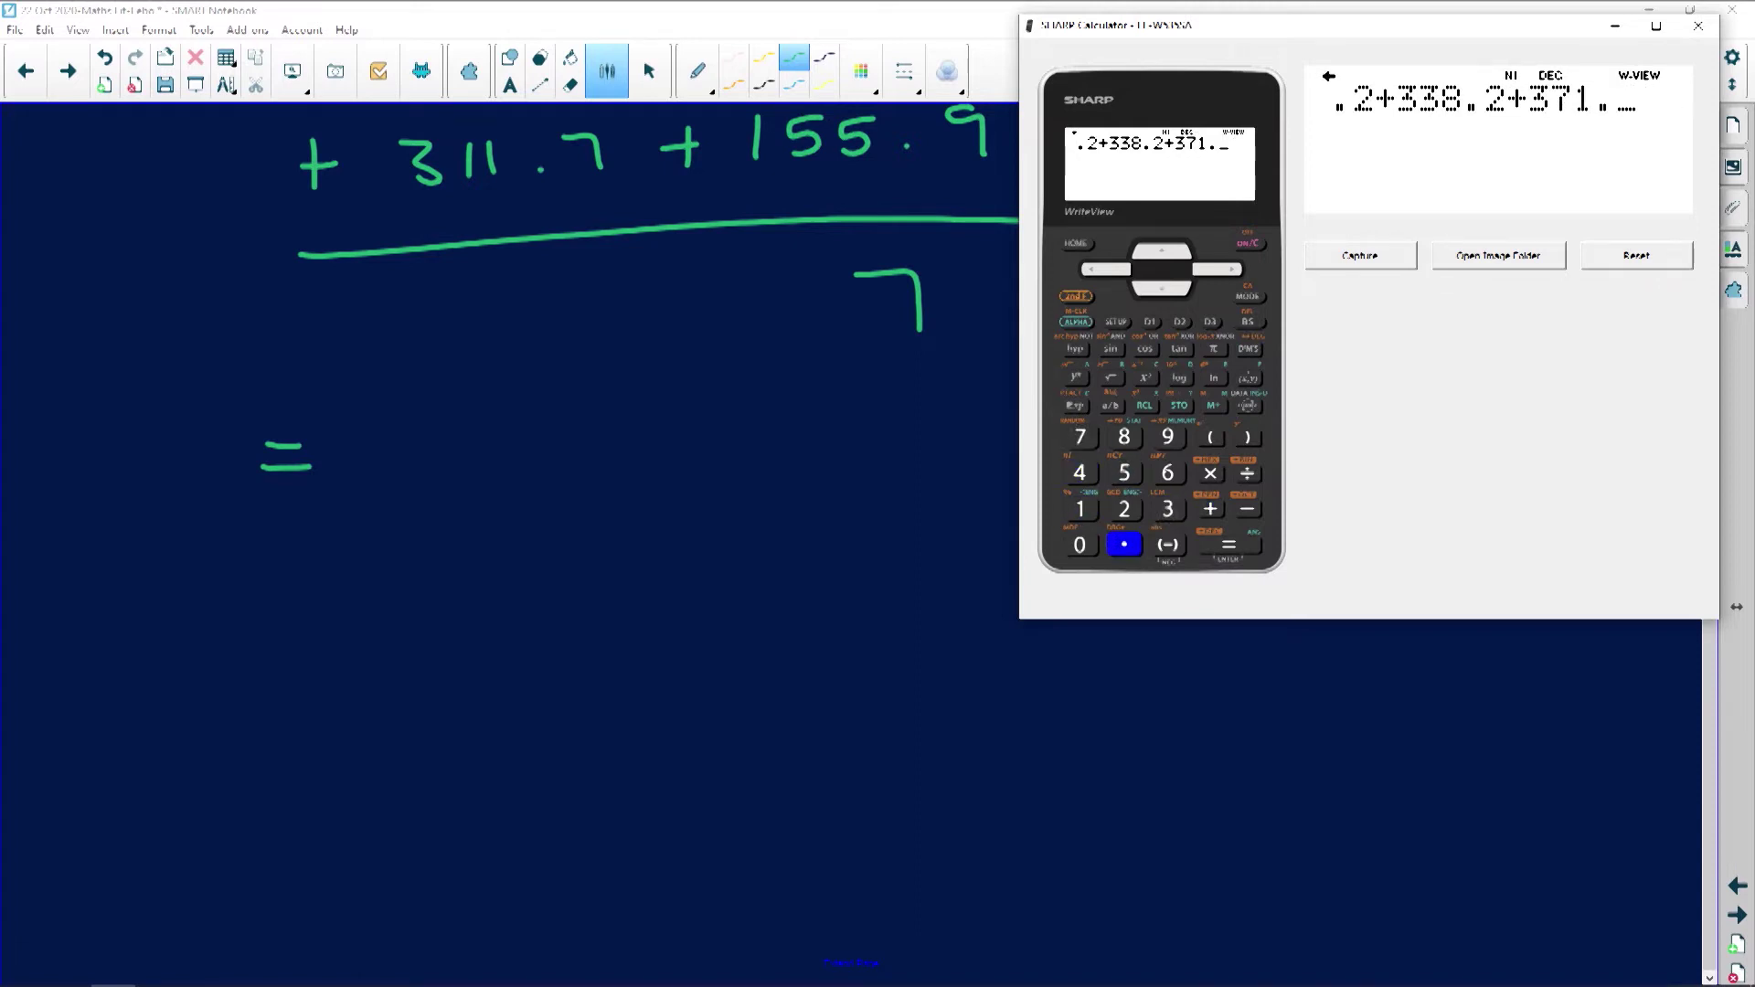
type("95+")
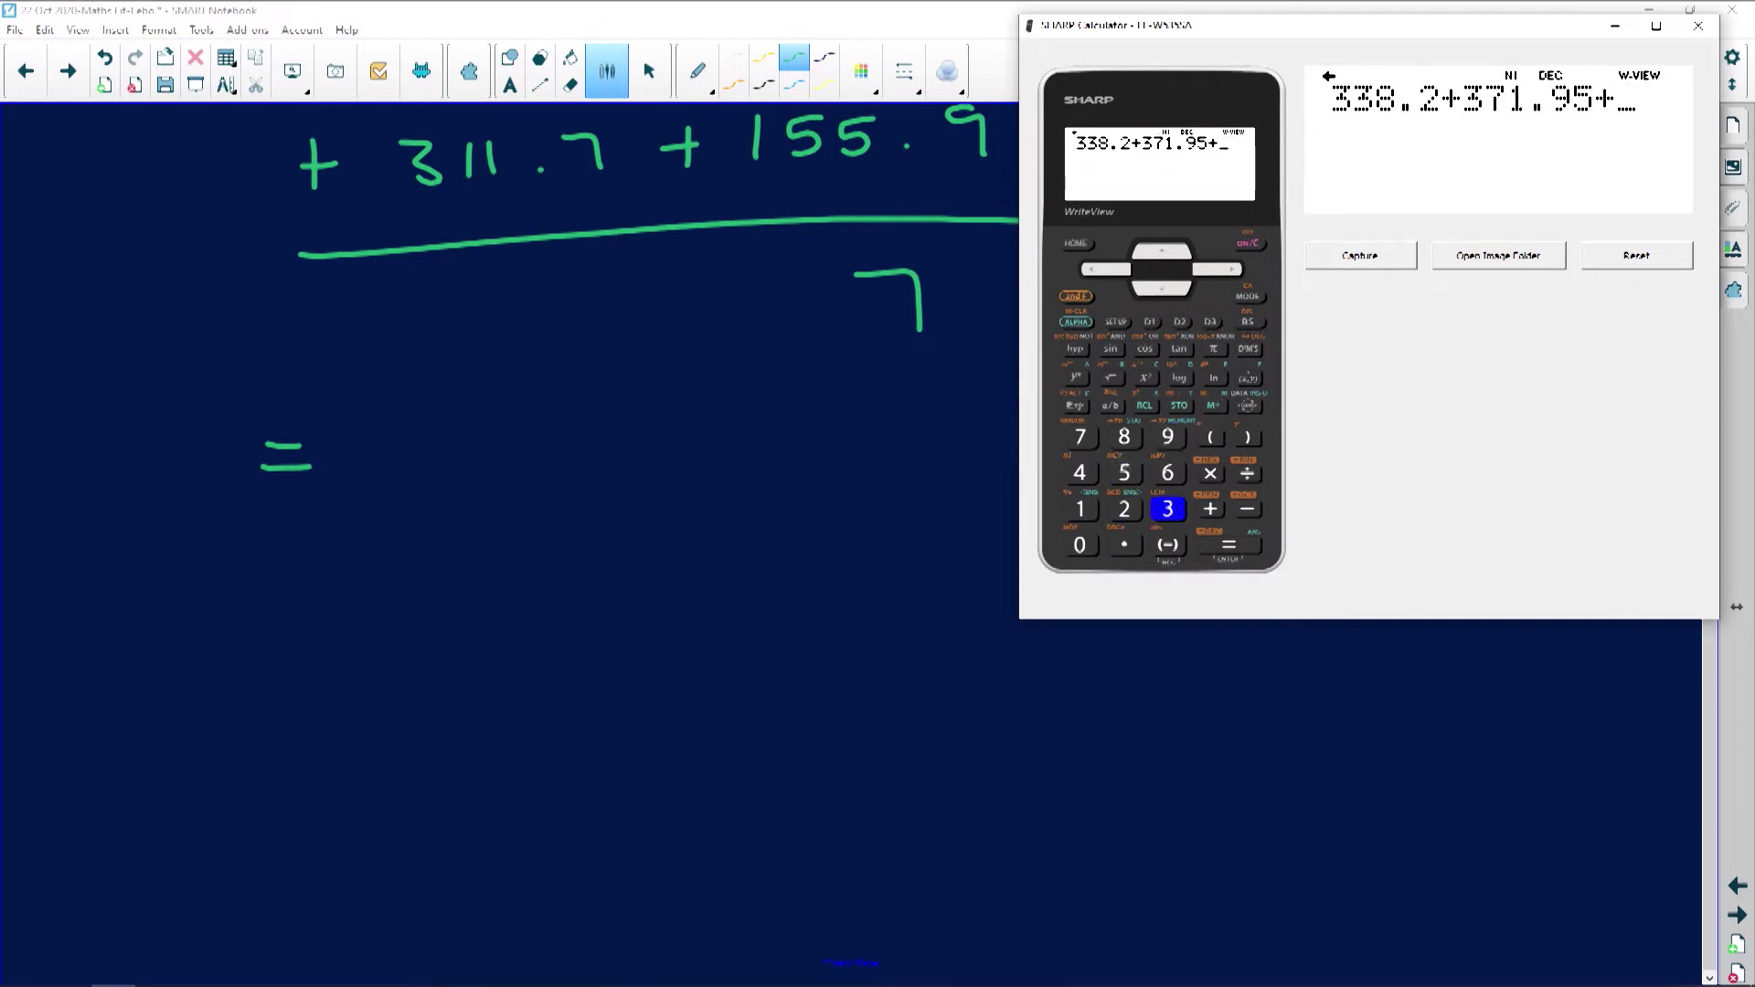
type("758.")
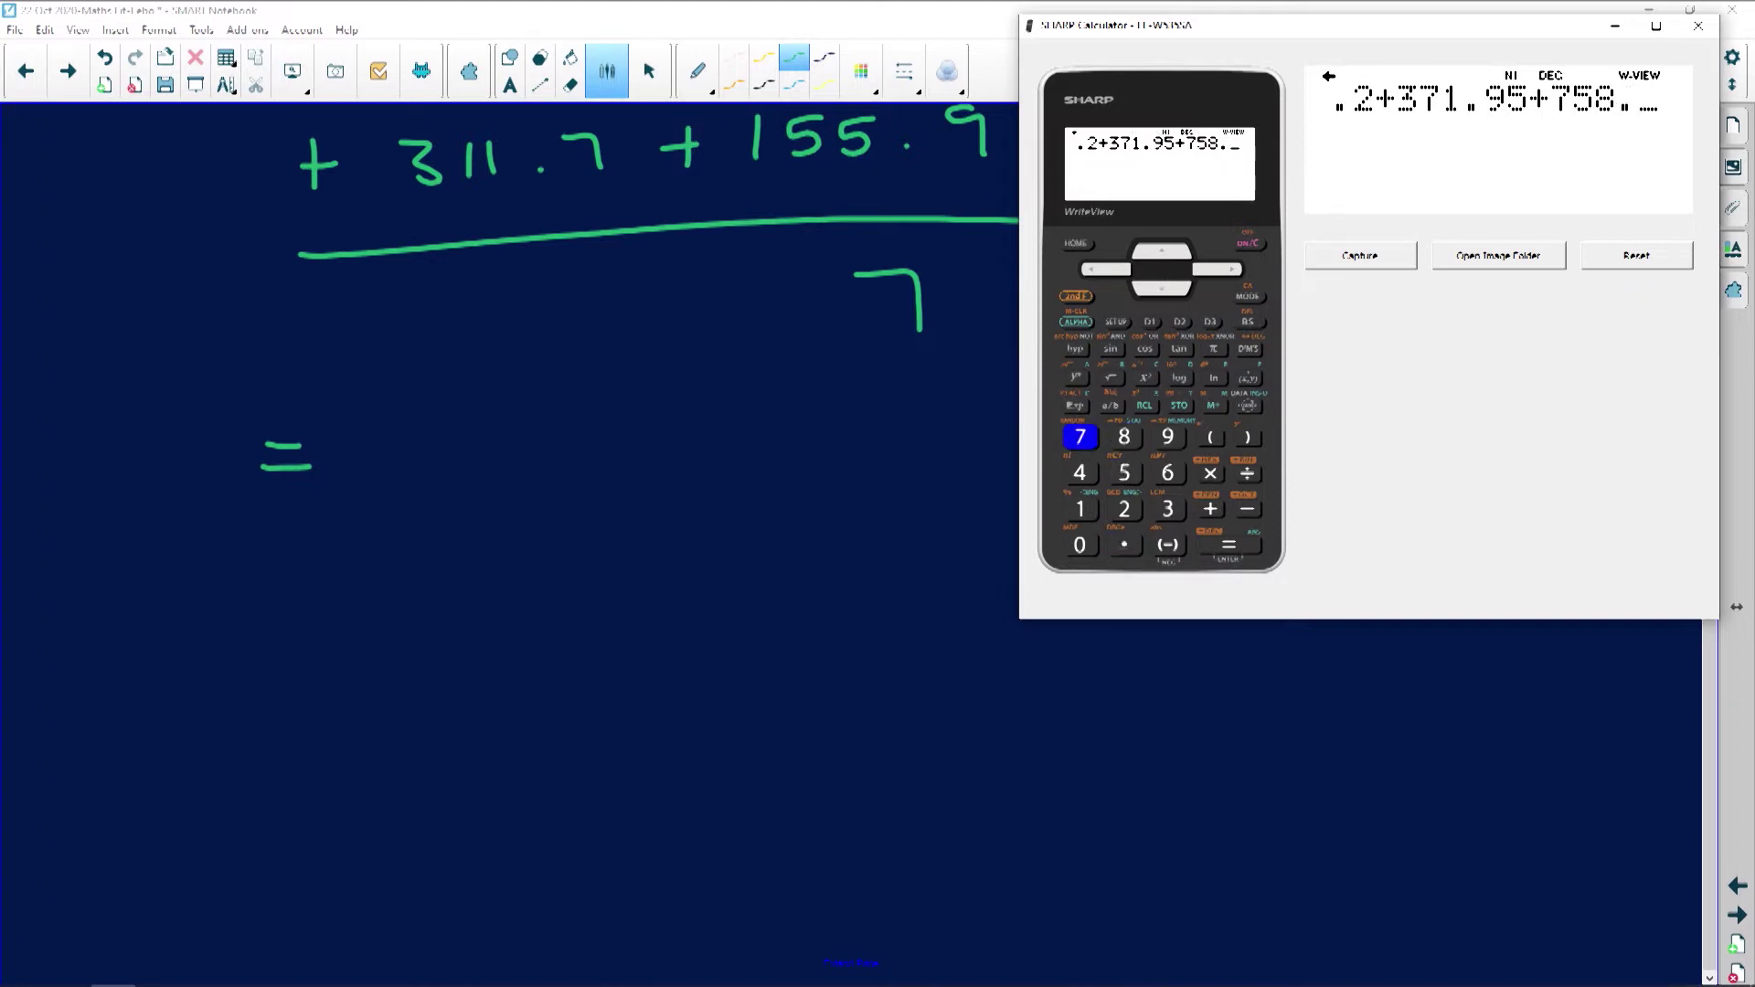
type("7+")
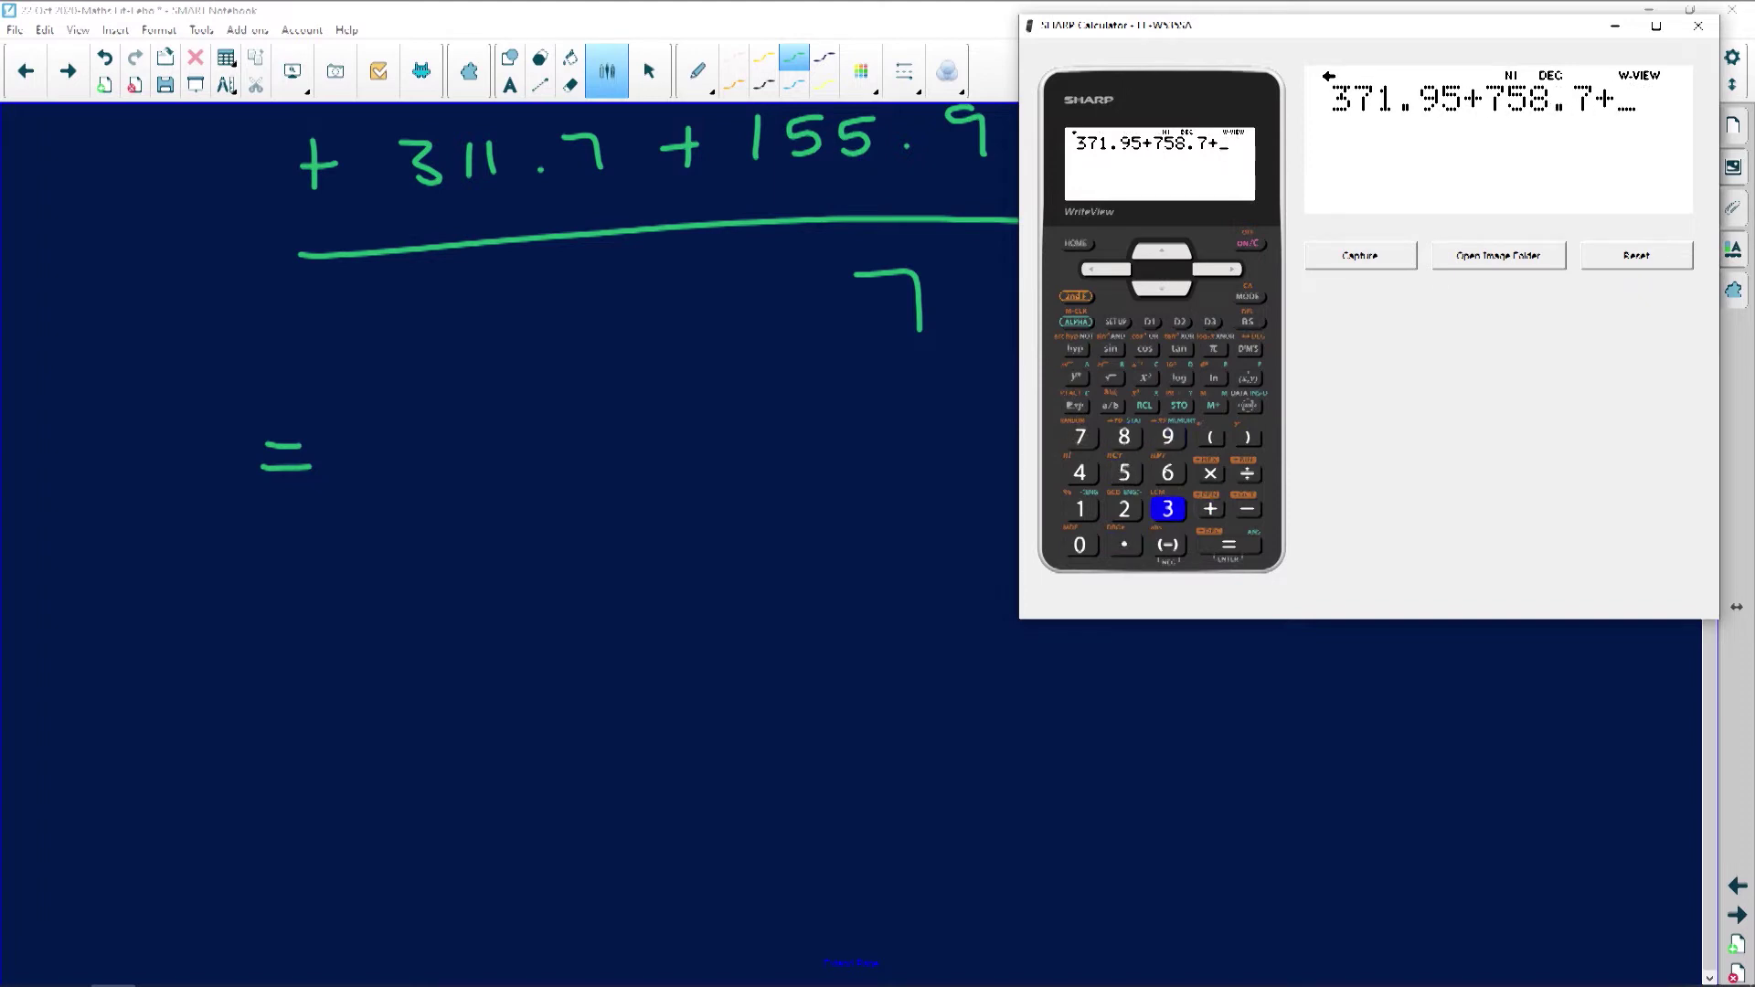
type("311")
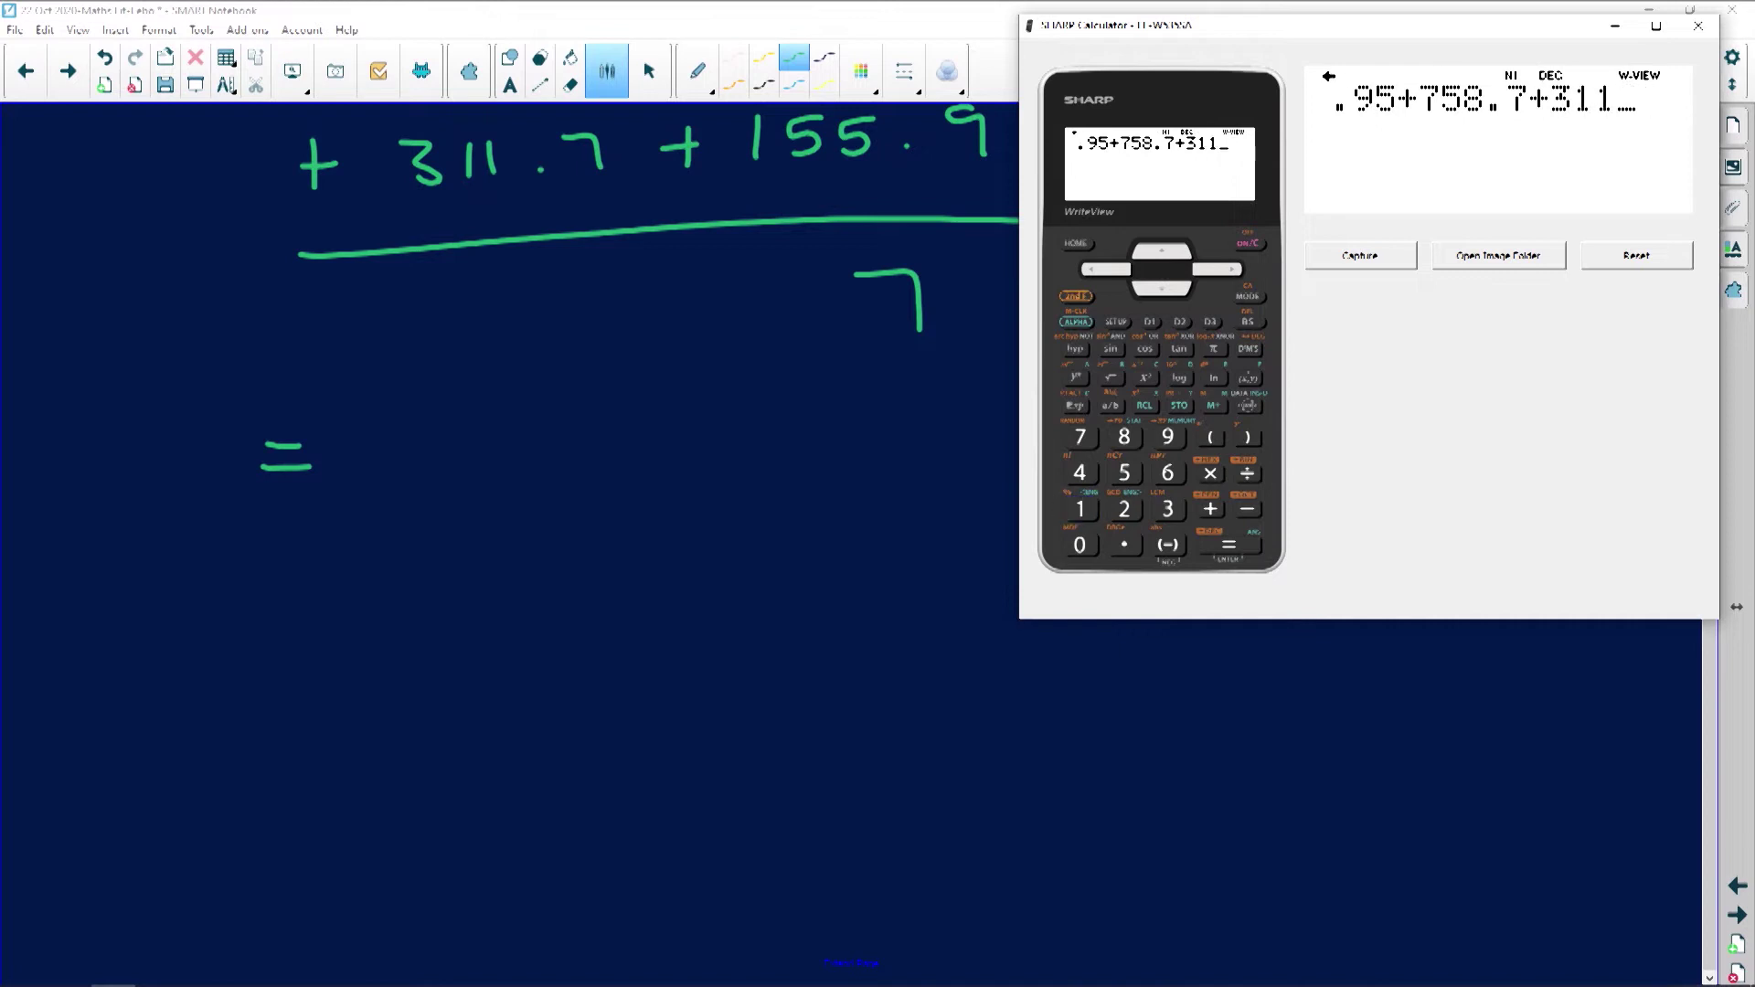
type(".7")
type("+1")
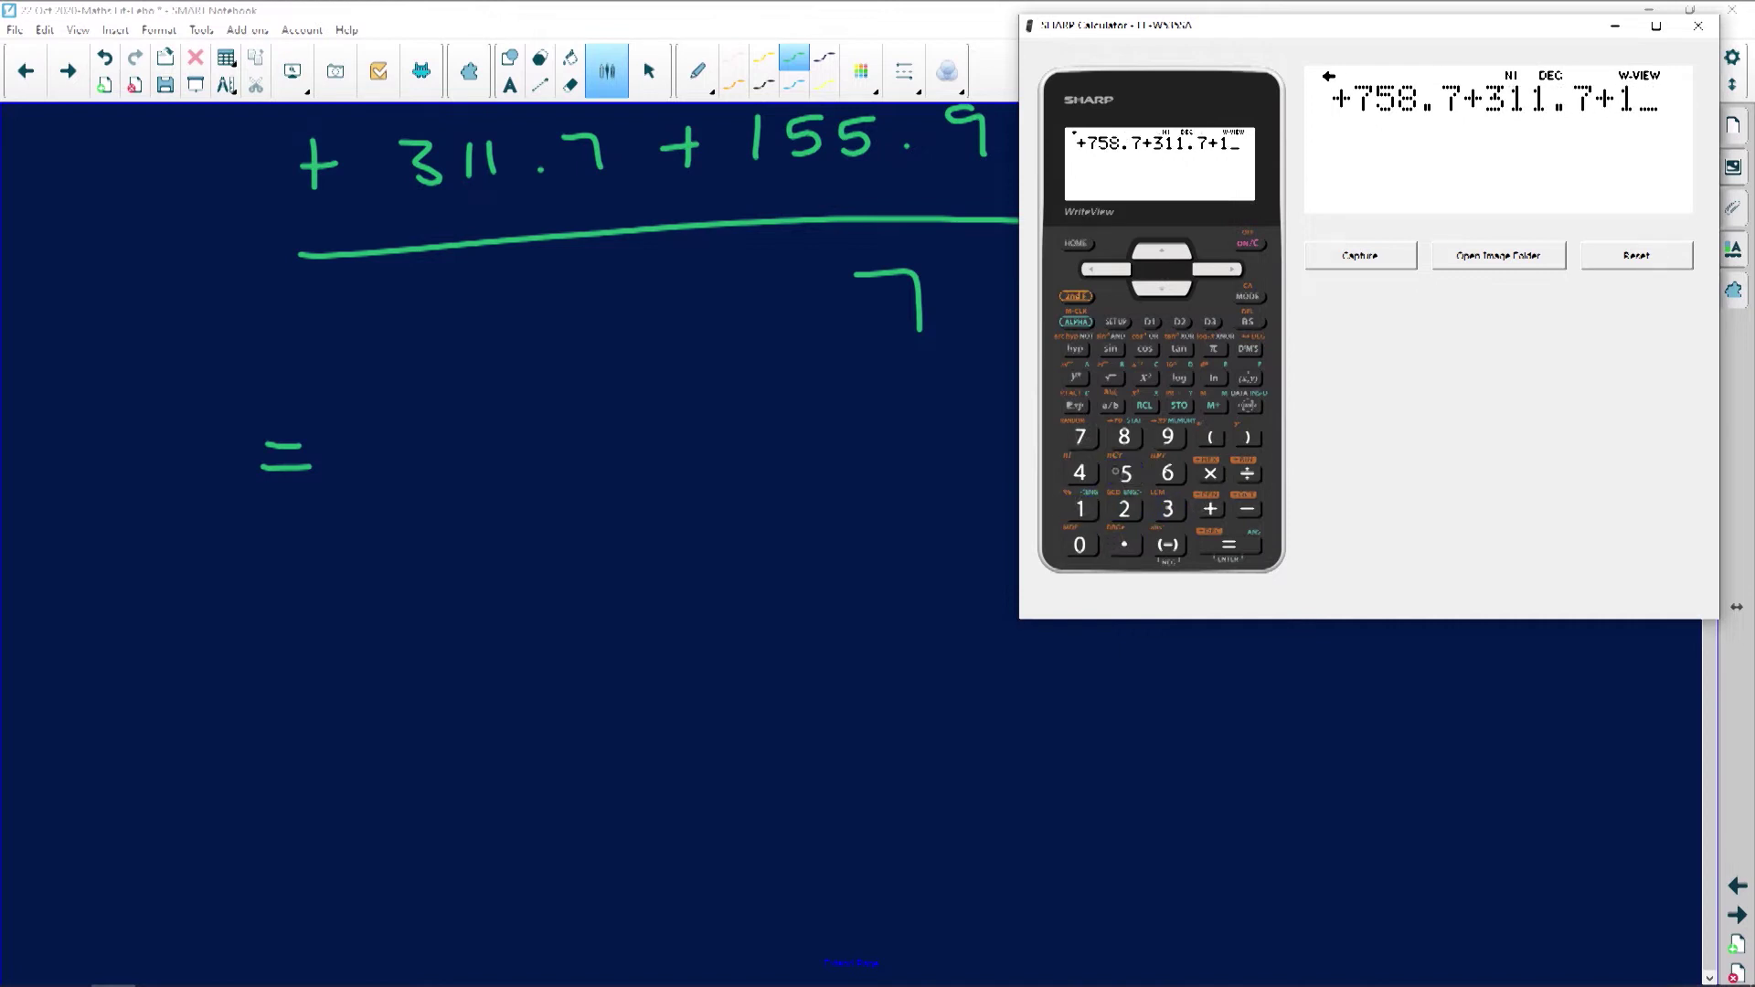
type("55.9")
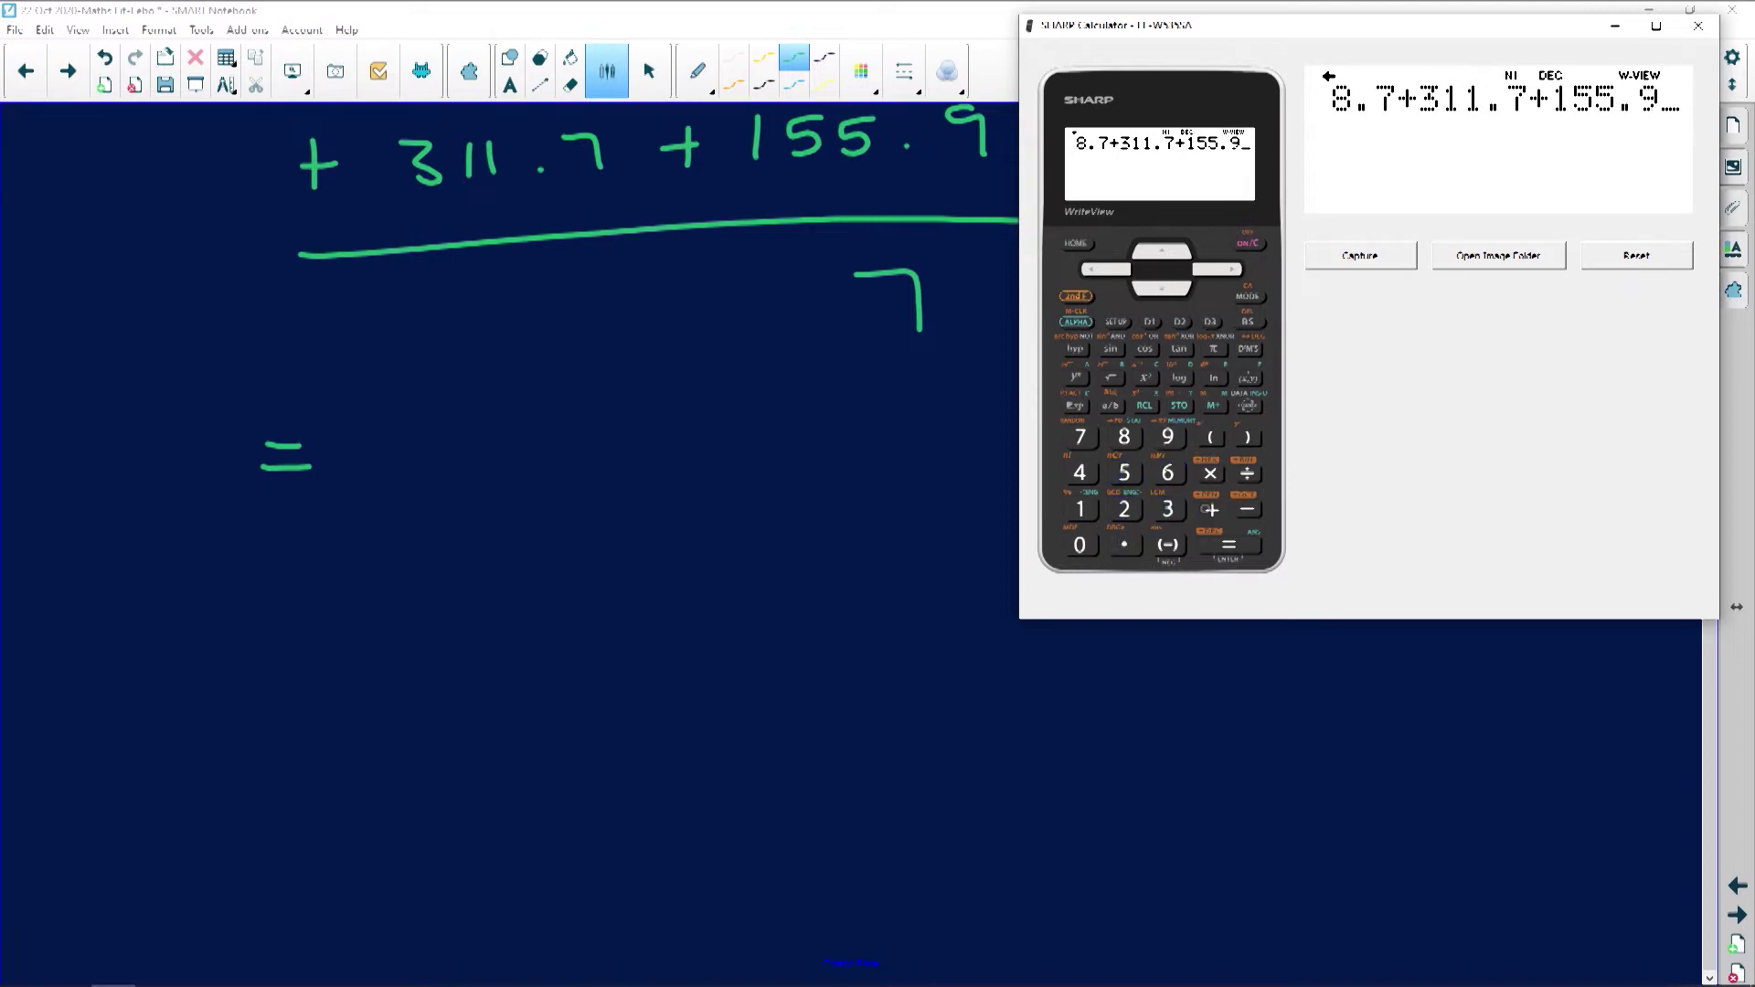
type("+")
type("25")
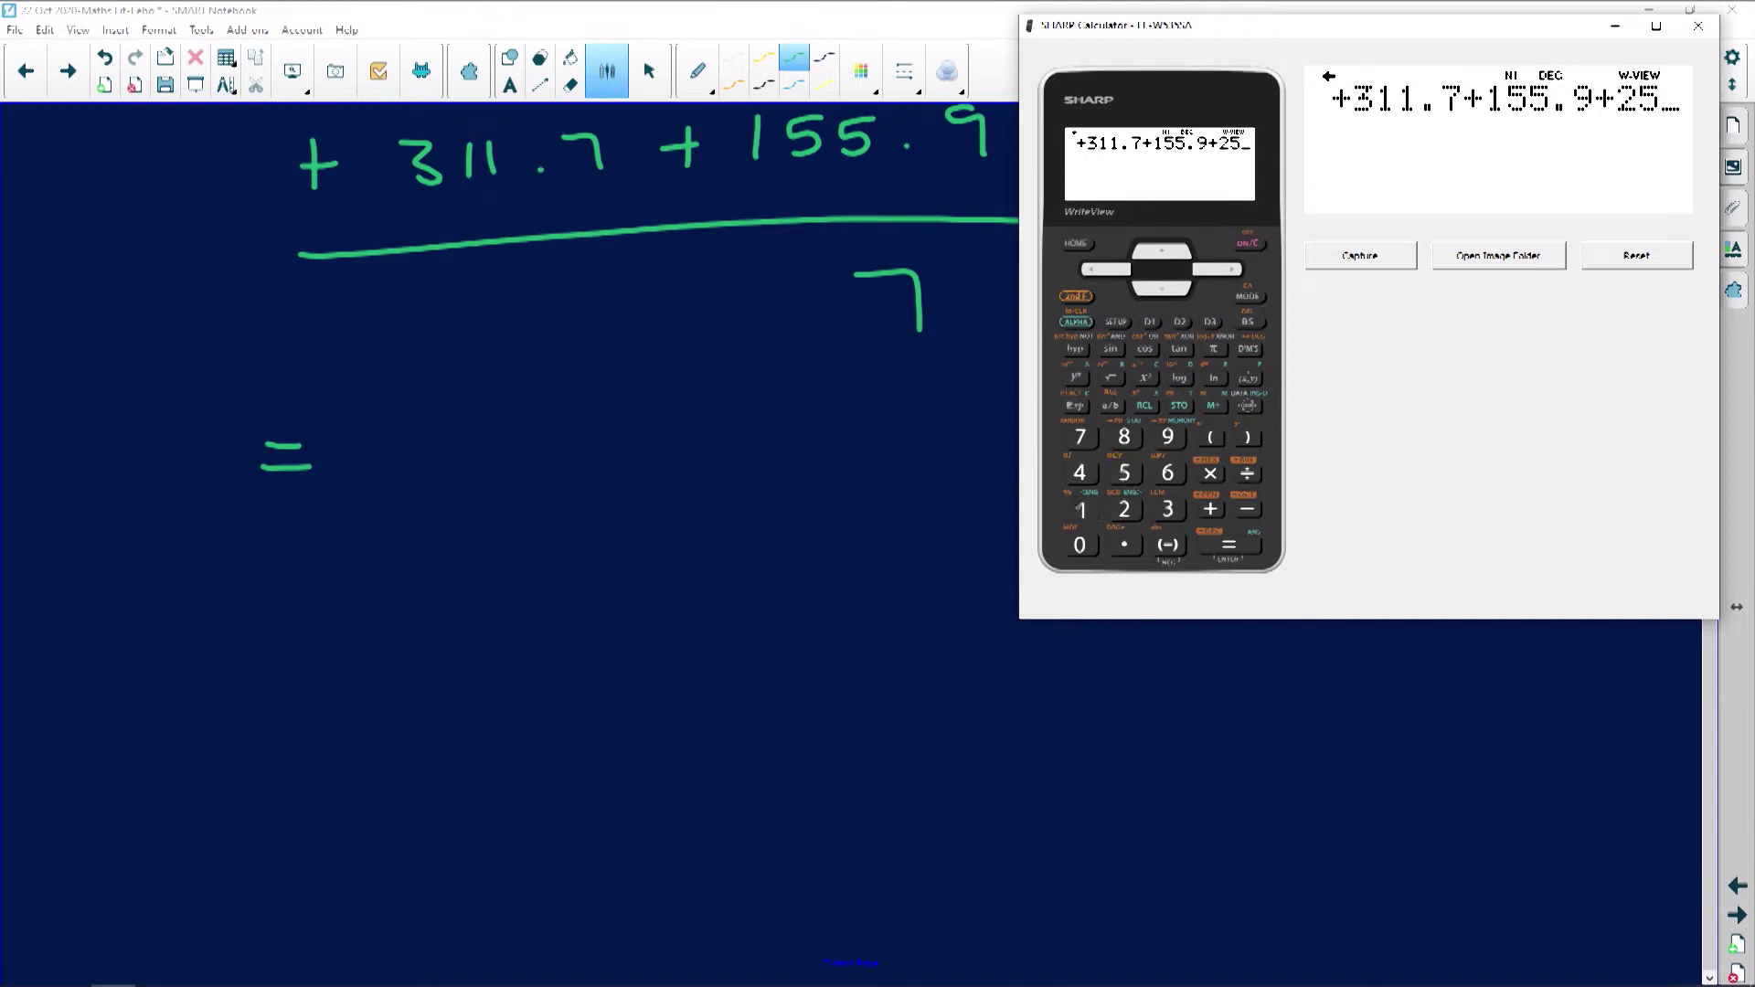
type("1.4")
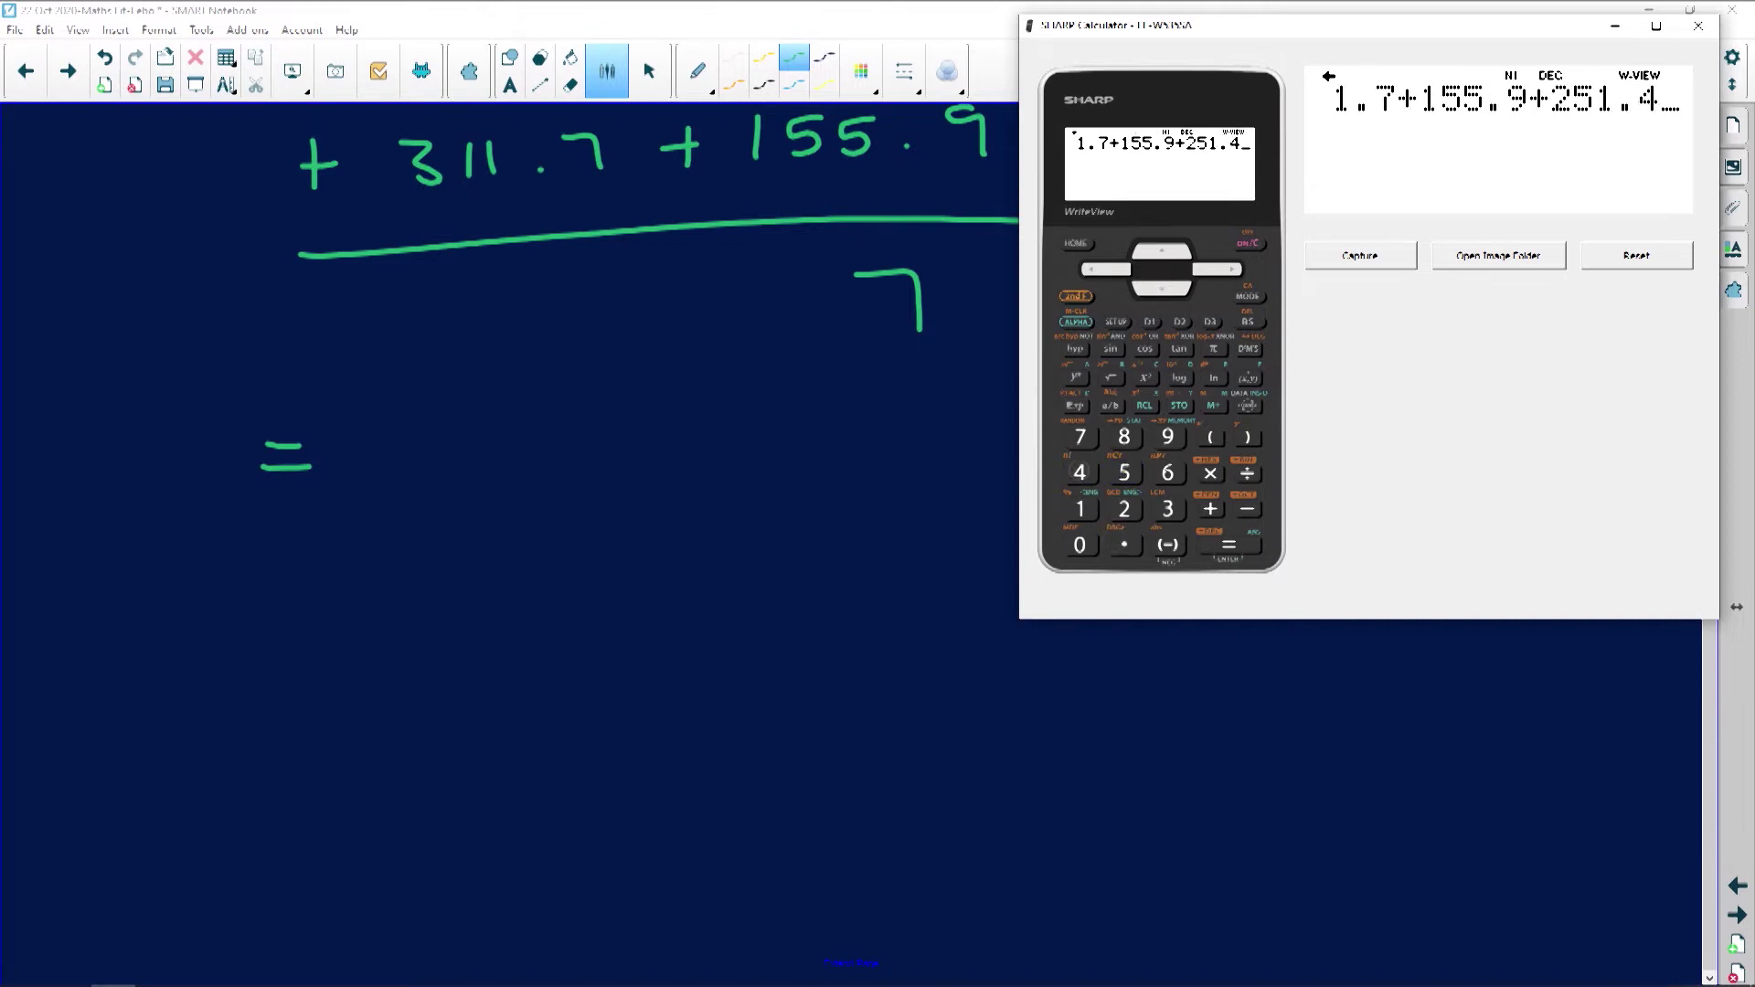
key("Return")
- Divide the total by 7 to get 360.8642857, then begin writing 360 on the board
type("/")
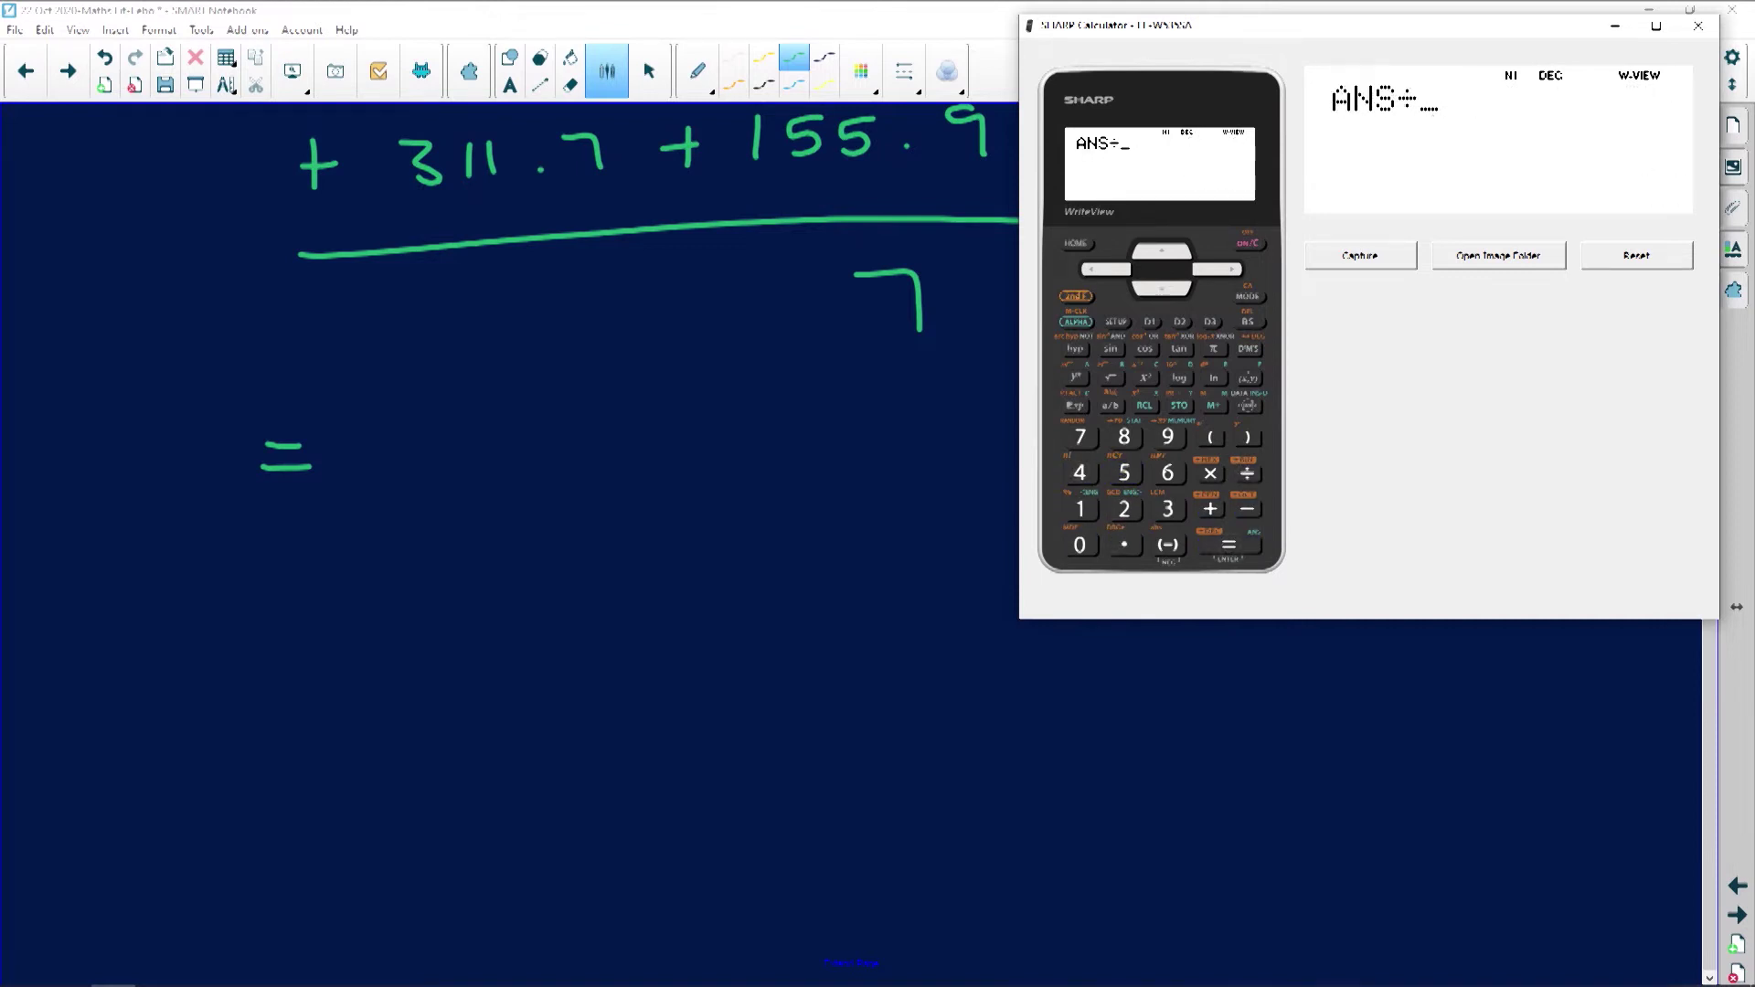
type("7")
key("Return")
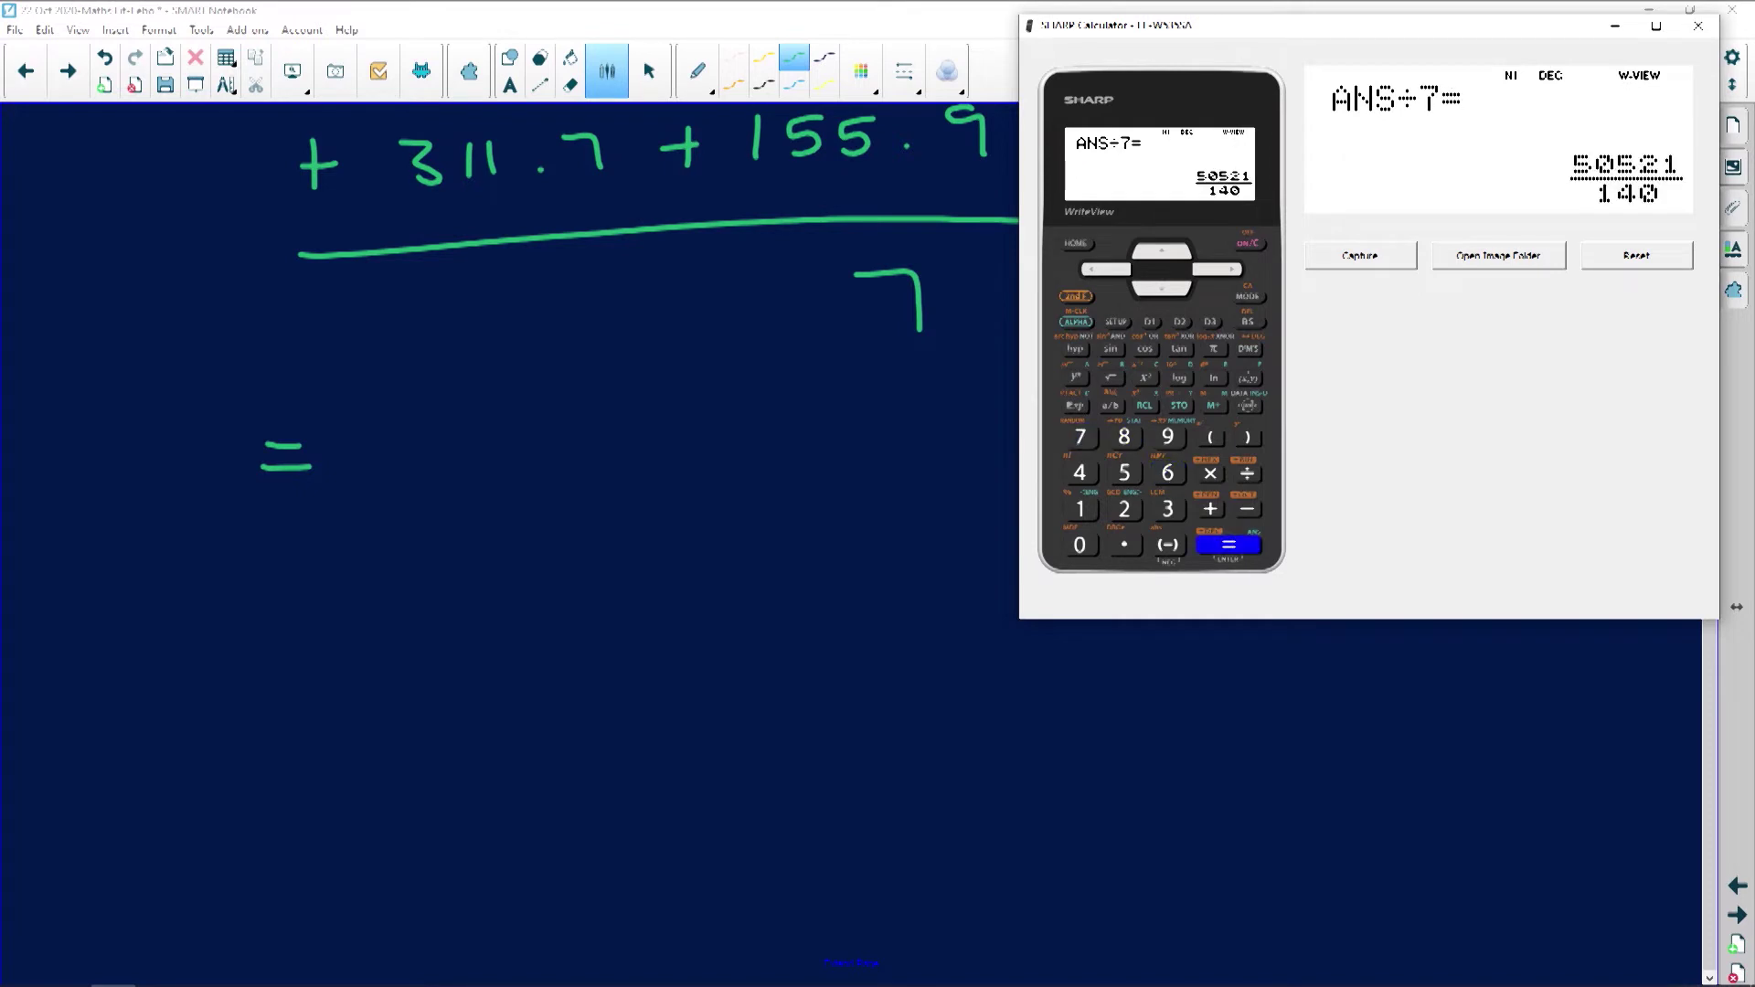
type("c(")
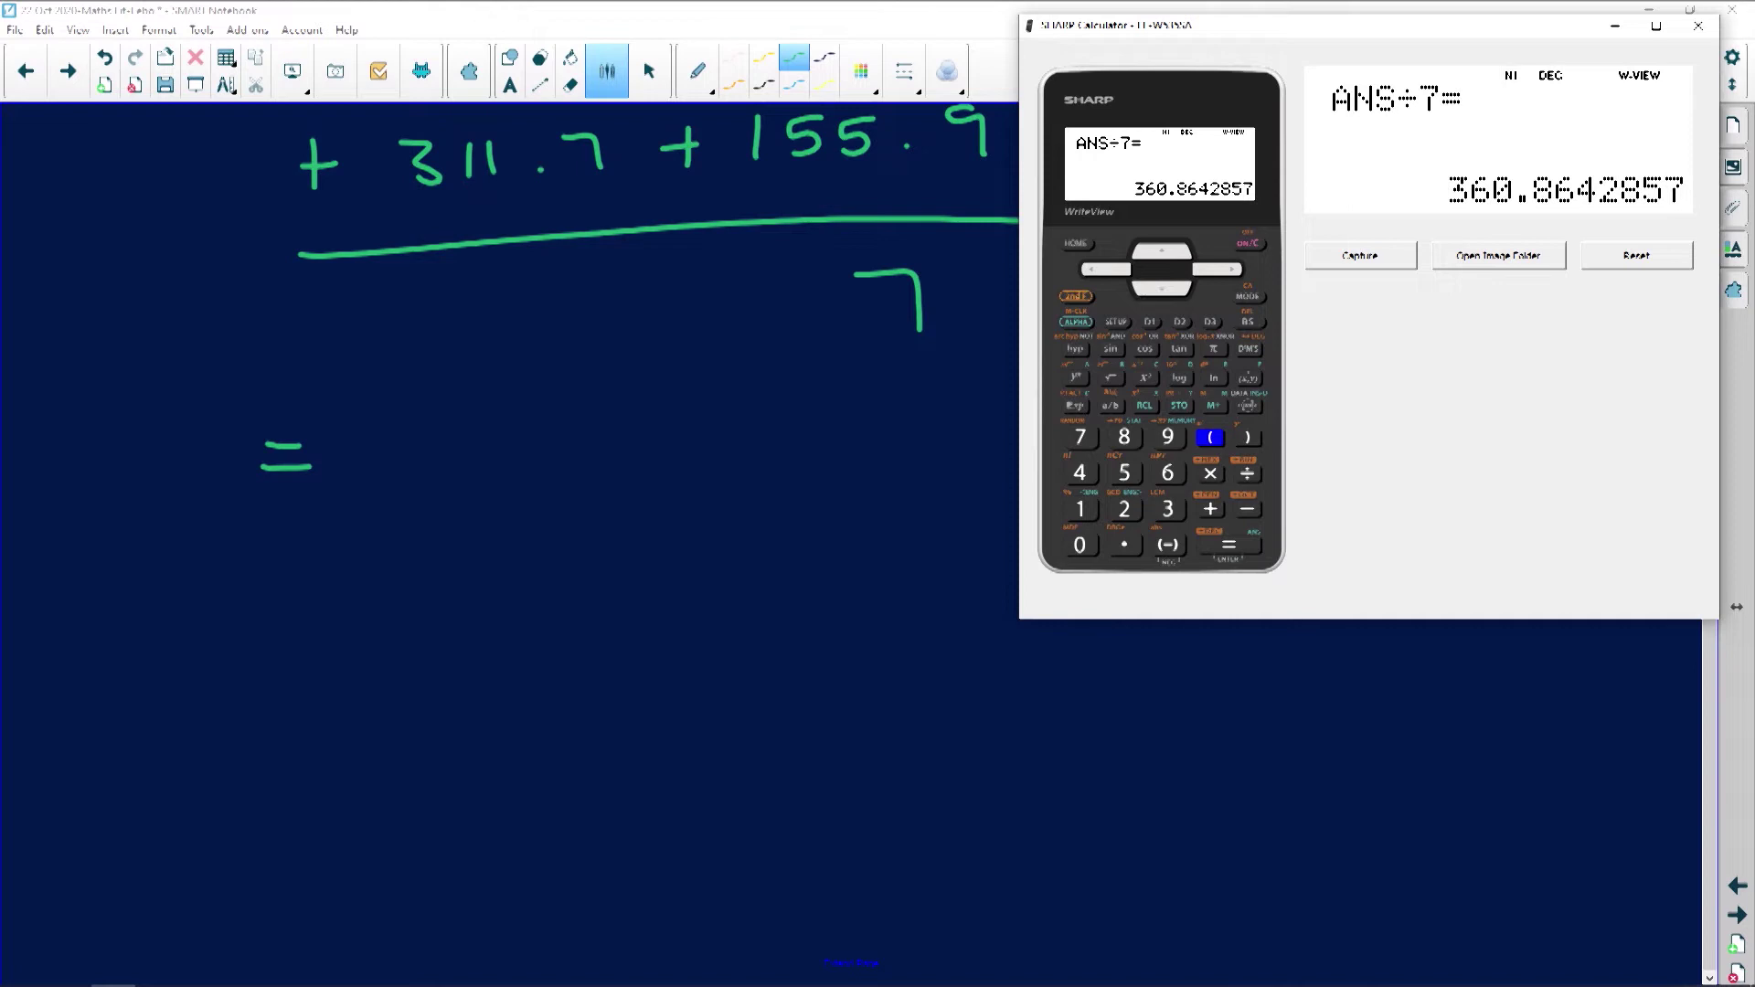
left_click(1615, 25)
mouse_move(411, 414)
left_mouse_down()
mouse_move(434, 446)
mouse_move(414, 483)
left_mouse_up()
- Finish writing 360.86 and write ≈ 361 beneath it
mouse_move(506, 419)
left_mouse_down()
mouse_move(482, 455)
mouse_move(554, 430)
left_mouse_up()
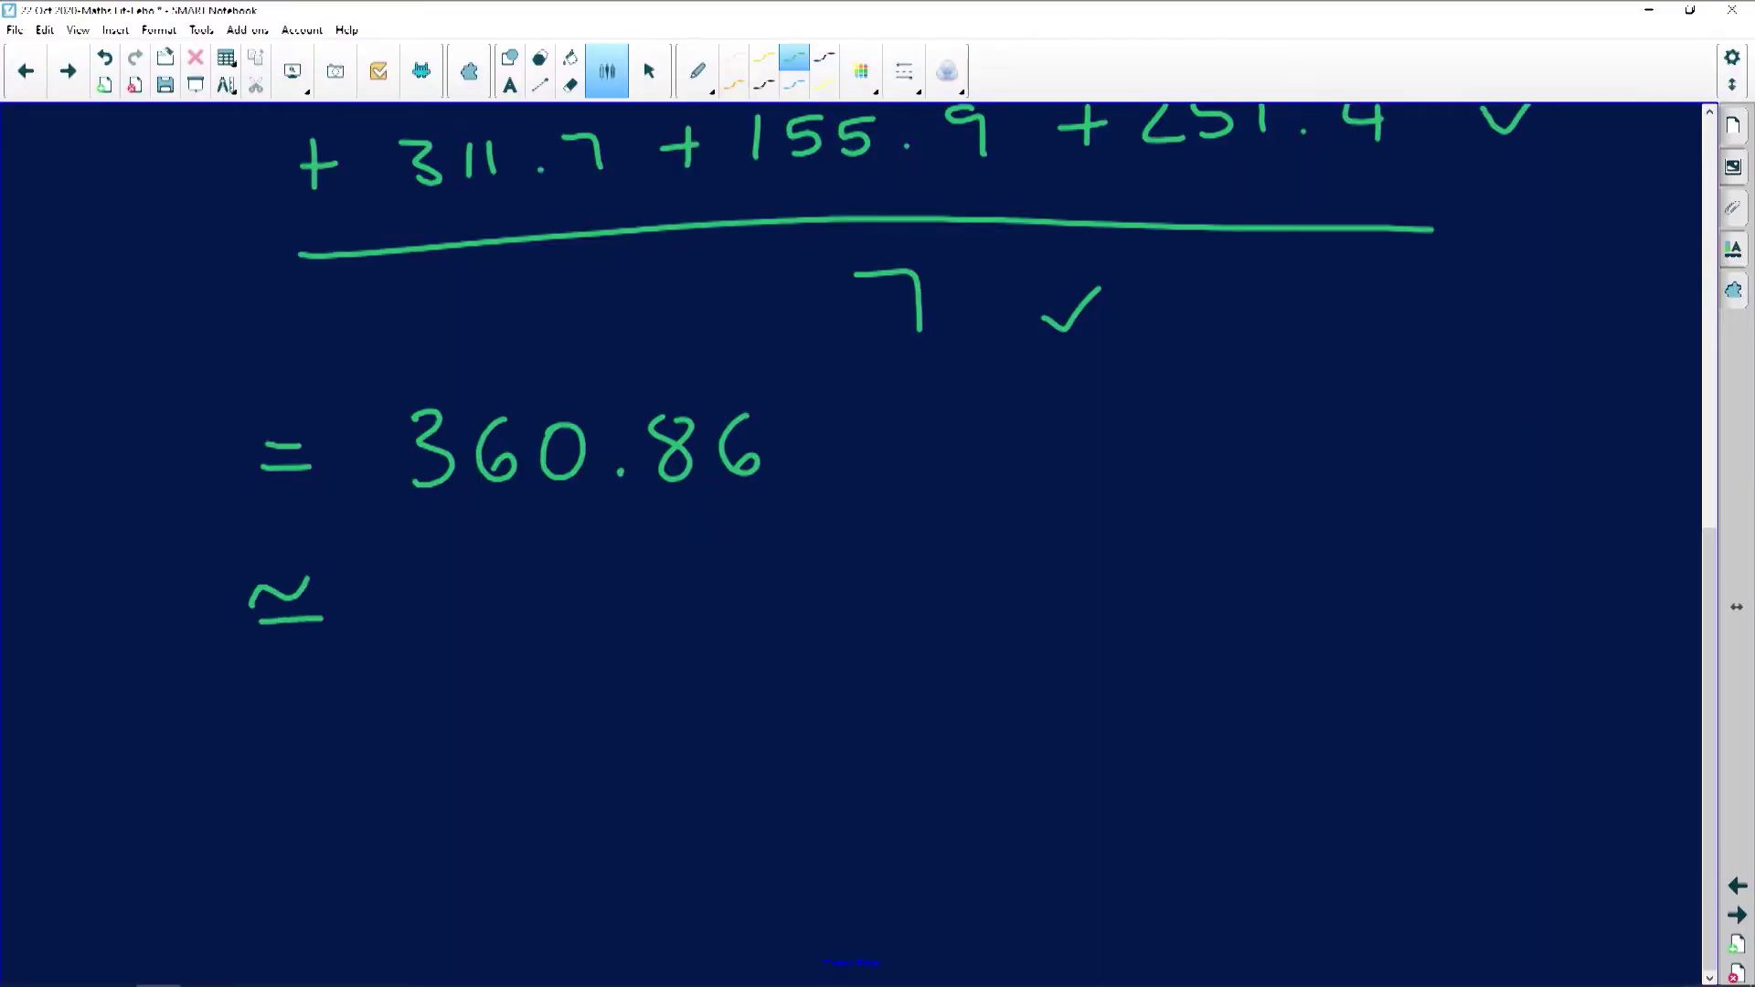
mouse_move(408, 567)
left_mouse_down()
mouse_move(441, 570)
mouse_move(411, 633)
left_mouse_up()
mouse_move(517, 564)
left_mouse_down()
mouse_move(485, 622)
mouse_move(495, 601)
left_mouse_up()
left_click_drag(566, 553, 568, 623)
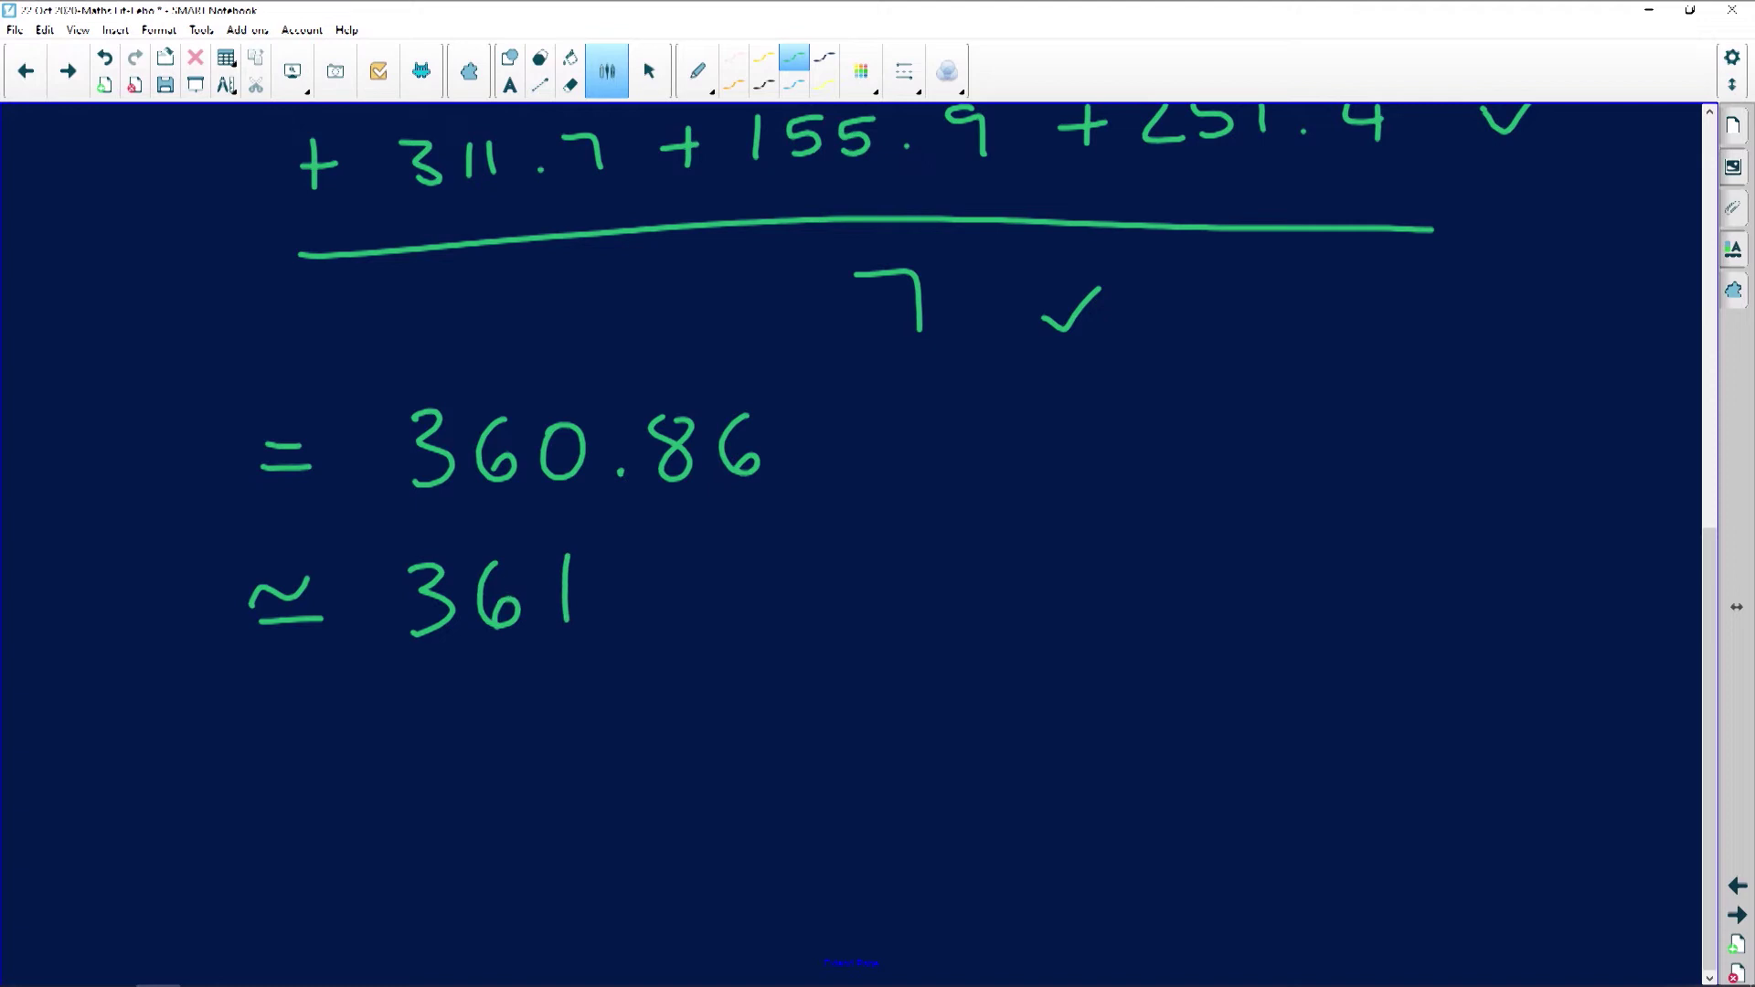
- Add 'units' after 361 and label the next part 2)
mouse_move(665, 576)
left_mouse_down()
mouse_move(704, 619)
mouse_move(788, 610)
left_mouse_up()
left_click_drag(813, 538, 834, 604)
mouse_move(803, 569)
left_mouse_down()
mouse_move(834, 567)
mouse_move(852, 615)
left_mouse_up()
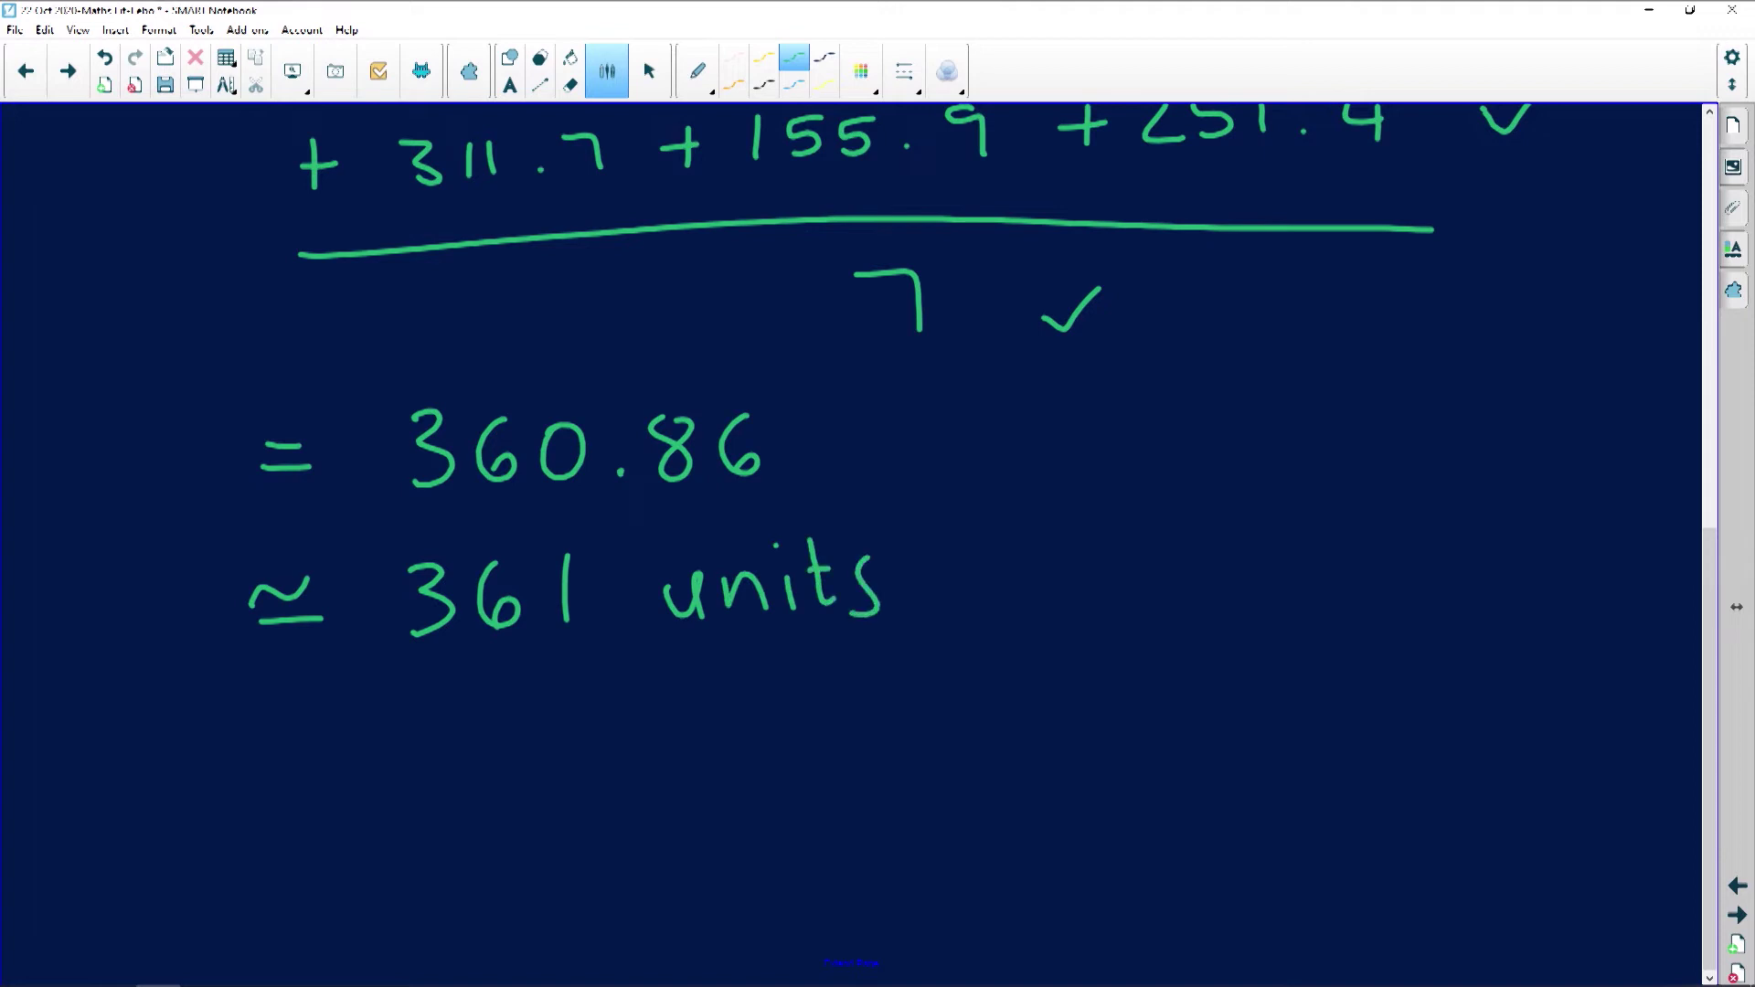
left_click_drag(142, 761, 179, 795)
left_click_drag(170, 722, 179, 812)
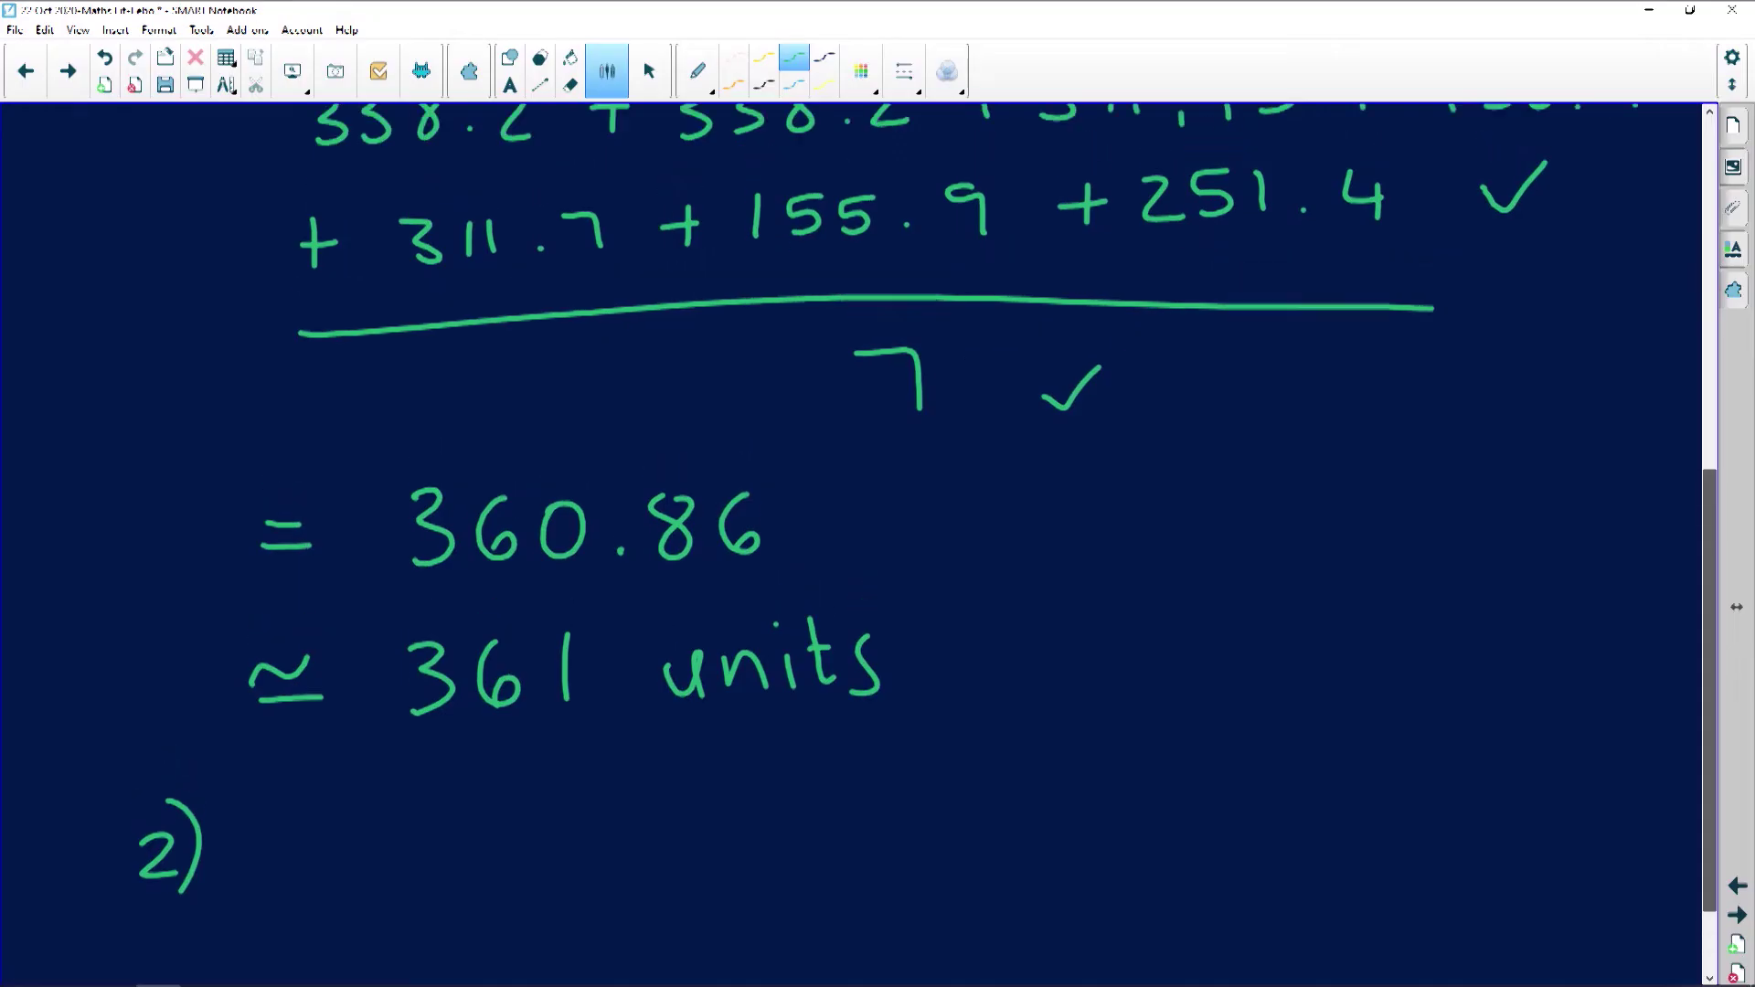
- Circle the July 1200 and October 250 amounts in the table photo, then return to the working
scroll(855, 544, "up", 10)
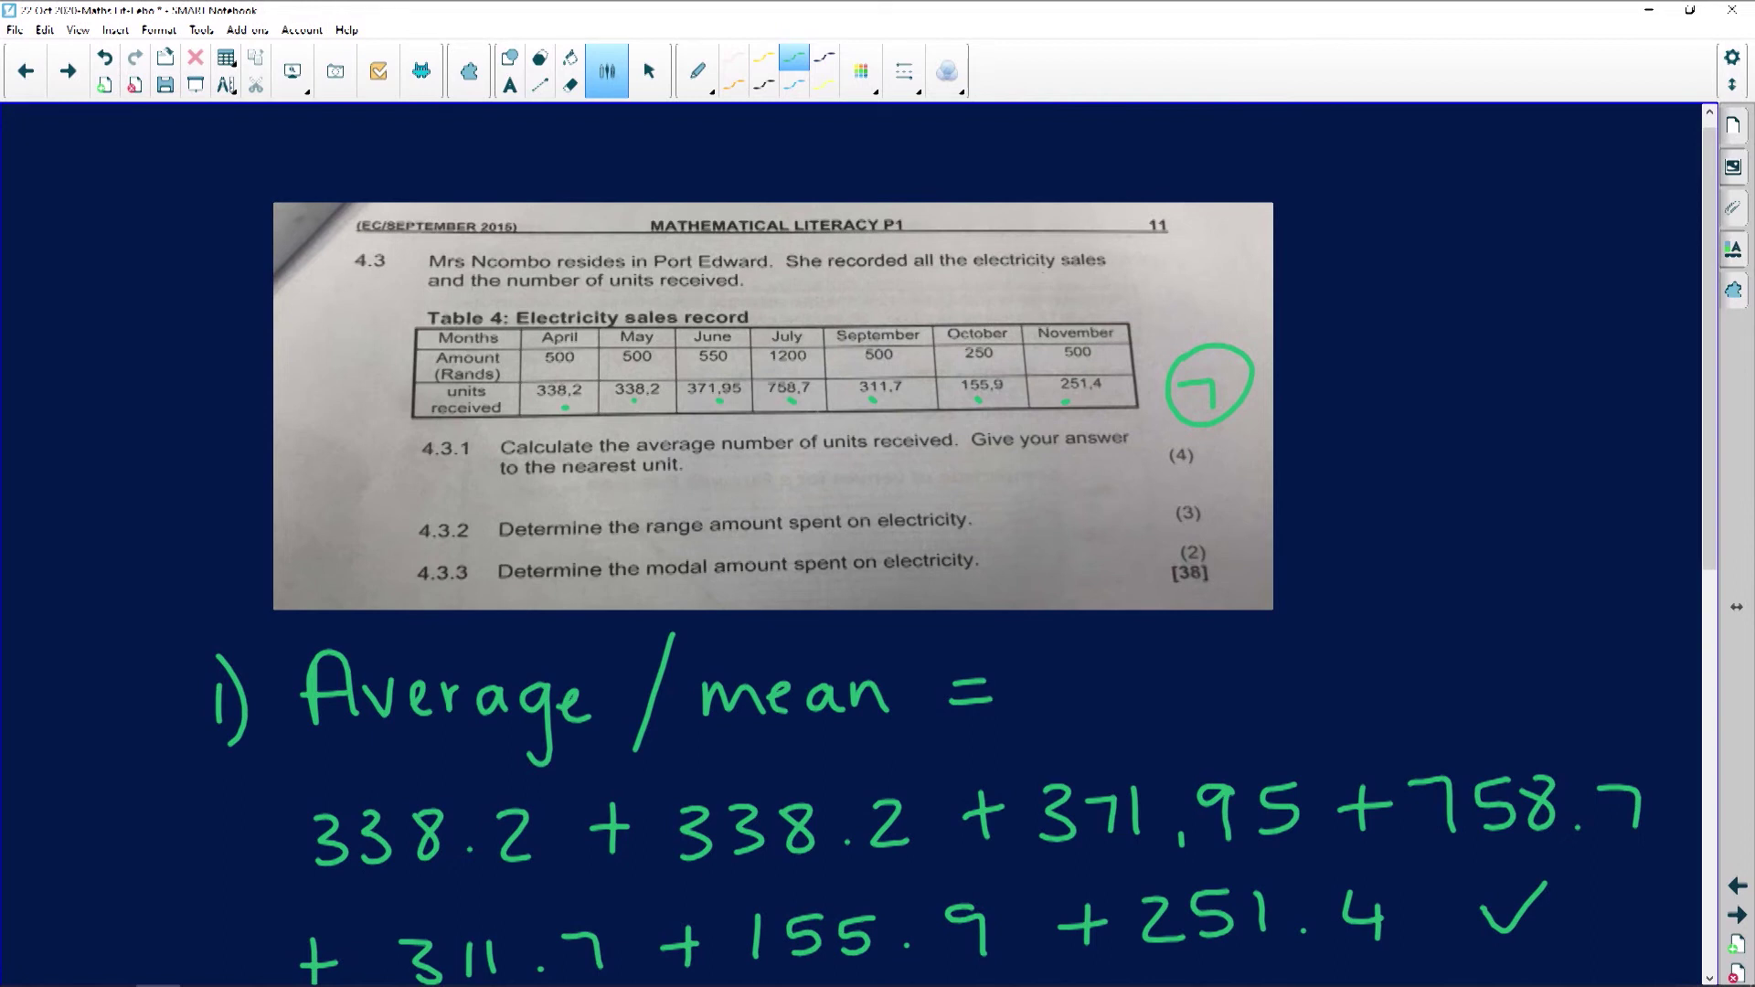
mouse_move(792, 335)
left_mouse_down()
mouse_move(755, 348)
mouse_move(779, 365)
mouse_move(810, 335)
left_mouse_up()
mouse_move(994, 322)
left_mouse_down()
mouse_move(954, 337)
mouse_move(1014, 330)
mouse_move(986, 318)
left_mouse_up()
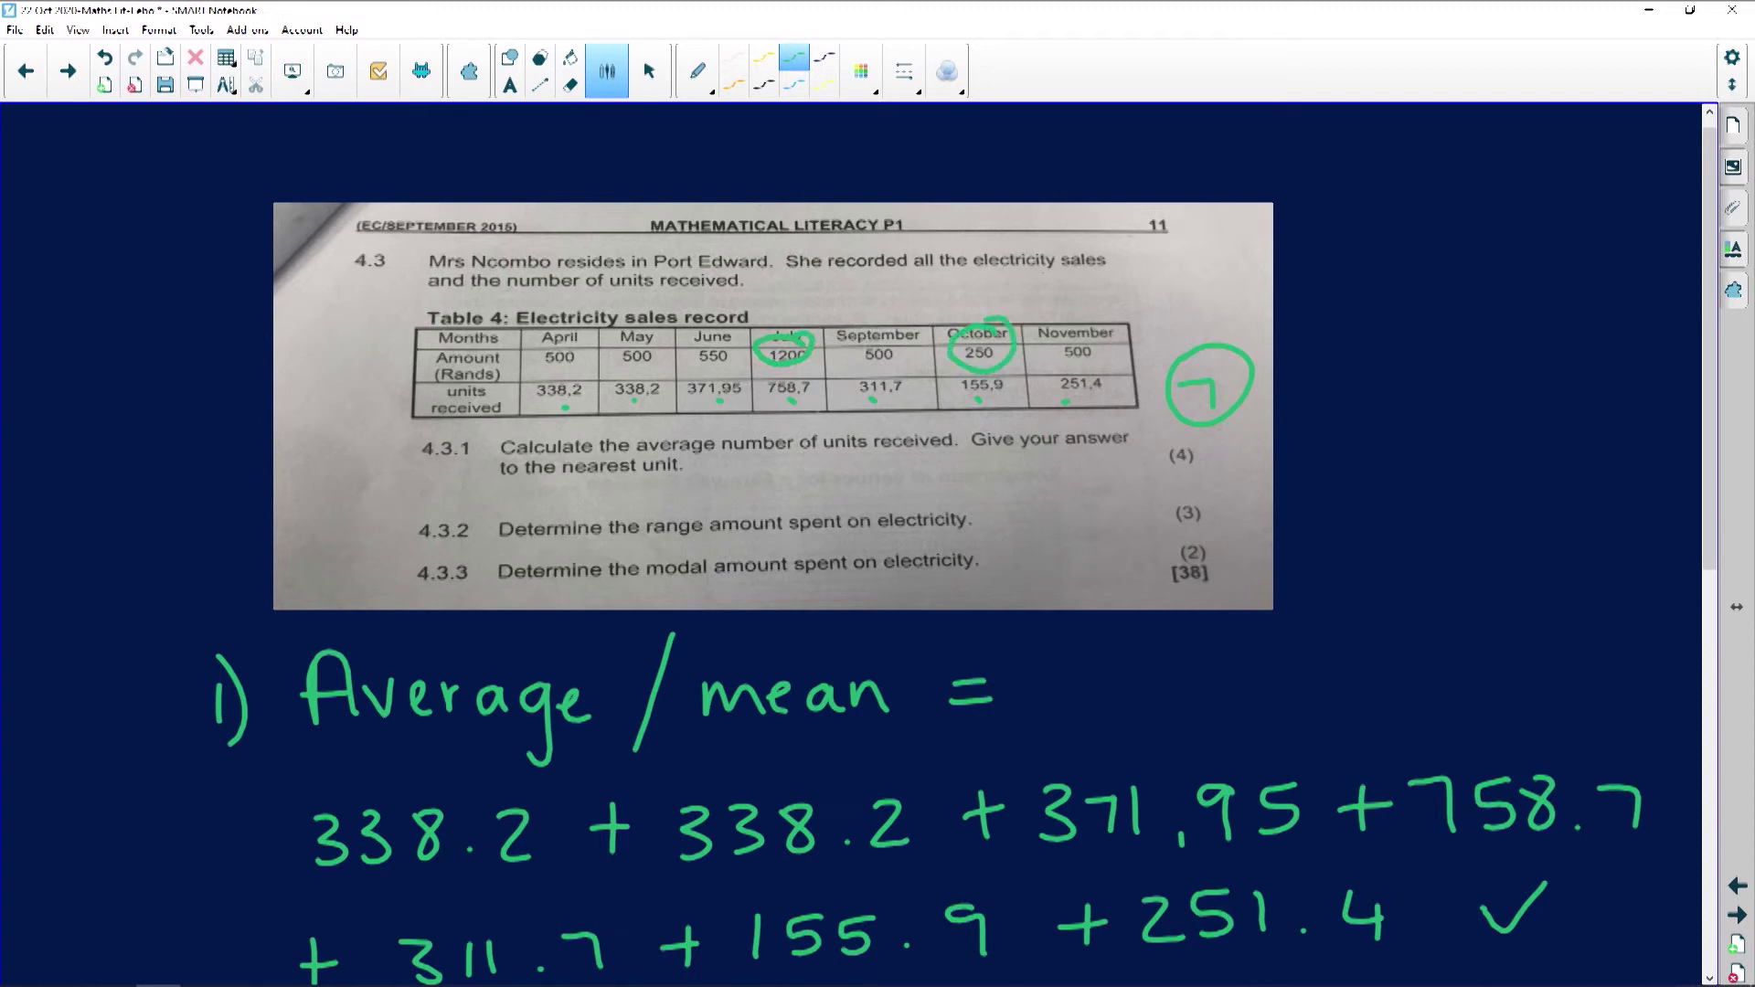
scroll(965, 548, "down", 5)
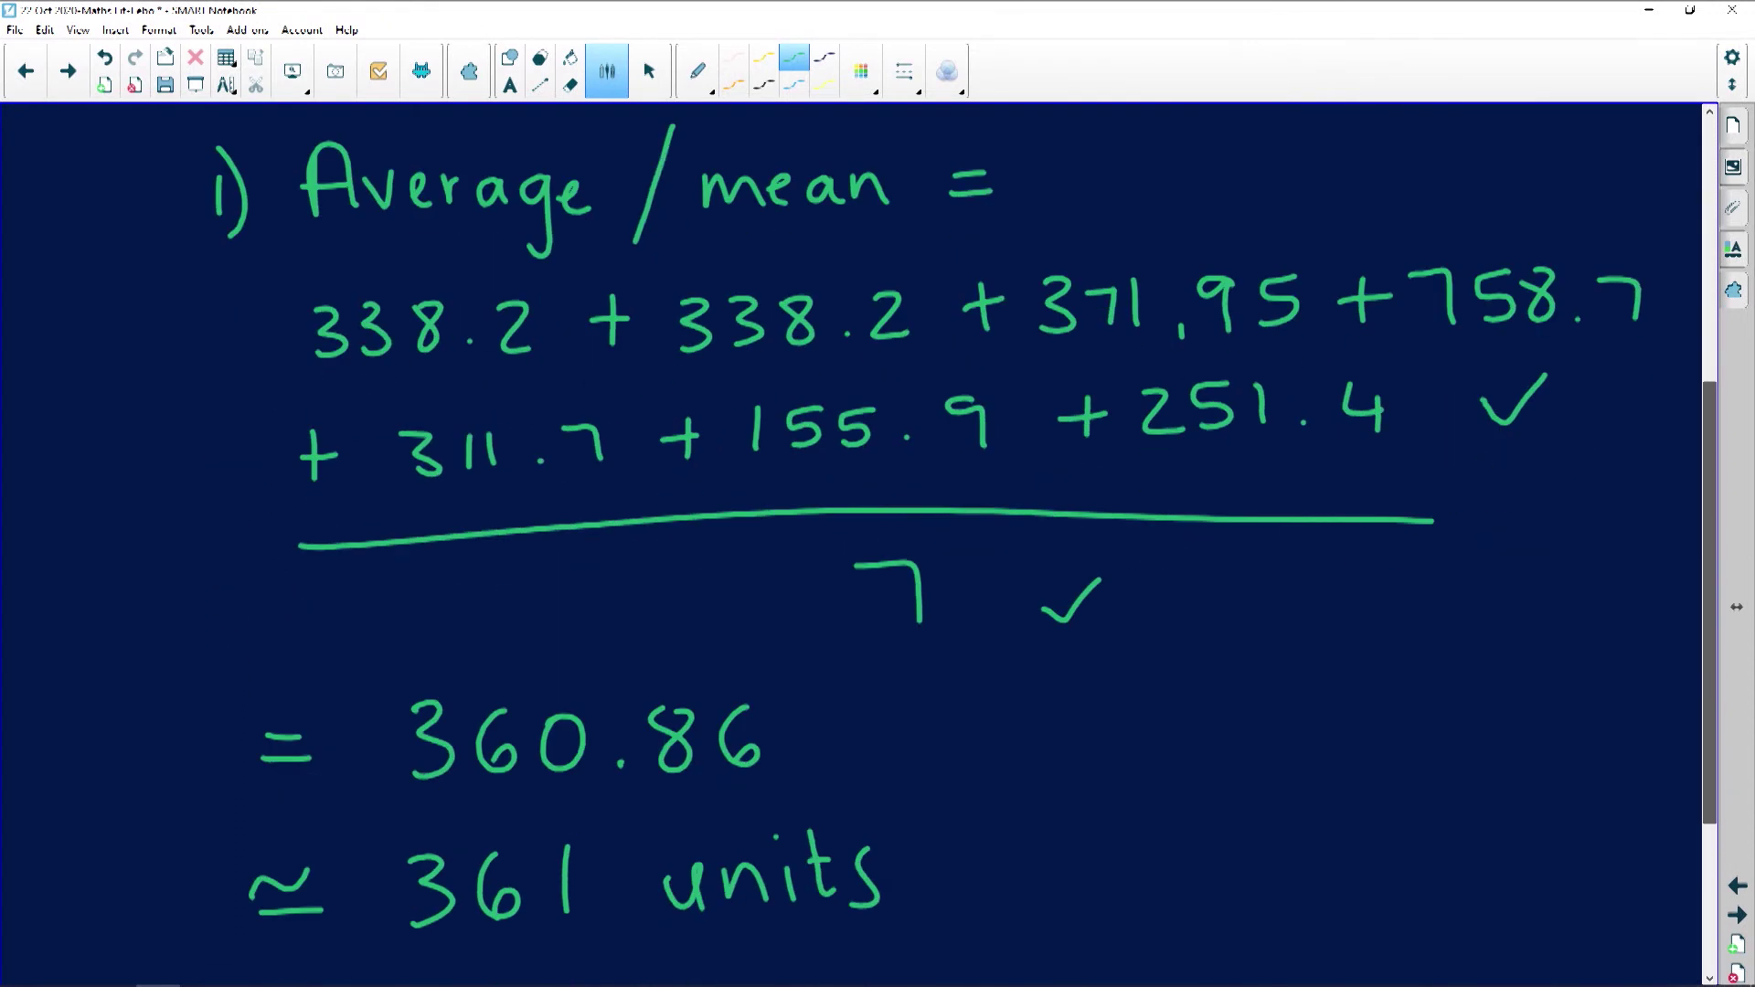
scroll(859, 540, "down", 3)
- Erase the stray stroke after 2) and go back to the green pen
left_click_drag(349, 711, 347, 783)
left_click_drag(389, 726, 405, 722)
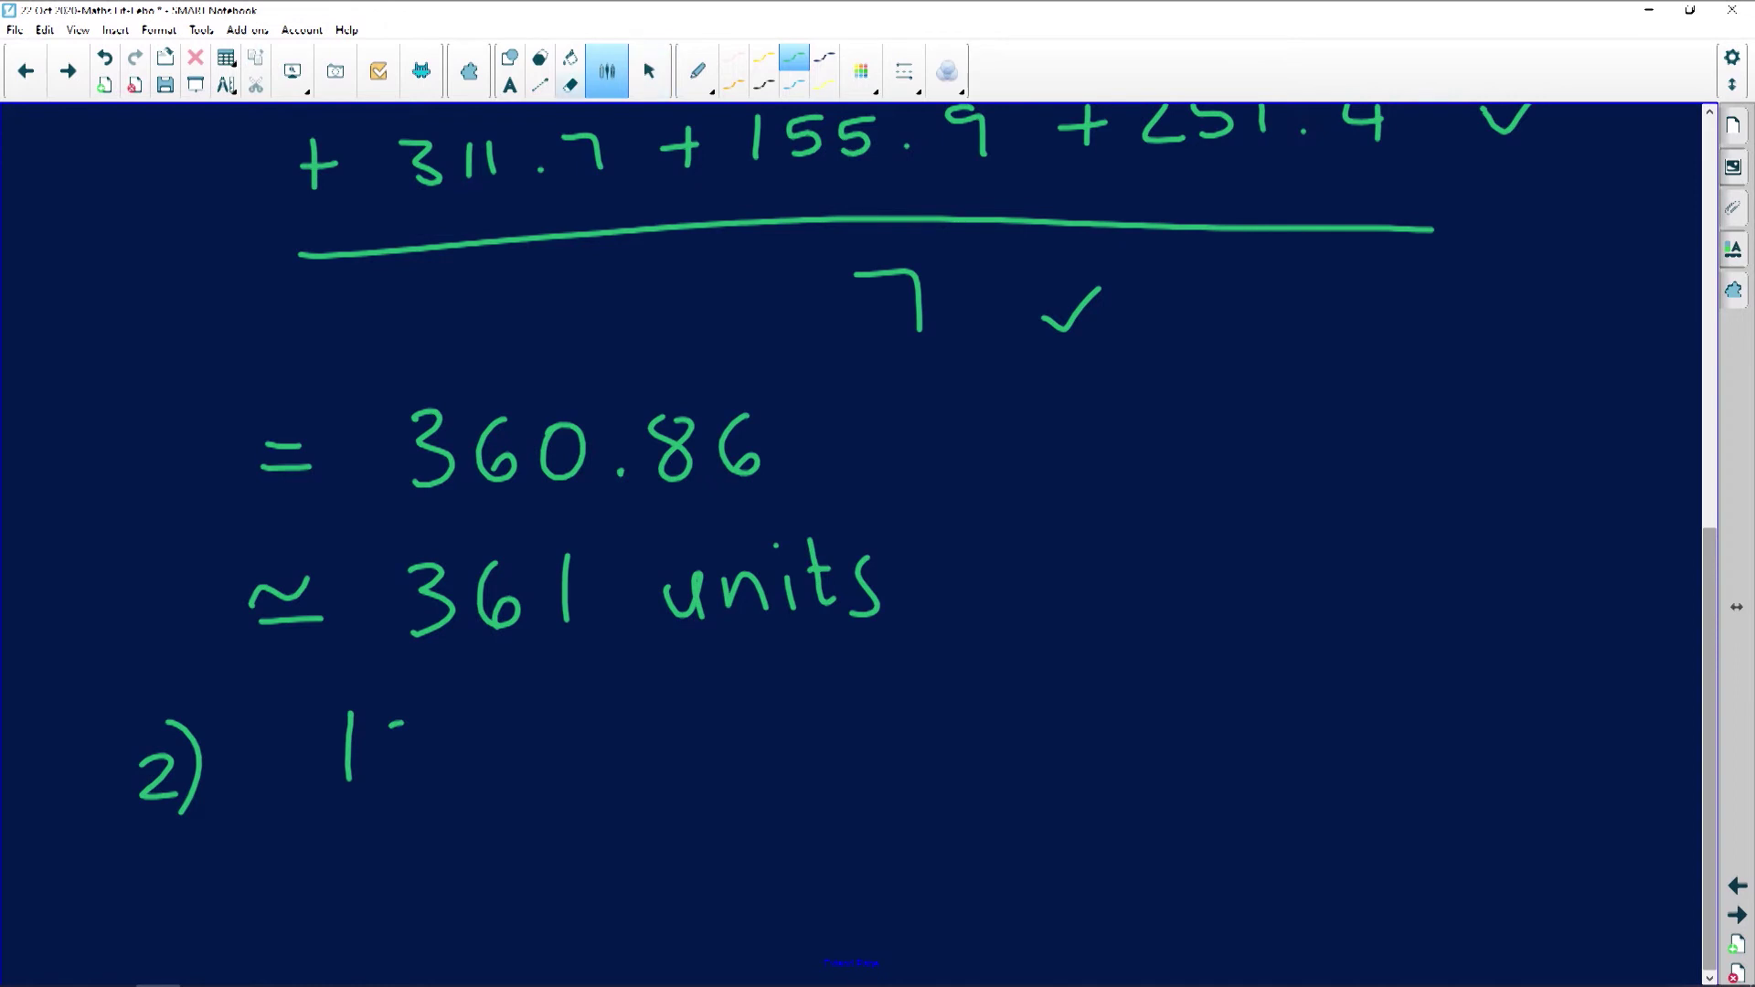
left_click(571, 85)
mouse_move(345, 773)
left_mouse_down()
mouse_move(375, 692)
mouse_move(411, 729)
mouse_move(382, 819)
left_mouse_up()
left_click(607, 70)
- Write 'Range = max − min' after 2)
mouse_move(382, 732)
left_mouse_down()
mouse_move(441, 813)
mouse_move(504, 803)
left_mouse_up()
mouse_move(528, 754)
left_mouse_down()
mouse_move(530, 791)
mouse_move(567, 797)
left_mouse_up()
mouse_move(596, 768)
left_mouse_down()
mouse_move(576, 773)
mouse_move(606, 768)
mouse_move(580, 852)
mouse_move(760, 760)
left_mouse_up()
left_click_drag(720, 784, 907, 786)
mouse_move(956, 748)
left_mouse_down()
mouse_move(972, 786)
mouse_move(989, 785)
left_mouse_up()
mouse_move(1028, 736)
left_mouse_down()
mouse_move(1015, 759)
mouse_move(1036, 780)
left_mouse_up()
left_click_drag(1083, 765, 1225, 773)
mouse_move(1257, 745)
left_mouse_down()
mouse_move(1260, 773)
mouse_move(1317, 748)
mouse_move(1335, 770)
left_mouse_up()
- Write '= 1200 − 250' on the line below and start another equals sign
scroll(855, 540, "down", 5)
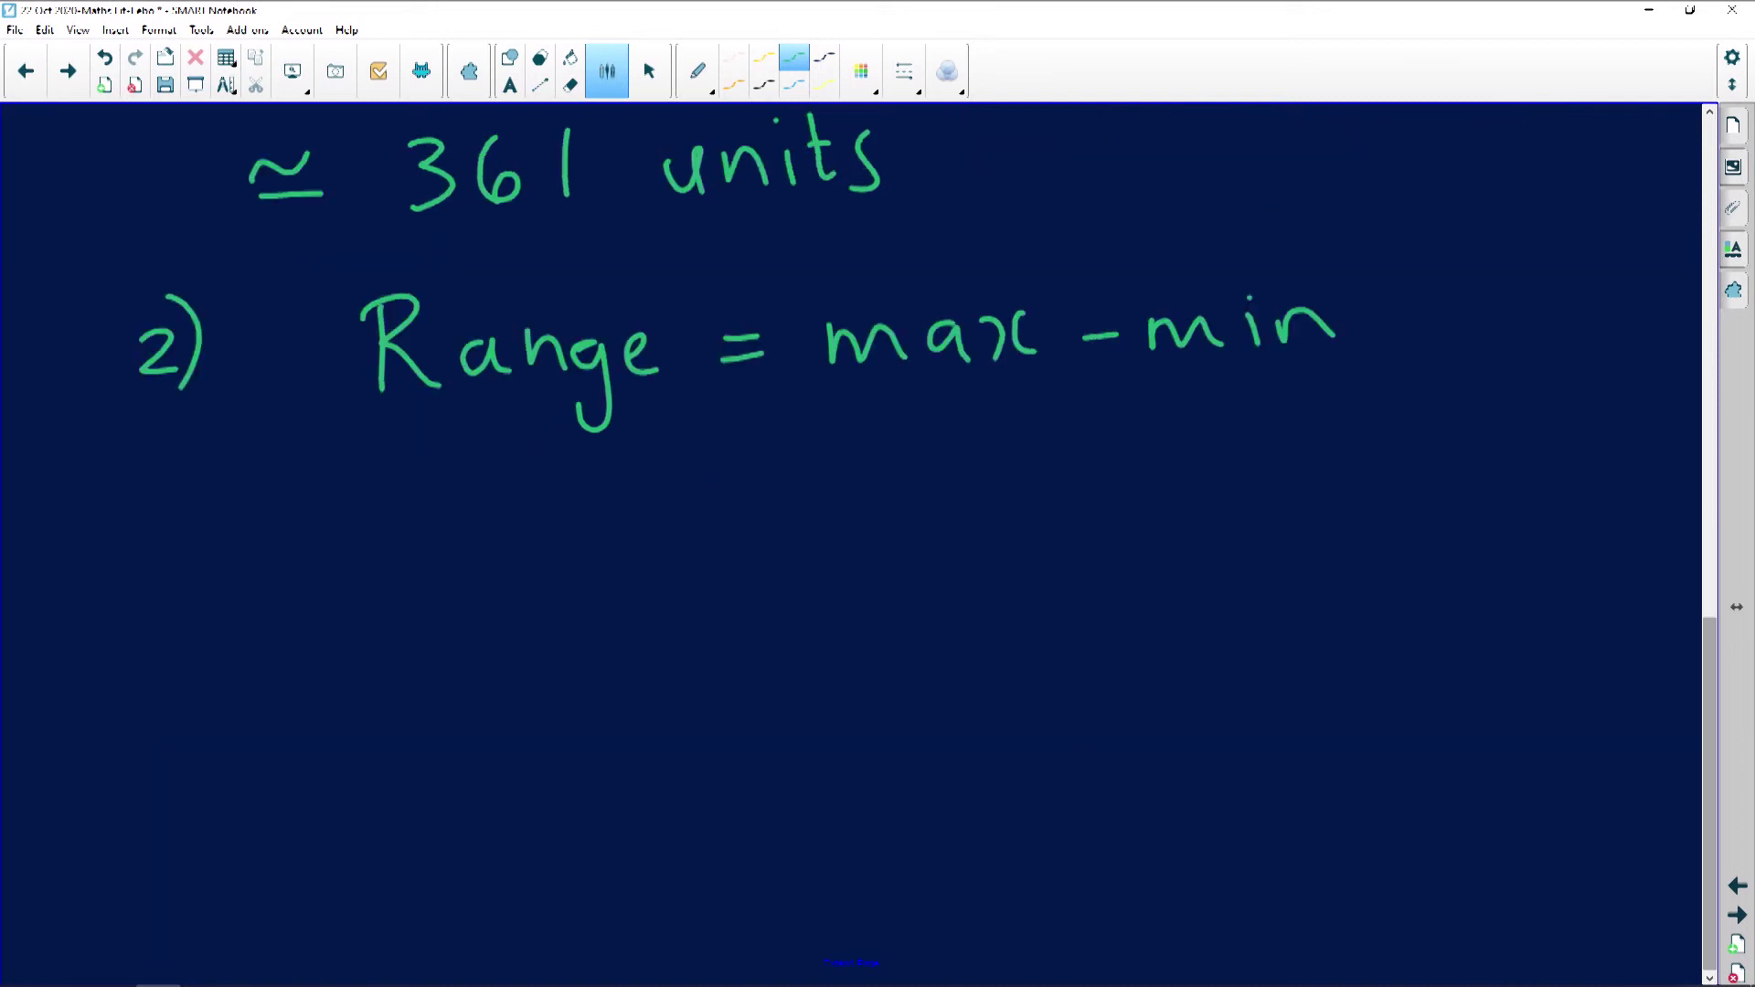
left_click_drag(717, 473, 775, 470)
mouse_move(718, 497)
left_mouse_down()
mouse_move(931, 499)
mouse_move(968, 462)
mouse_move(1042, 448)
mouse_move(1209, 489)
mouse_move(1242, 471)
mouse_move(1236, 493)
left_mouse_up()
mouse_move(1298, 447)
left_mouse_down()
mouse_move(1287, 469)
mouse_move(1302, 447)
left_mouse_up()
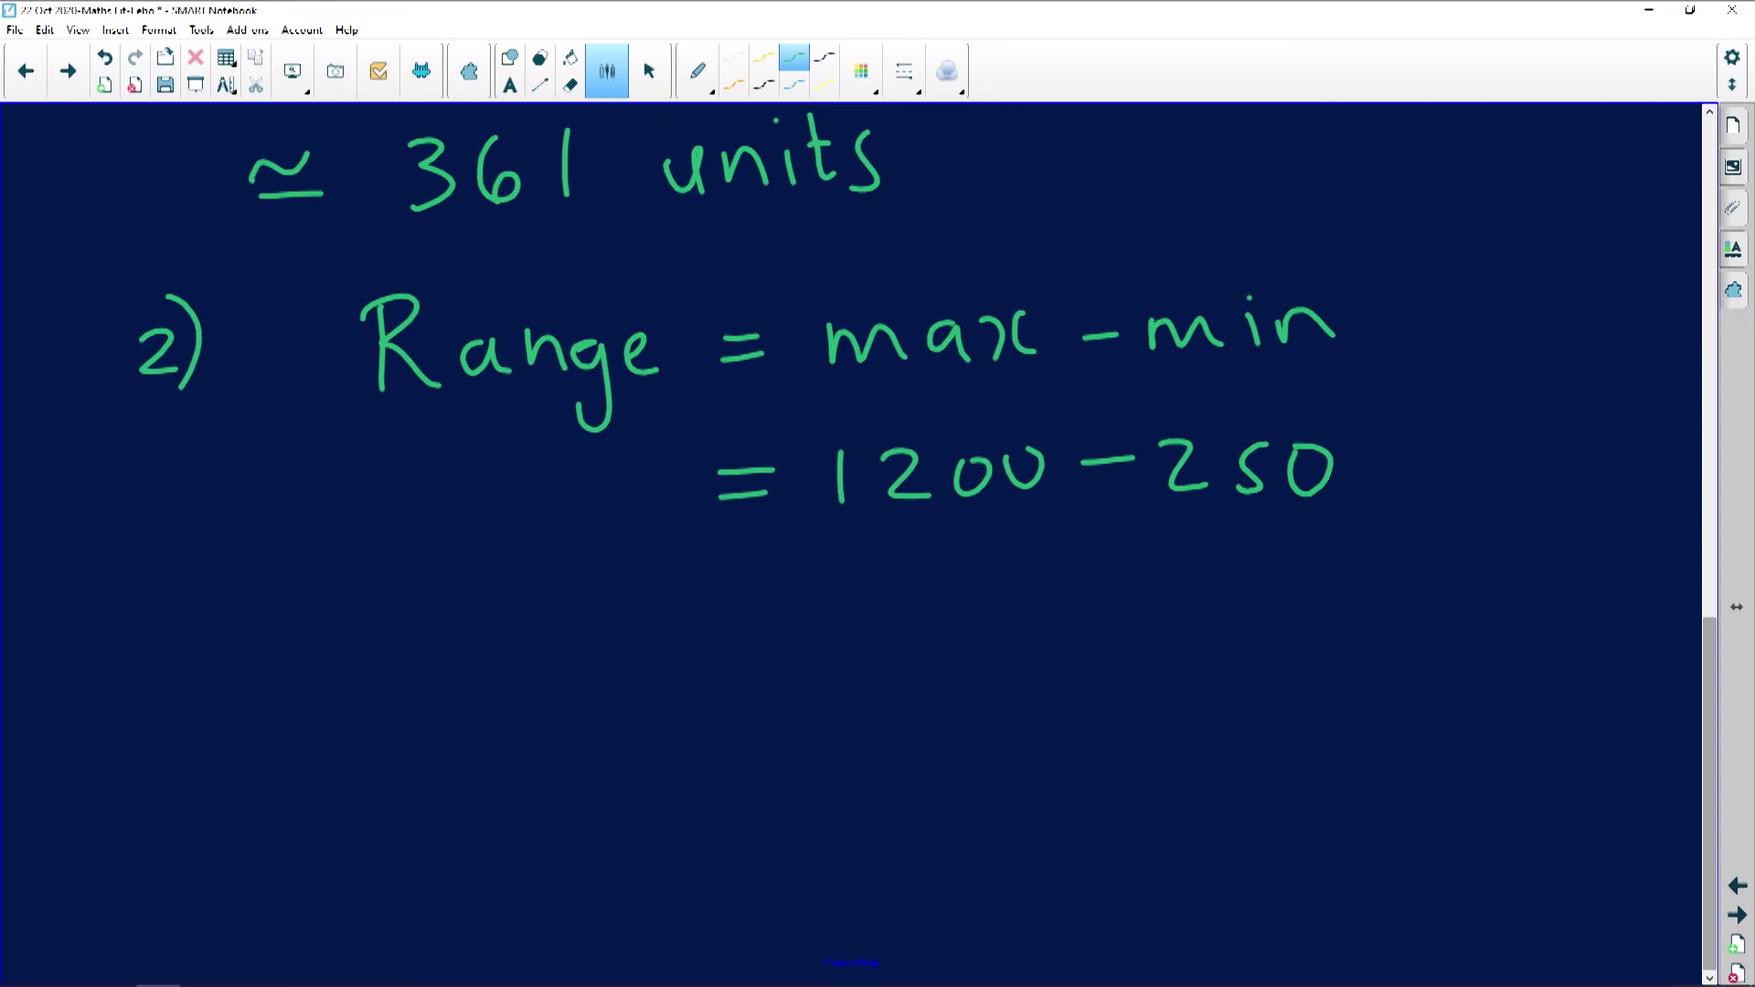
mouse_move(709, 592)
left_mouse_down()
mouse_move(773, 589)
mouse_move(771, 620)
left_mouse_up()
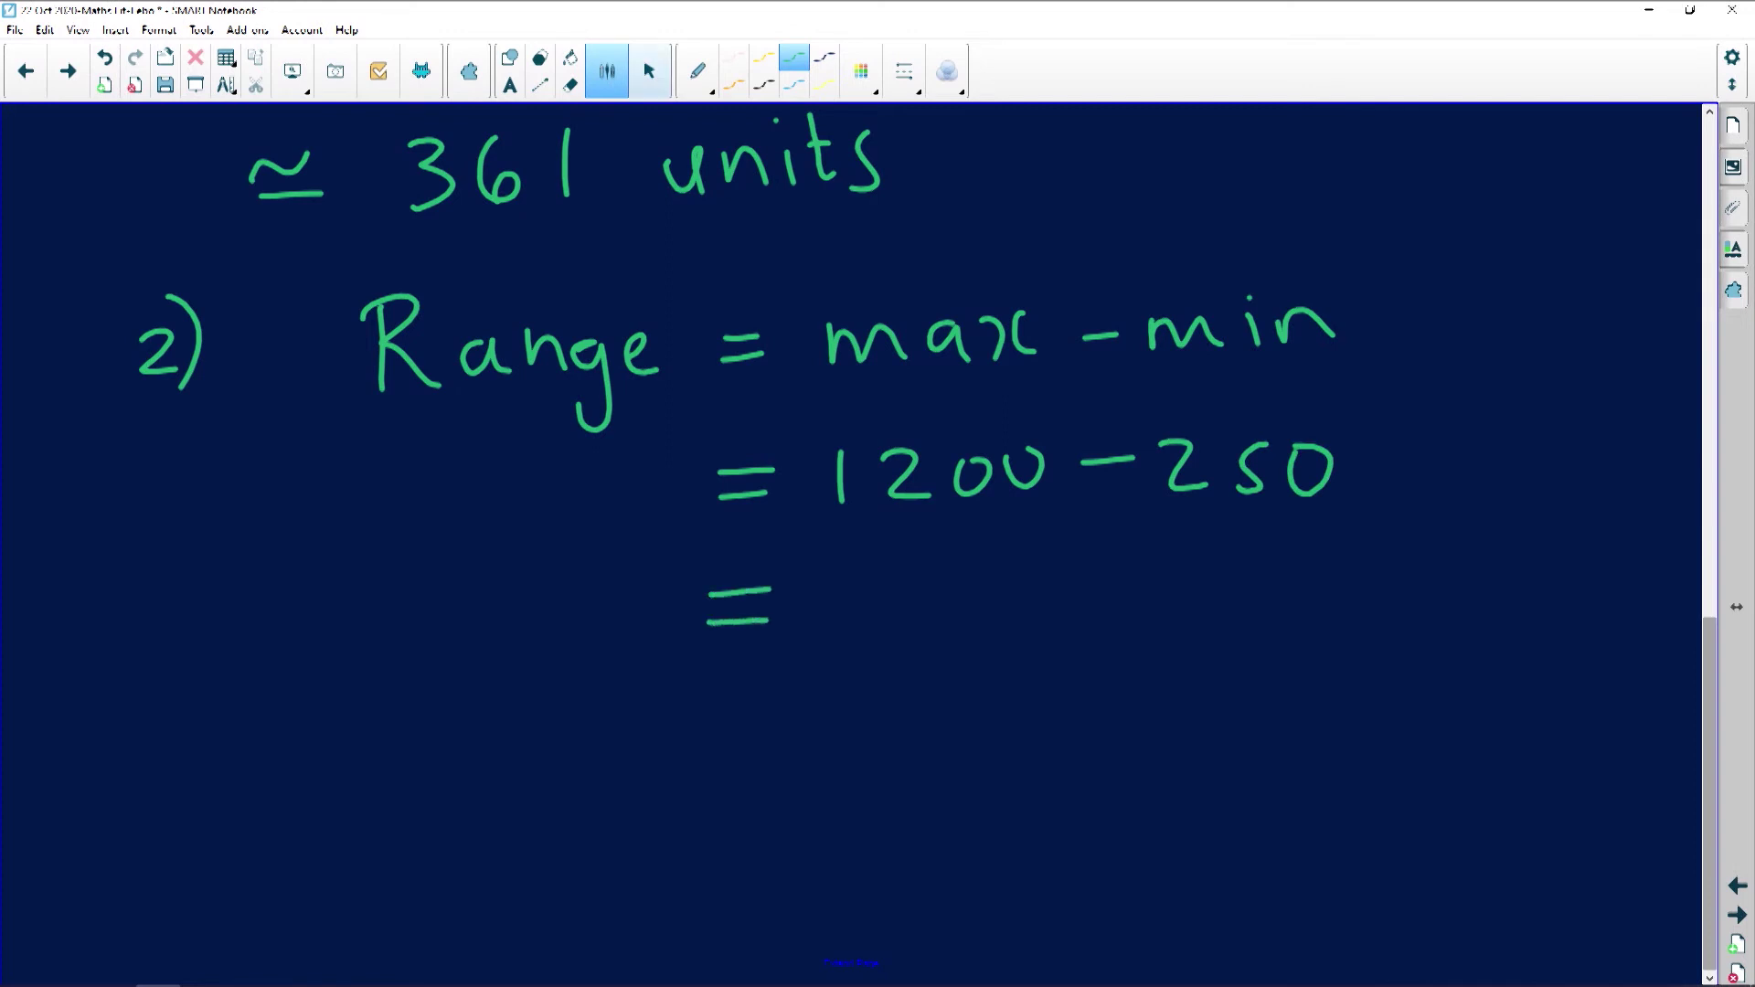
- Compute 1200 − 250 = 950 on the calculator, then begin writing R95 after the equals
left_click(113, 968)
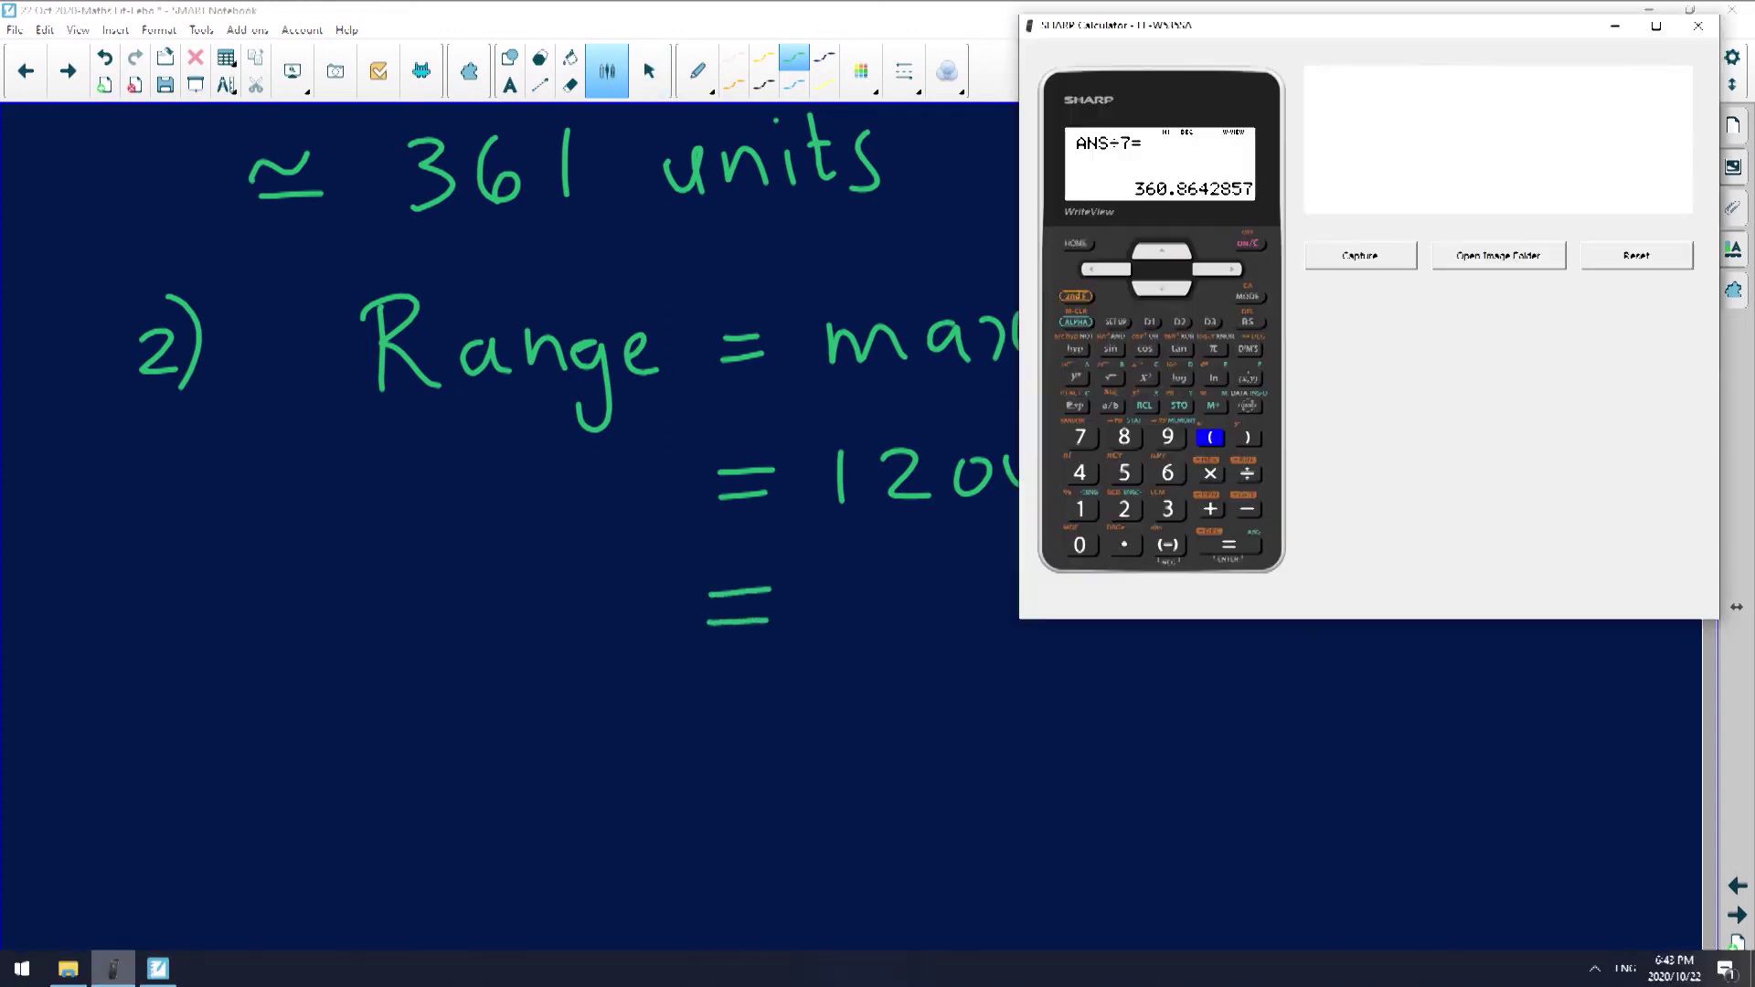
left_click(1248, 243)
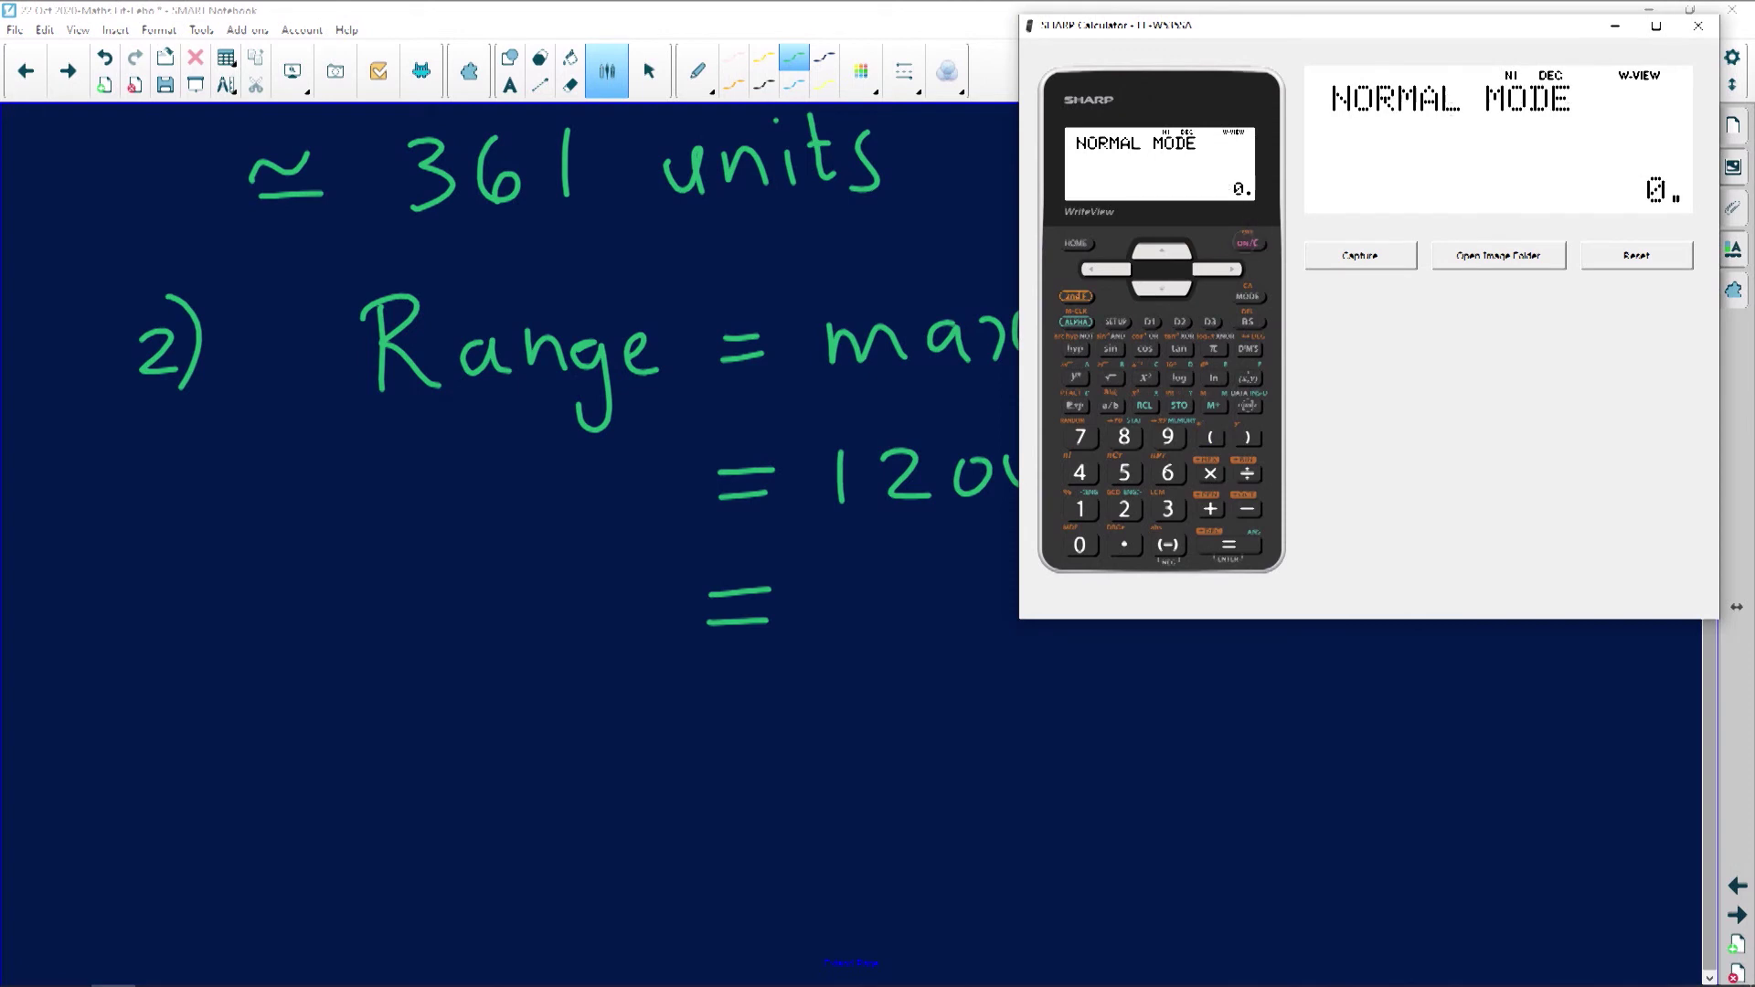
left_click(1080, 510)
left_click(1124, 509)
left_click(1080, 546)
left_click(1080, 546)
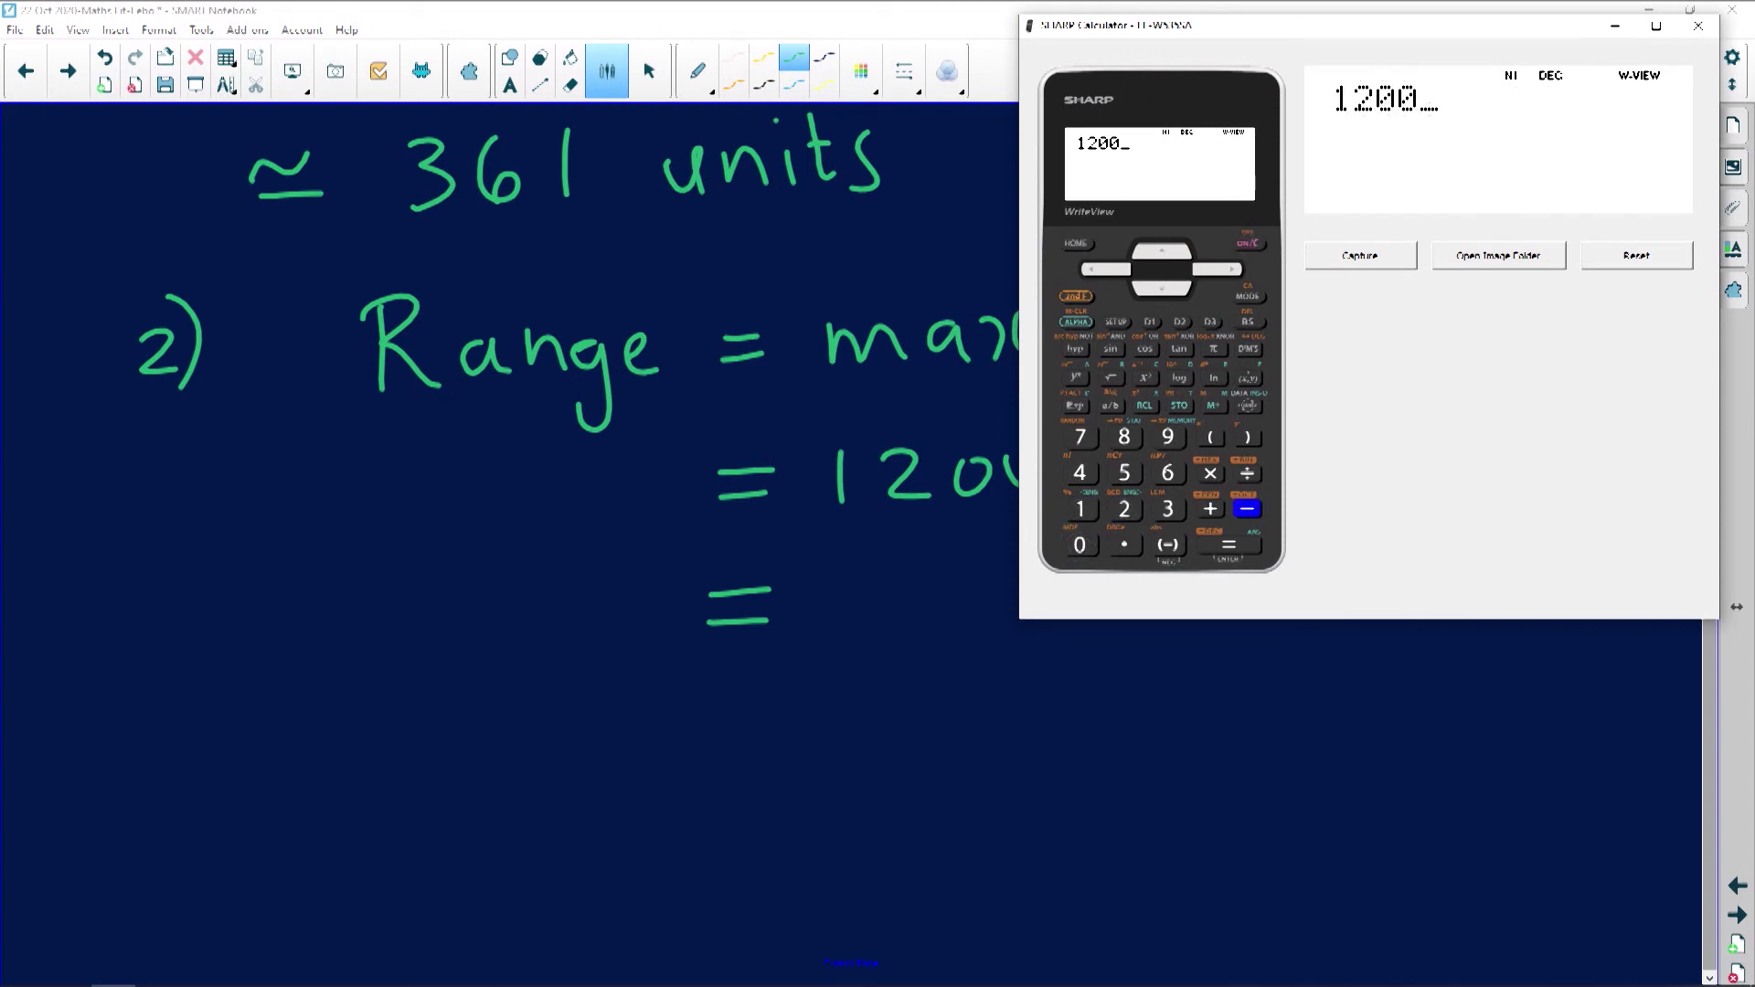
left_click(1247, 509)
left_click(1124, 510)
left_click(1125, 473)
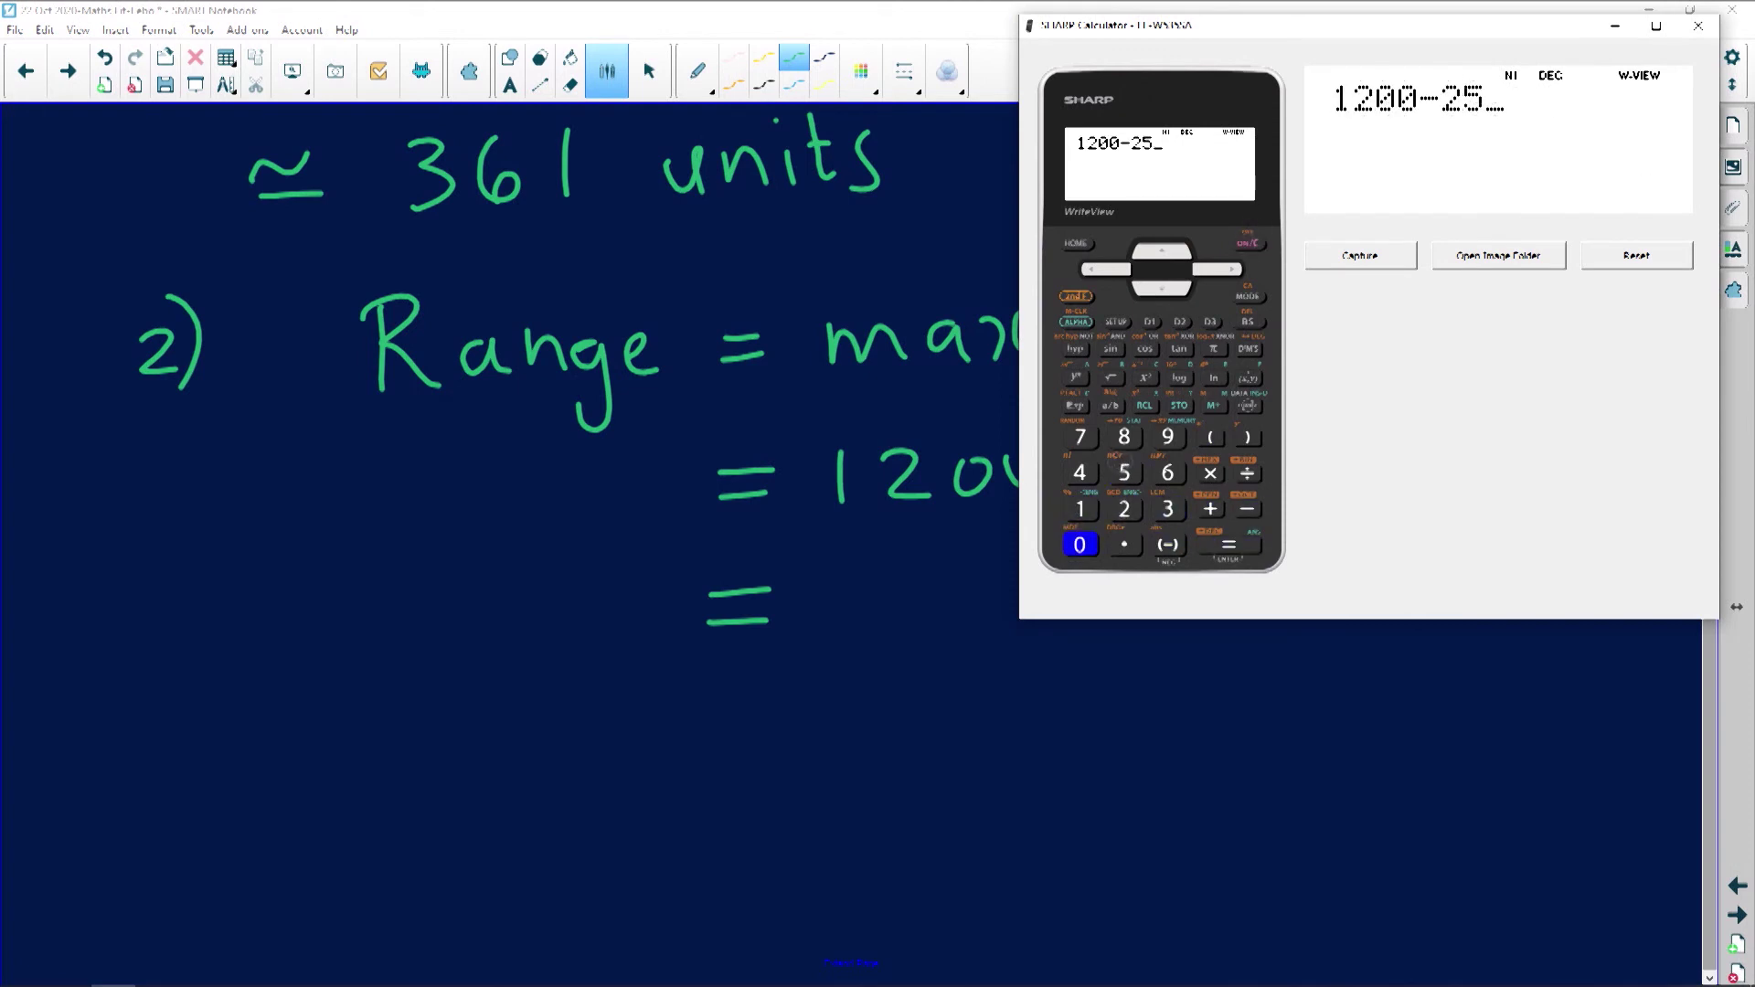
left_click(1080, 546)
left_click(1229, 546)
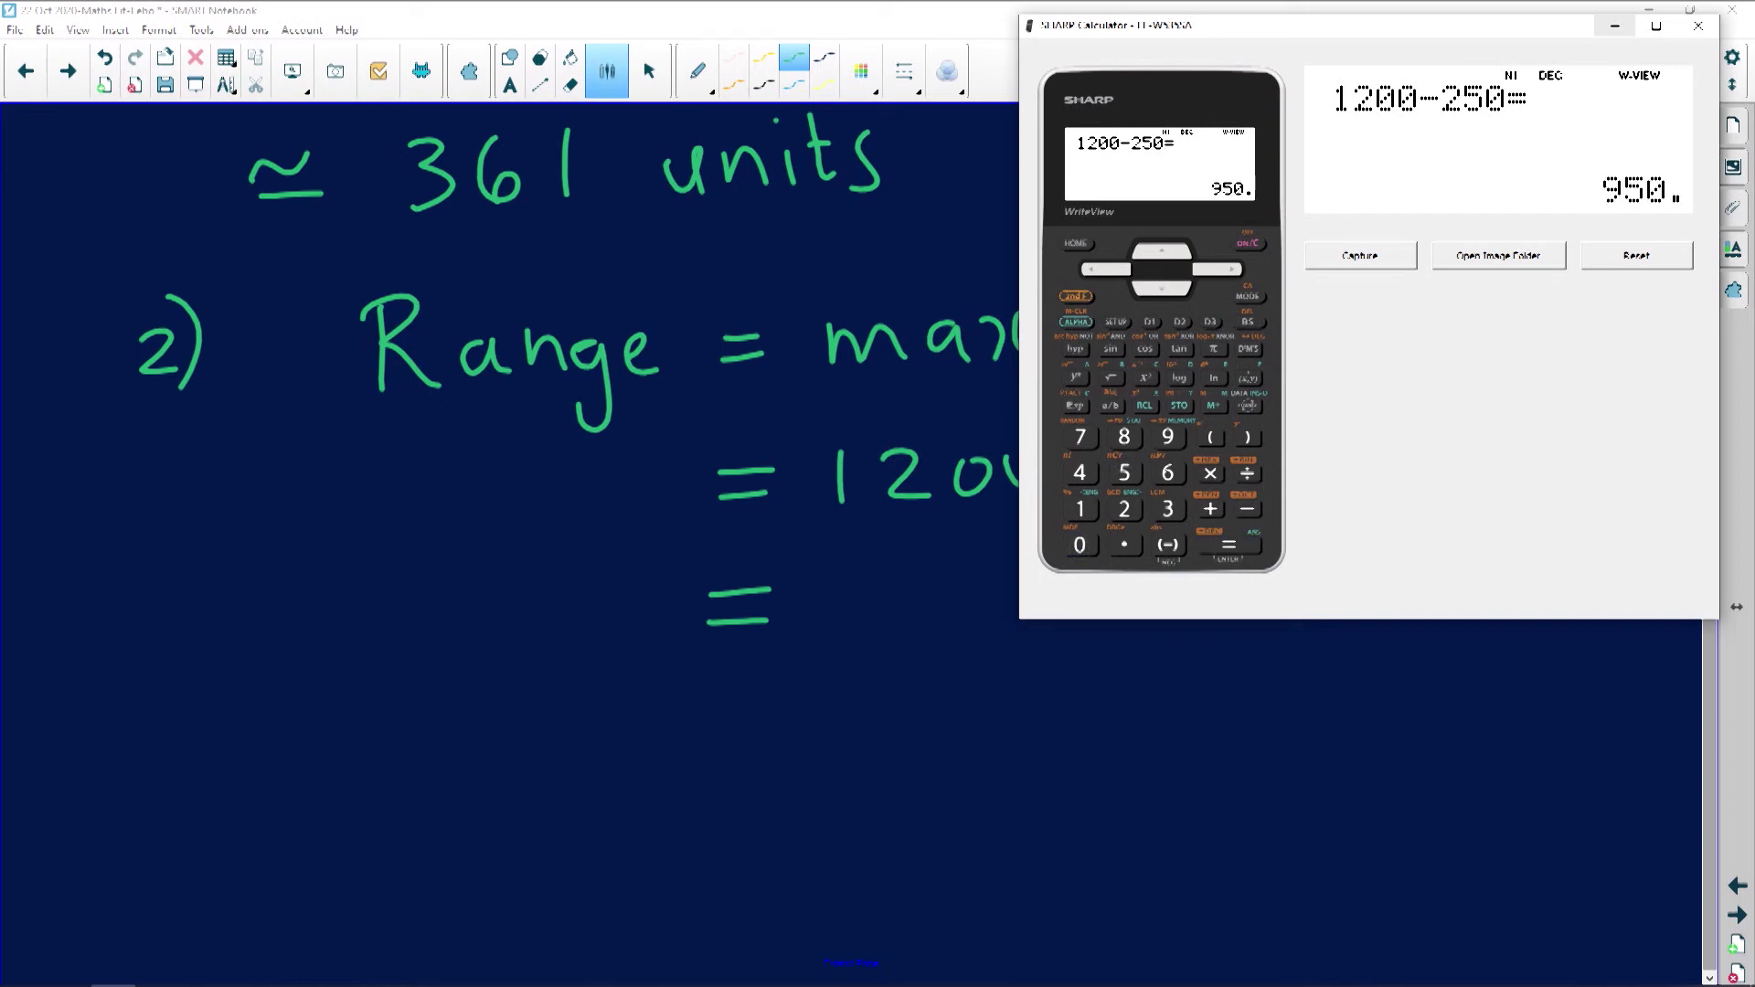
left_click(1616, 25)
mouse_move(859, 556)
left_mouse_down()
mouse_move(855, 649)
mouse_move(859, 602)
mouse_move(909, 647)
left_mouse_up()
mouse_move(965, 582)
left_mouse_down()
mouse_move(967, 644)
mouse_move(1046, 586)
mouse_move(1007, 642)
left_mouse_up()
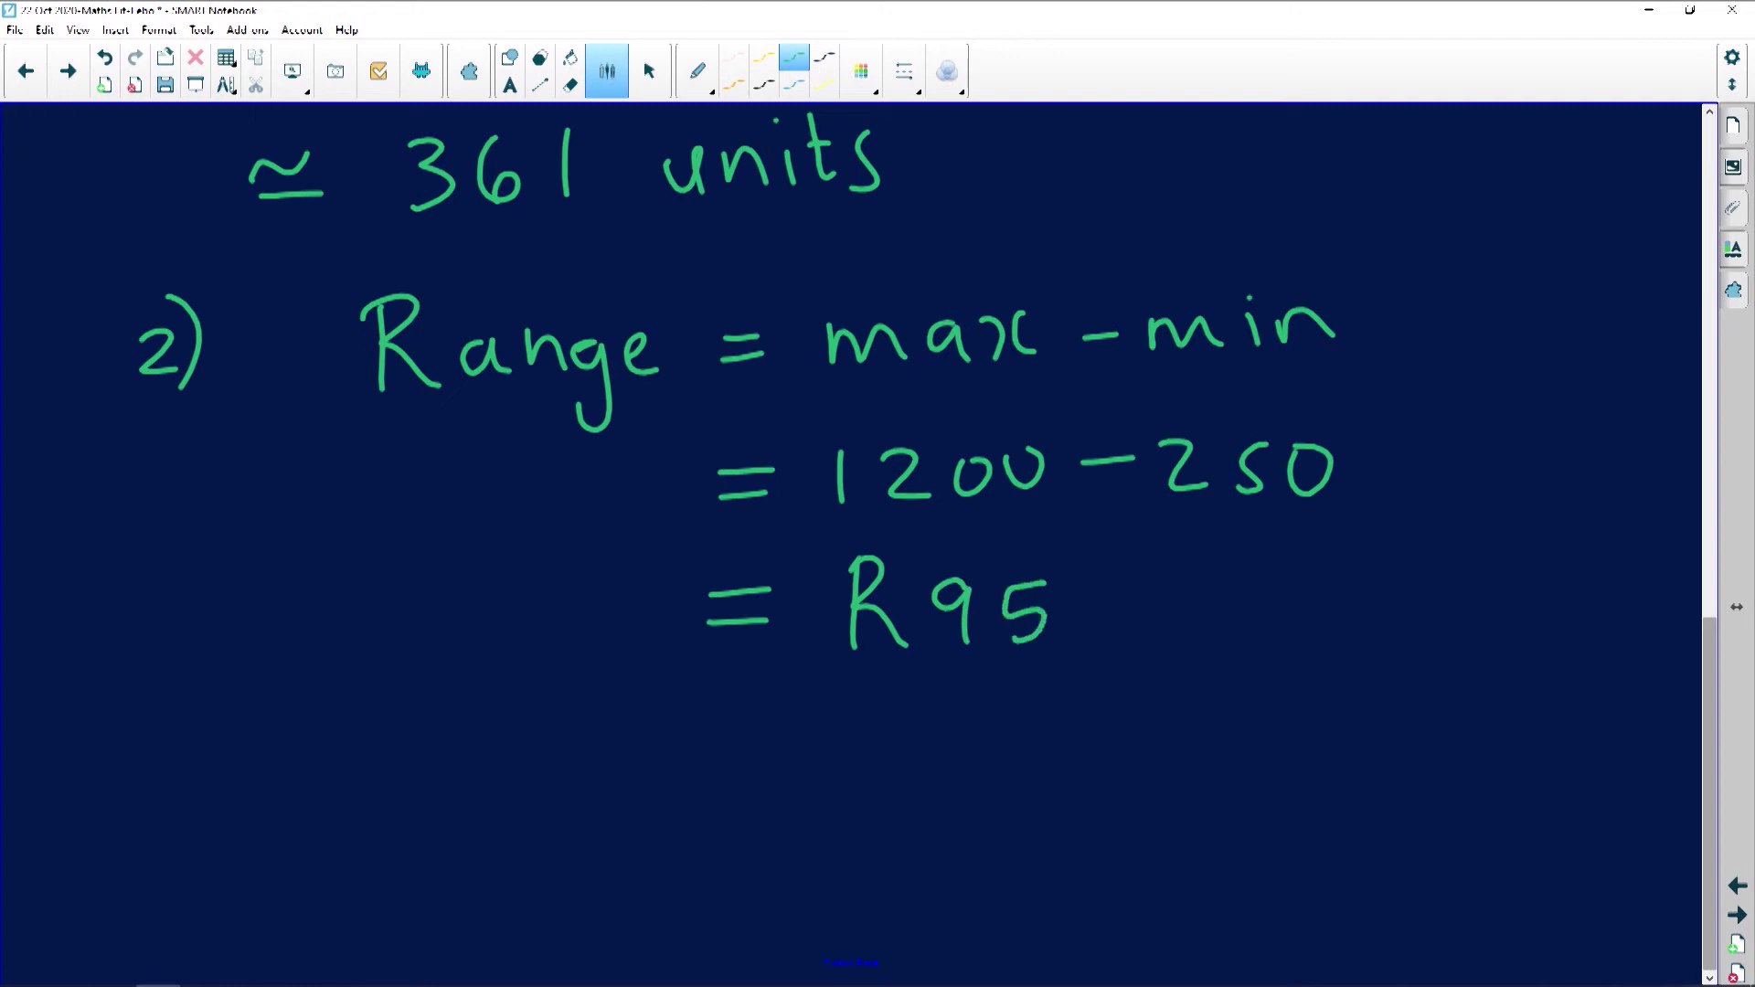
- Complete the range answer 'R950' and draw an arrow beneath it
left_click_drag(1090, 589, 1091, 593)
mouse_move(860, 704)
left_mouse_down()
mouse_move(1199, 695)
mouse_move(1199, 716)
left_mouse_up()
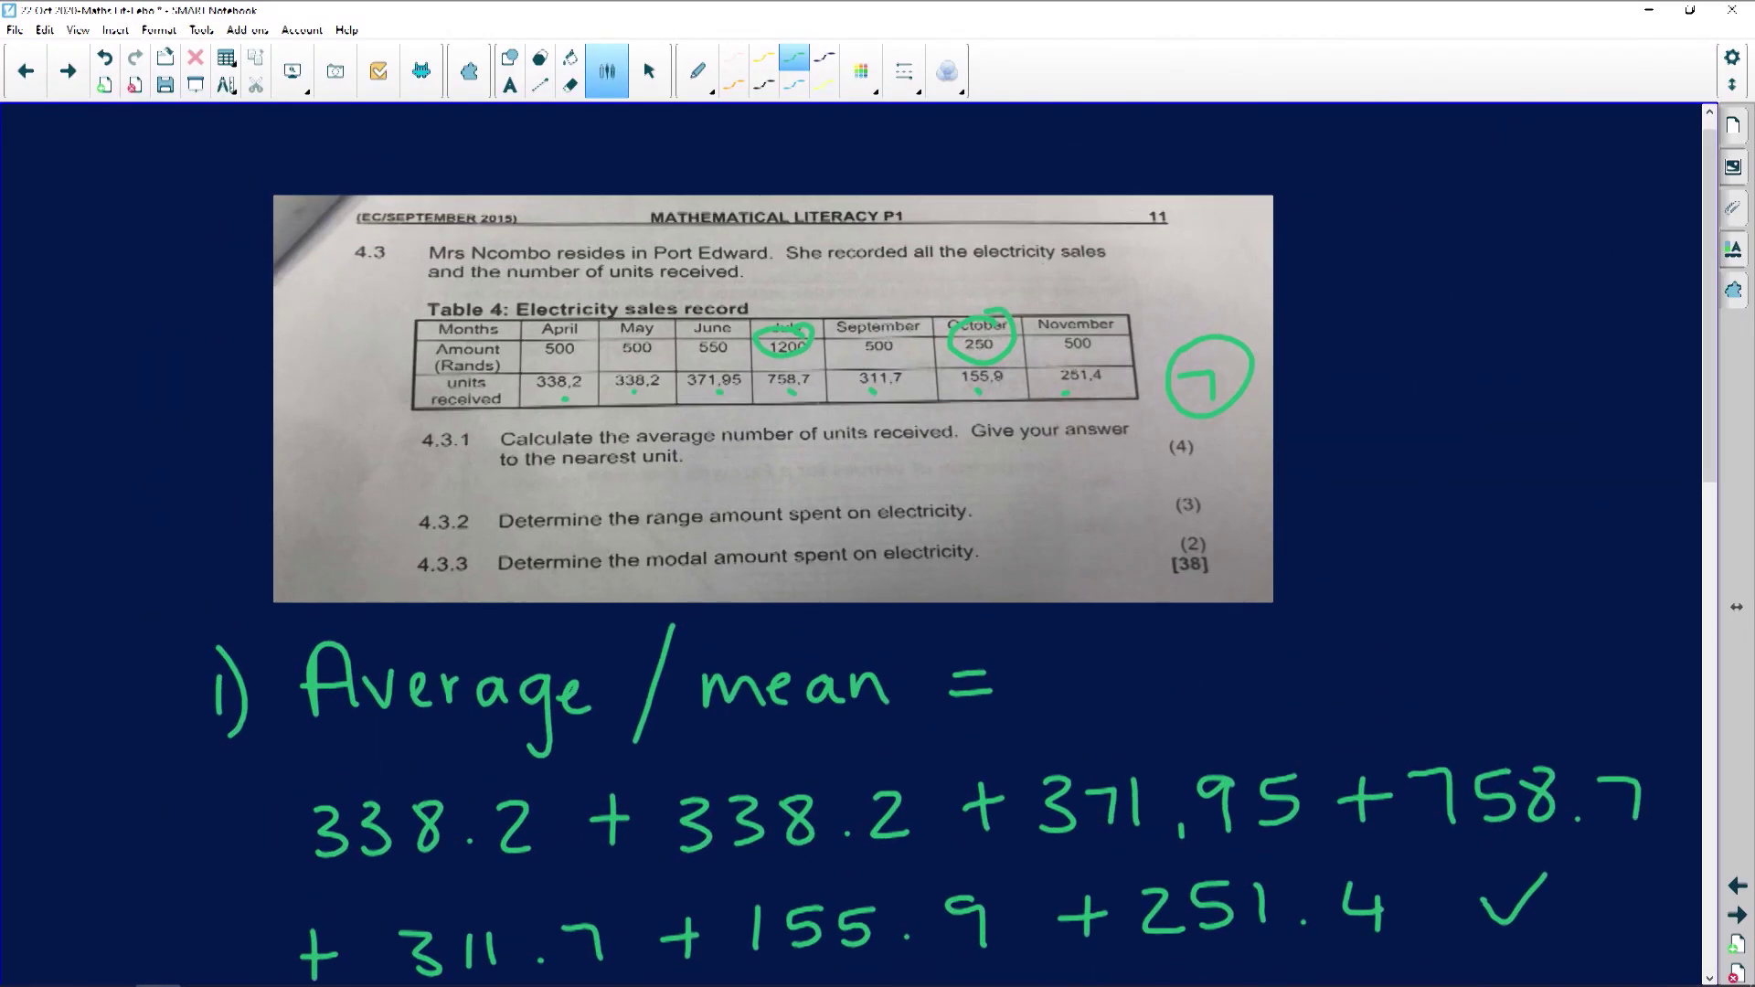
- Erase the old green circles and marks from the table photo
left_click(571, 85)
left_click_drag(784, 341, 1208, 375)
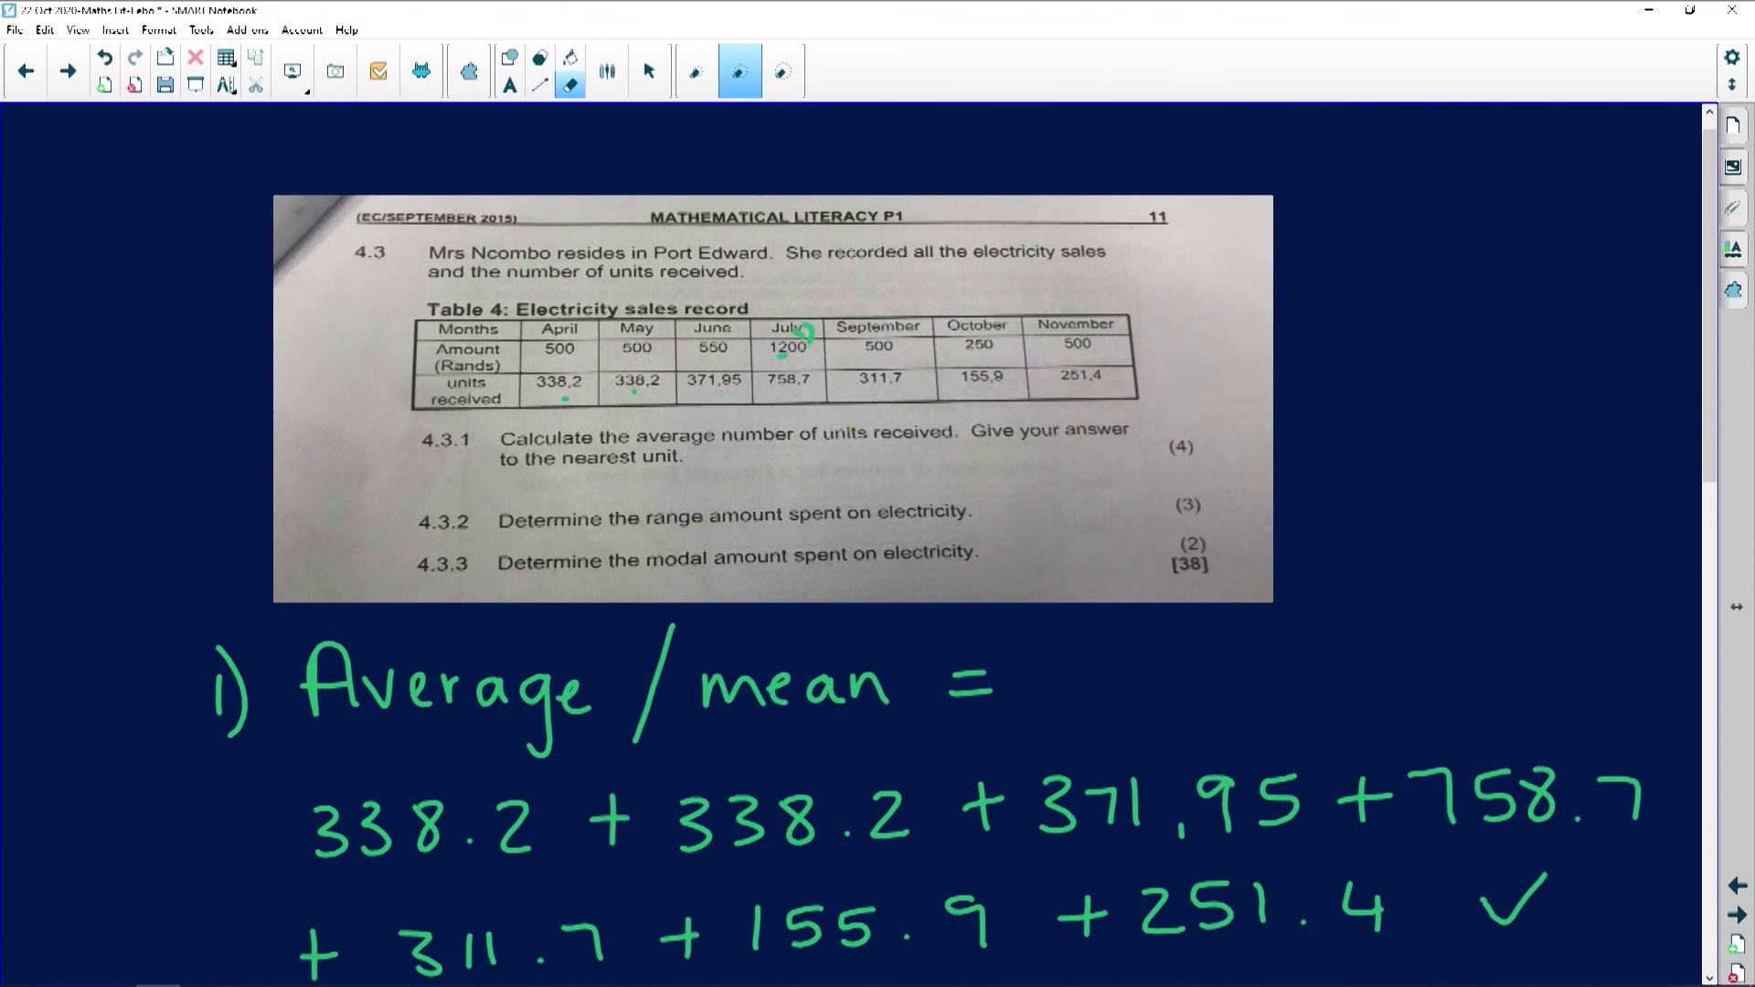
mouse_move(797, 340)
left_mouse_down()
mouse_move(777, 372)
mouse_move(585, 341)
mouse_move(558, 366)
left_mouse_up()
left_click(607, 71)
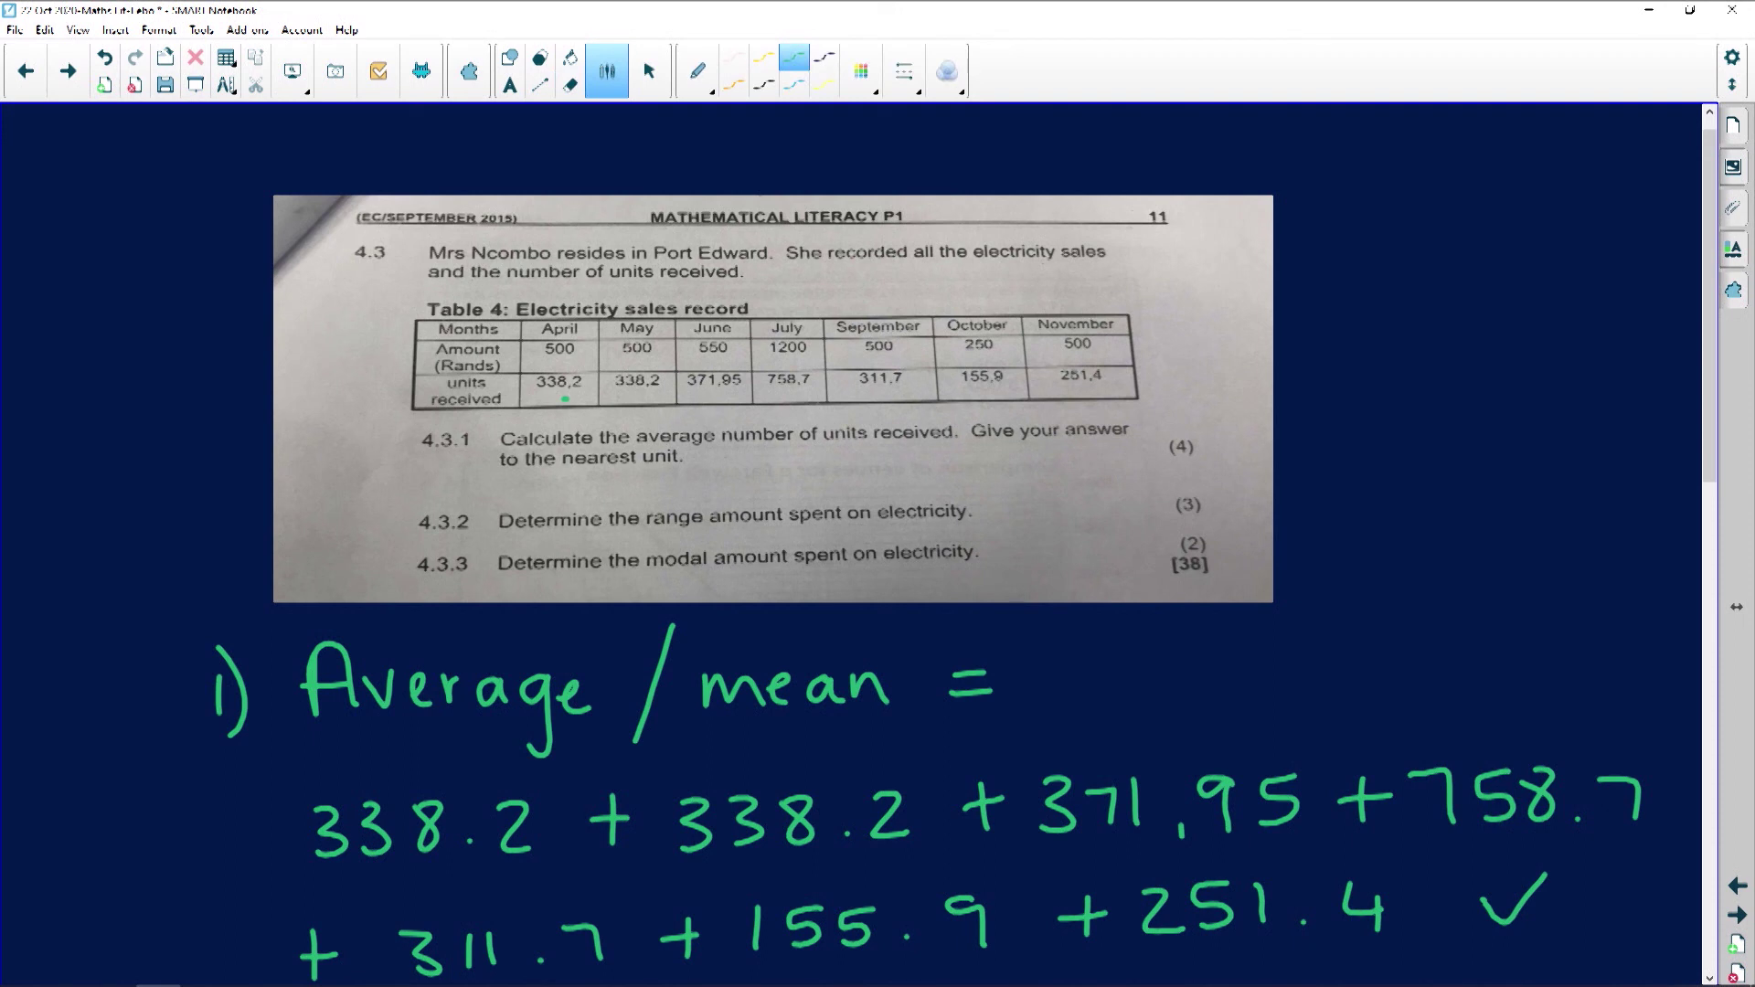
- Underline the four 500 amounts for April, May, September and November
left_click_drag(554, 357, 578, 355)
left_click_drag(619, 363, 655, 363)
left_click_drag(854, 354, 899, 354)
left_click_drag(1066, 351, 1092, 350)
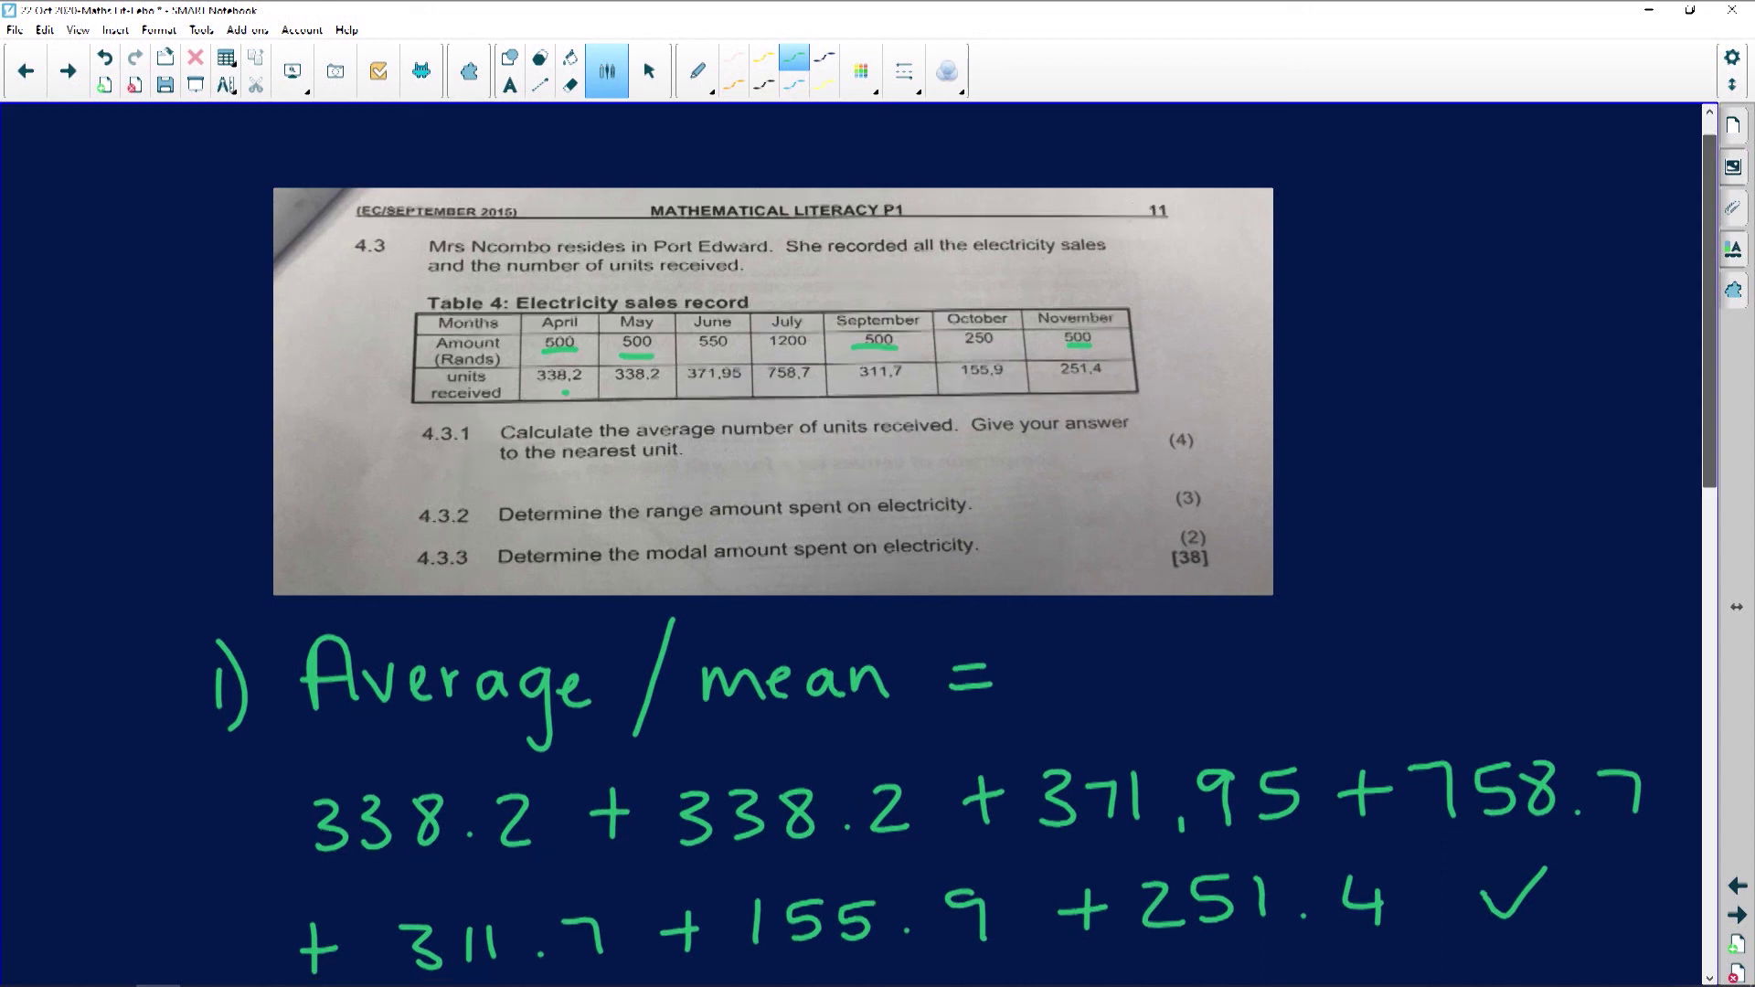
scroll(855, 548, "down", 10)
- Handwrite '3) R500' as the modal amount beneath the R950 range working
scroll(855, 548, "down", 3)
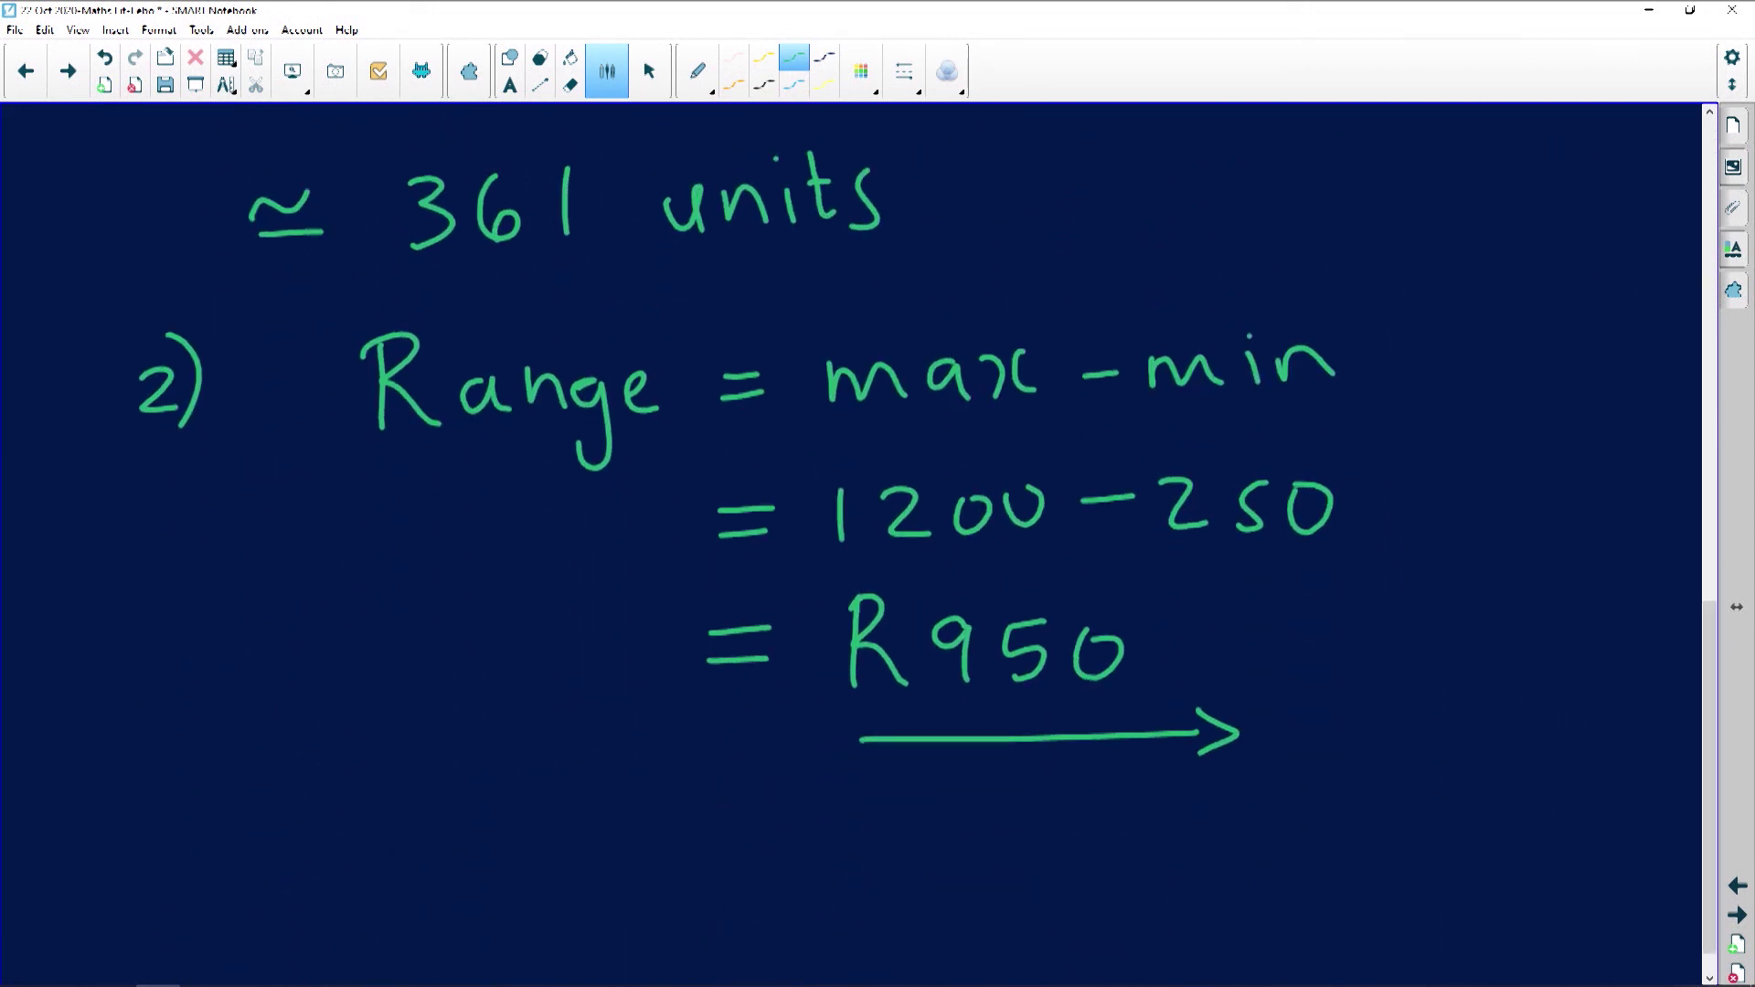
mouse_move(148, 867)
left_mouse_down()
mouse_move(174, 880)
mouse_move(144, 910)
left_mouse_up()
left_click_drag(195, 812, 210, 918)
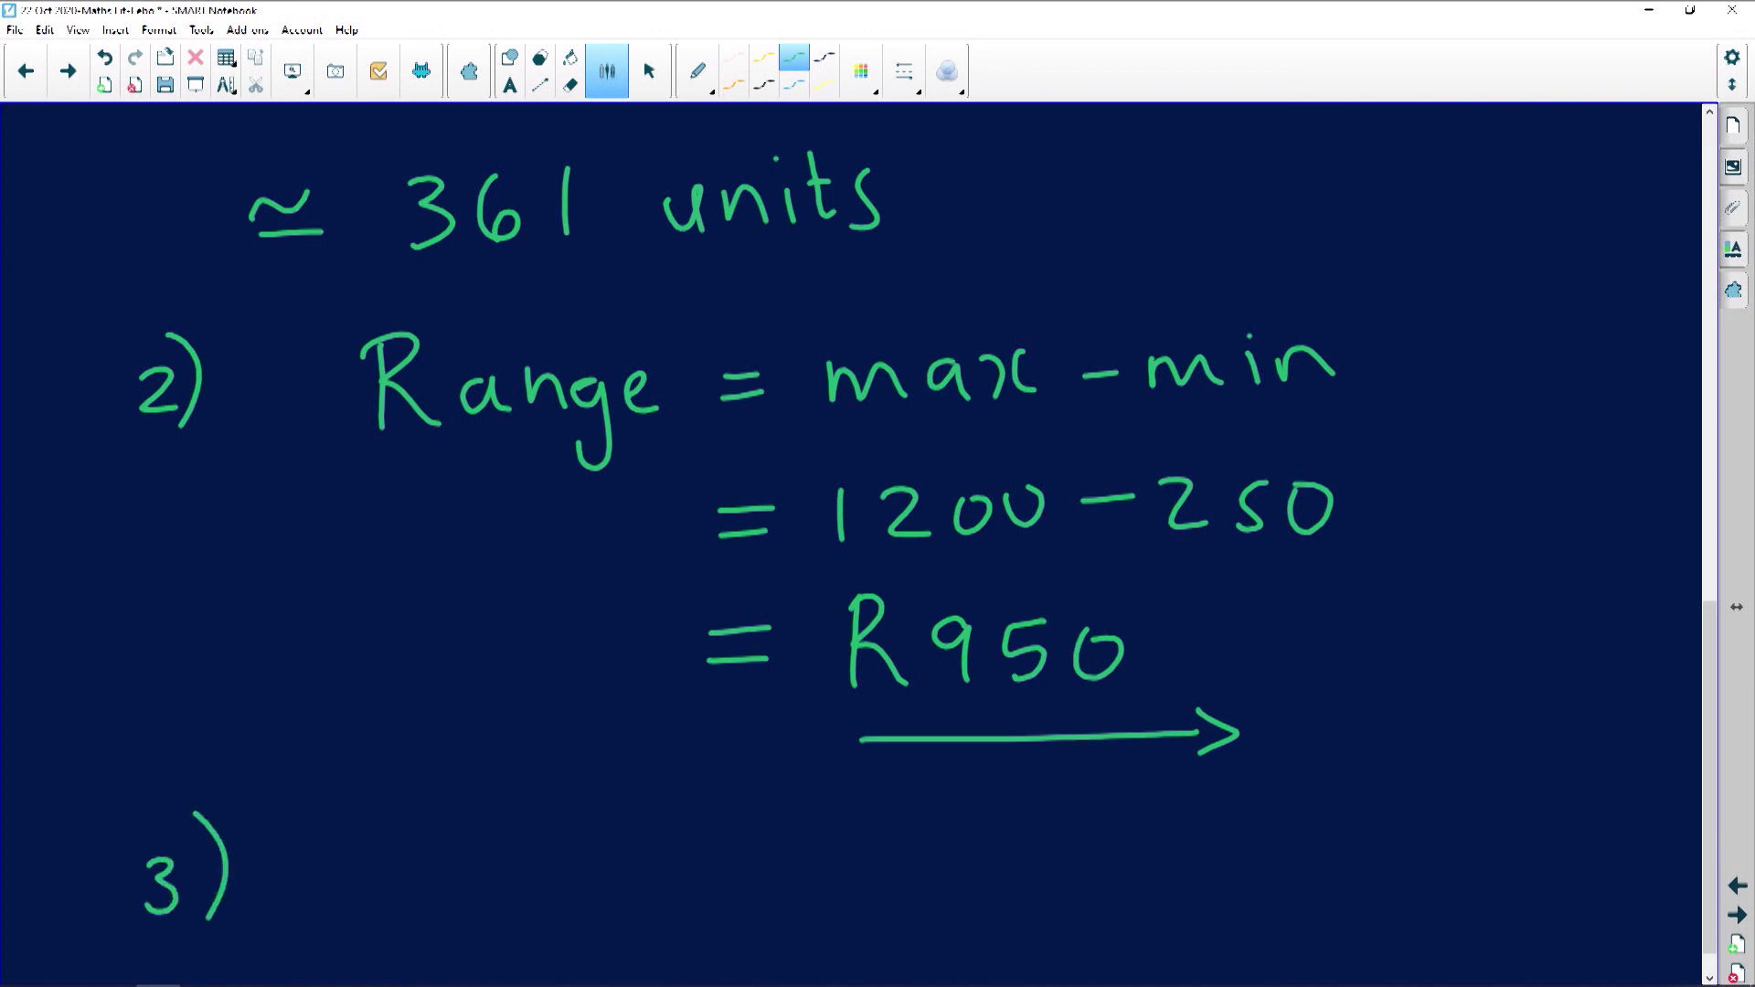
left_click_drag(369, 819, 369, 906)
mouse_move(363, 818)
left_mouse_down()
mouse_move(396, 821)
mouse_move(412, 898)
mouse_move(448, 892)
mouse_move(490, 848)
left_mouse_up()
mouse_move(544, 857)
left_mouse_down()
mouse_move(608, 889)
mouse_move(592, 844)
left_mouse_up()
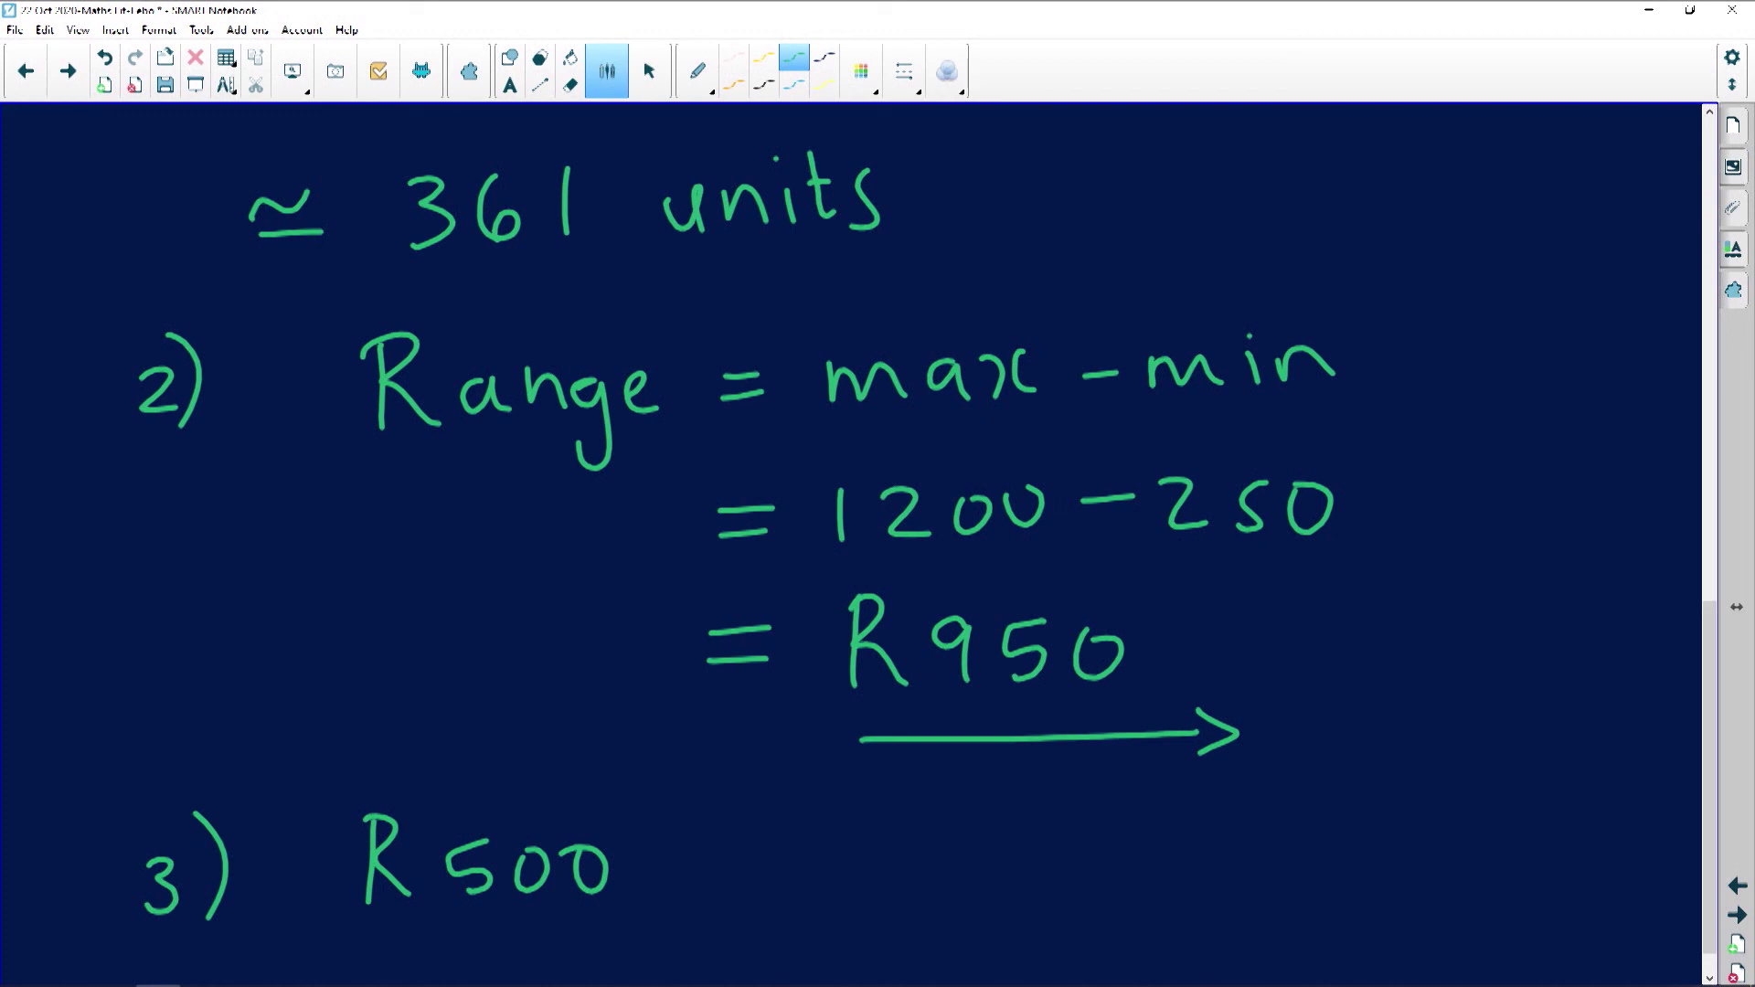